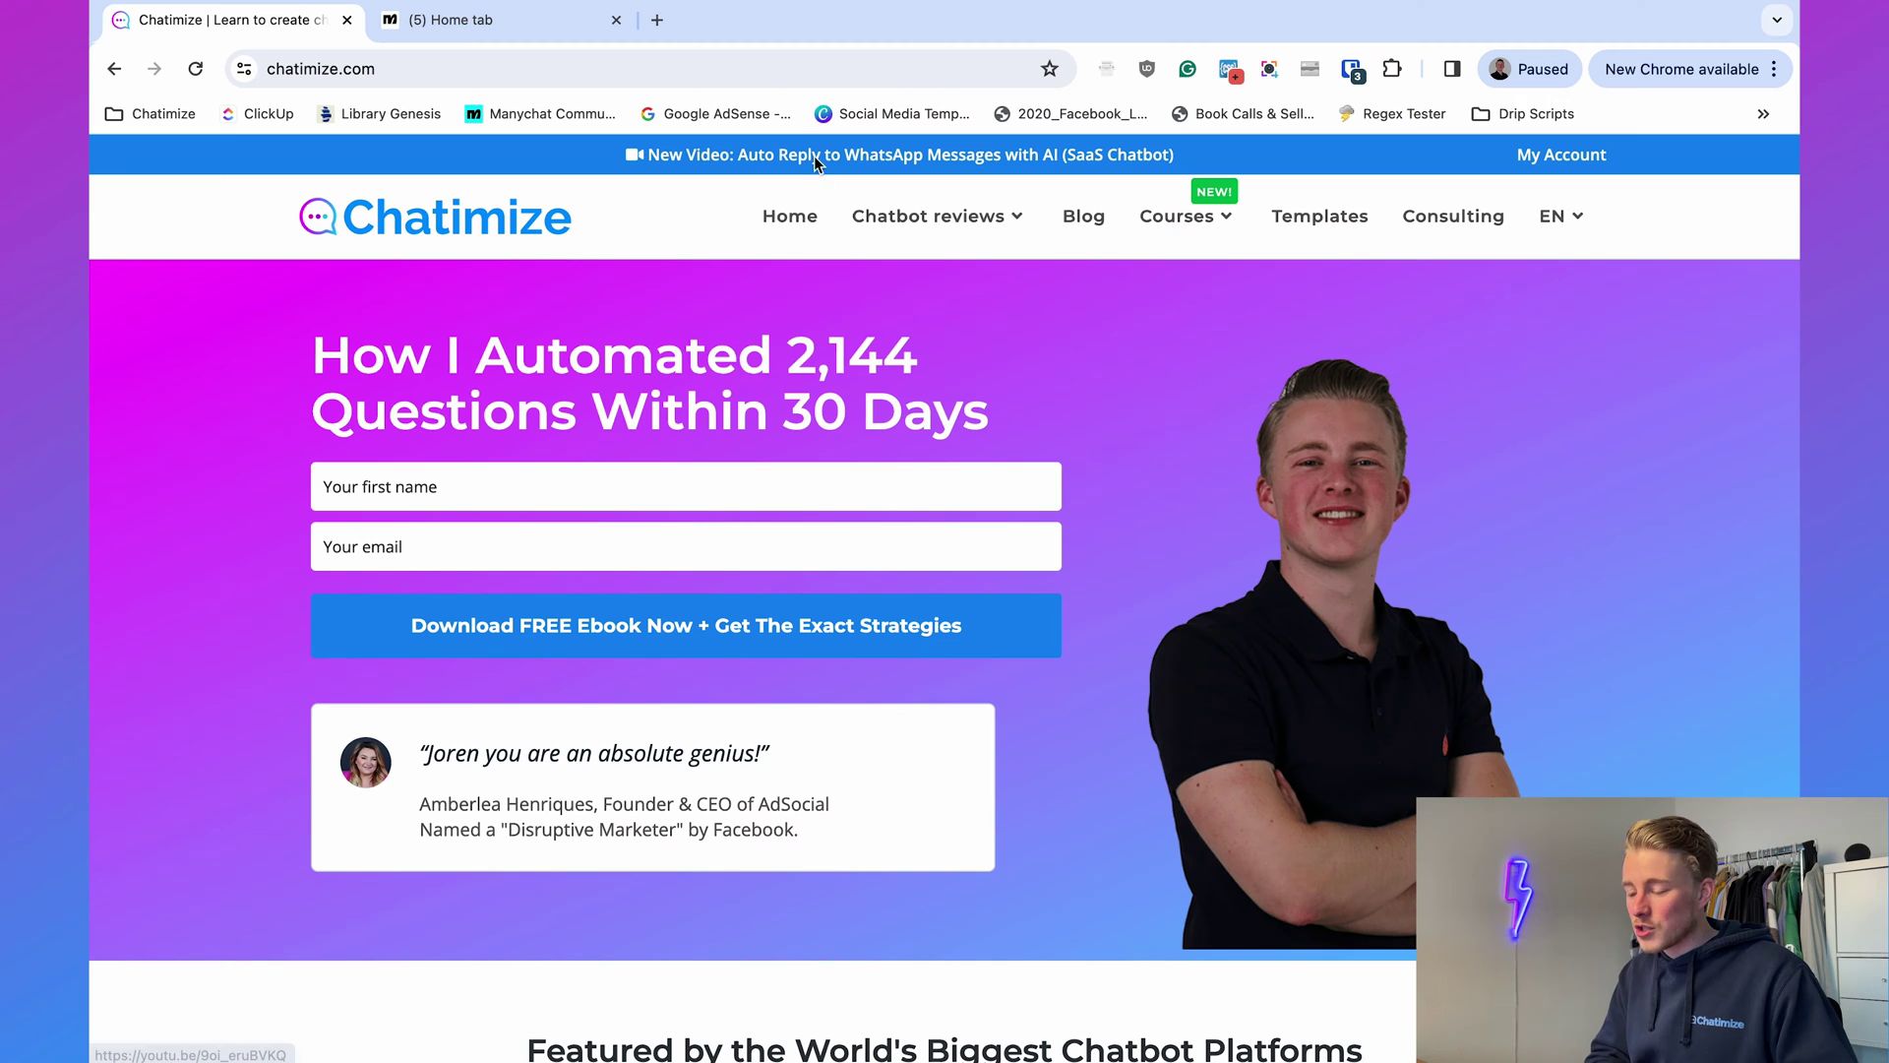
Load adsmanager.facebook.com and dismiss the ad account updates panel.
{"action": "left_click", "coordinate": [747, 70]}
{"action": "type", "text": "adsmana"}
{"action": "key", "text": "Return"}
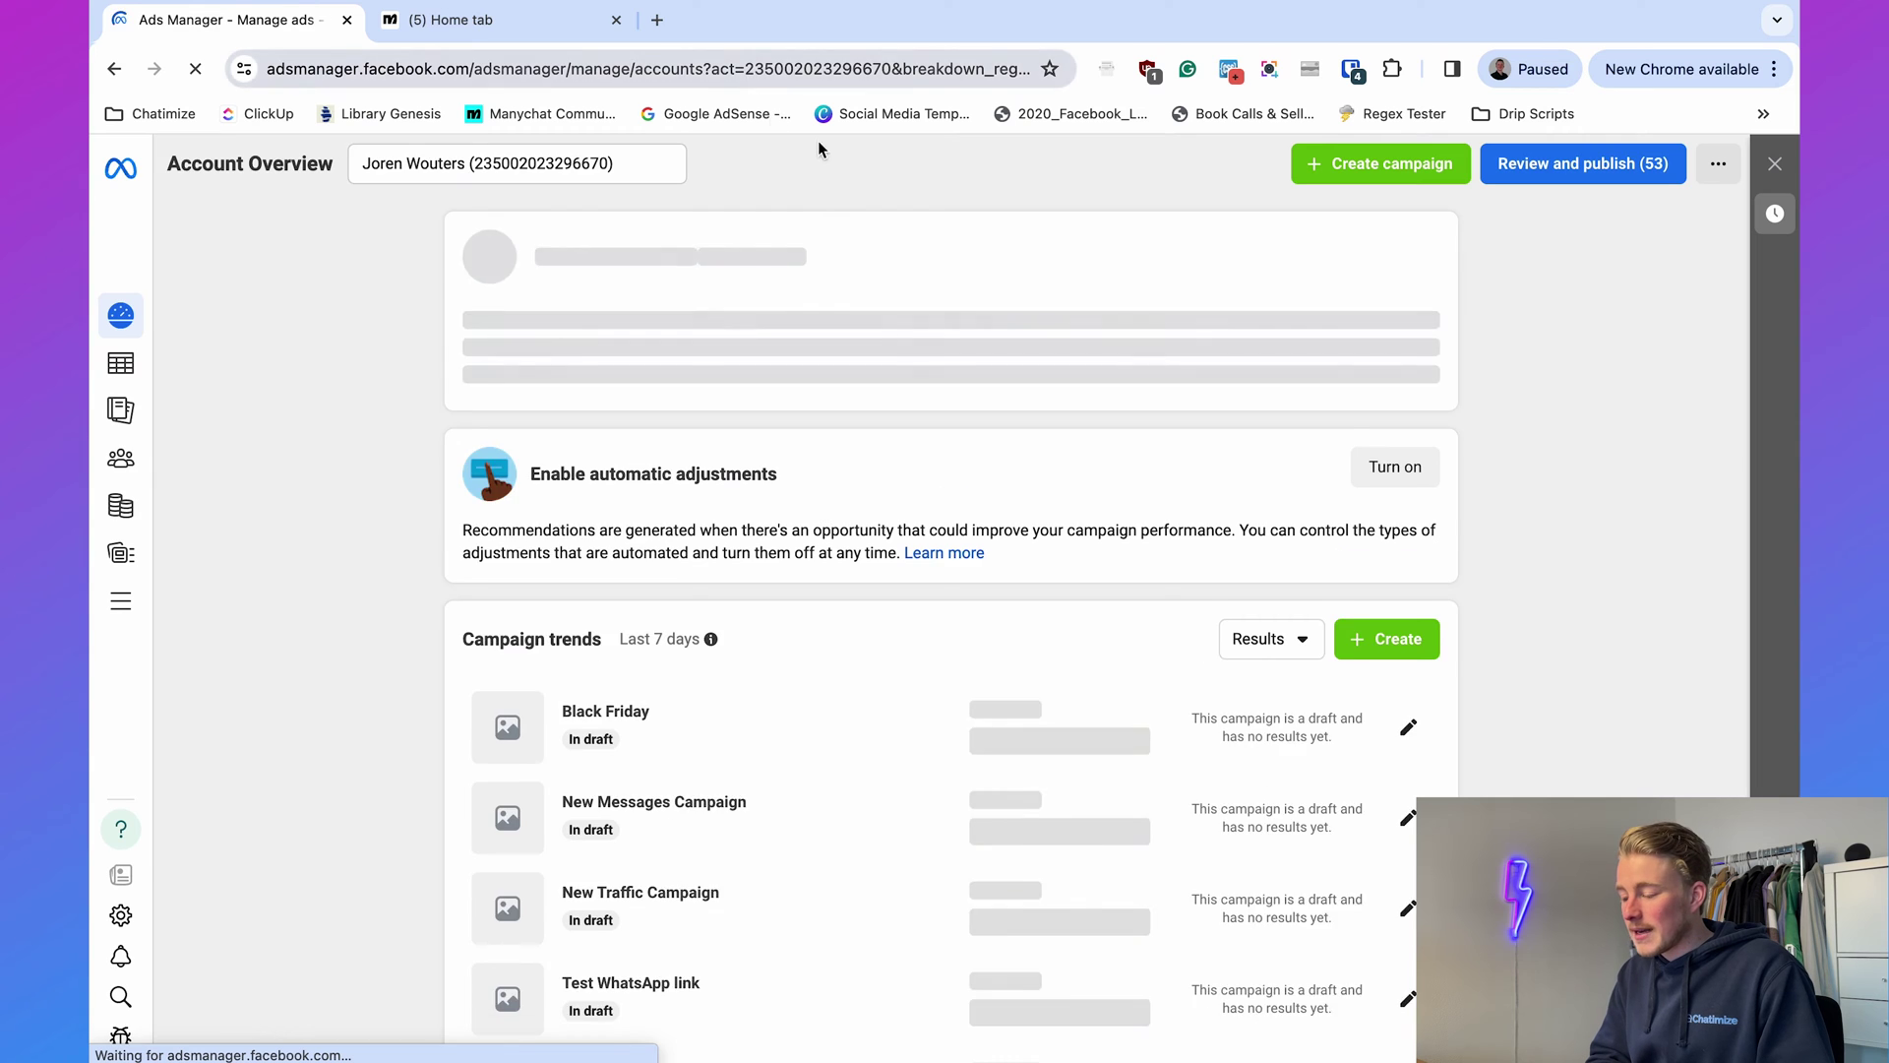
{"action": "left_click", "coordinate": [1083, 173]}
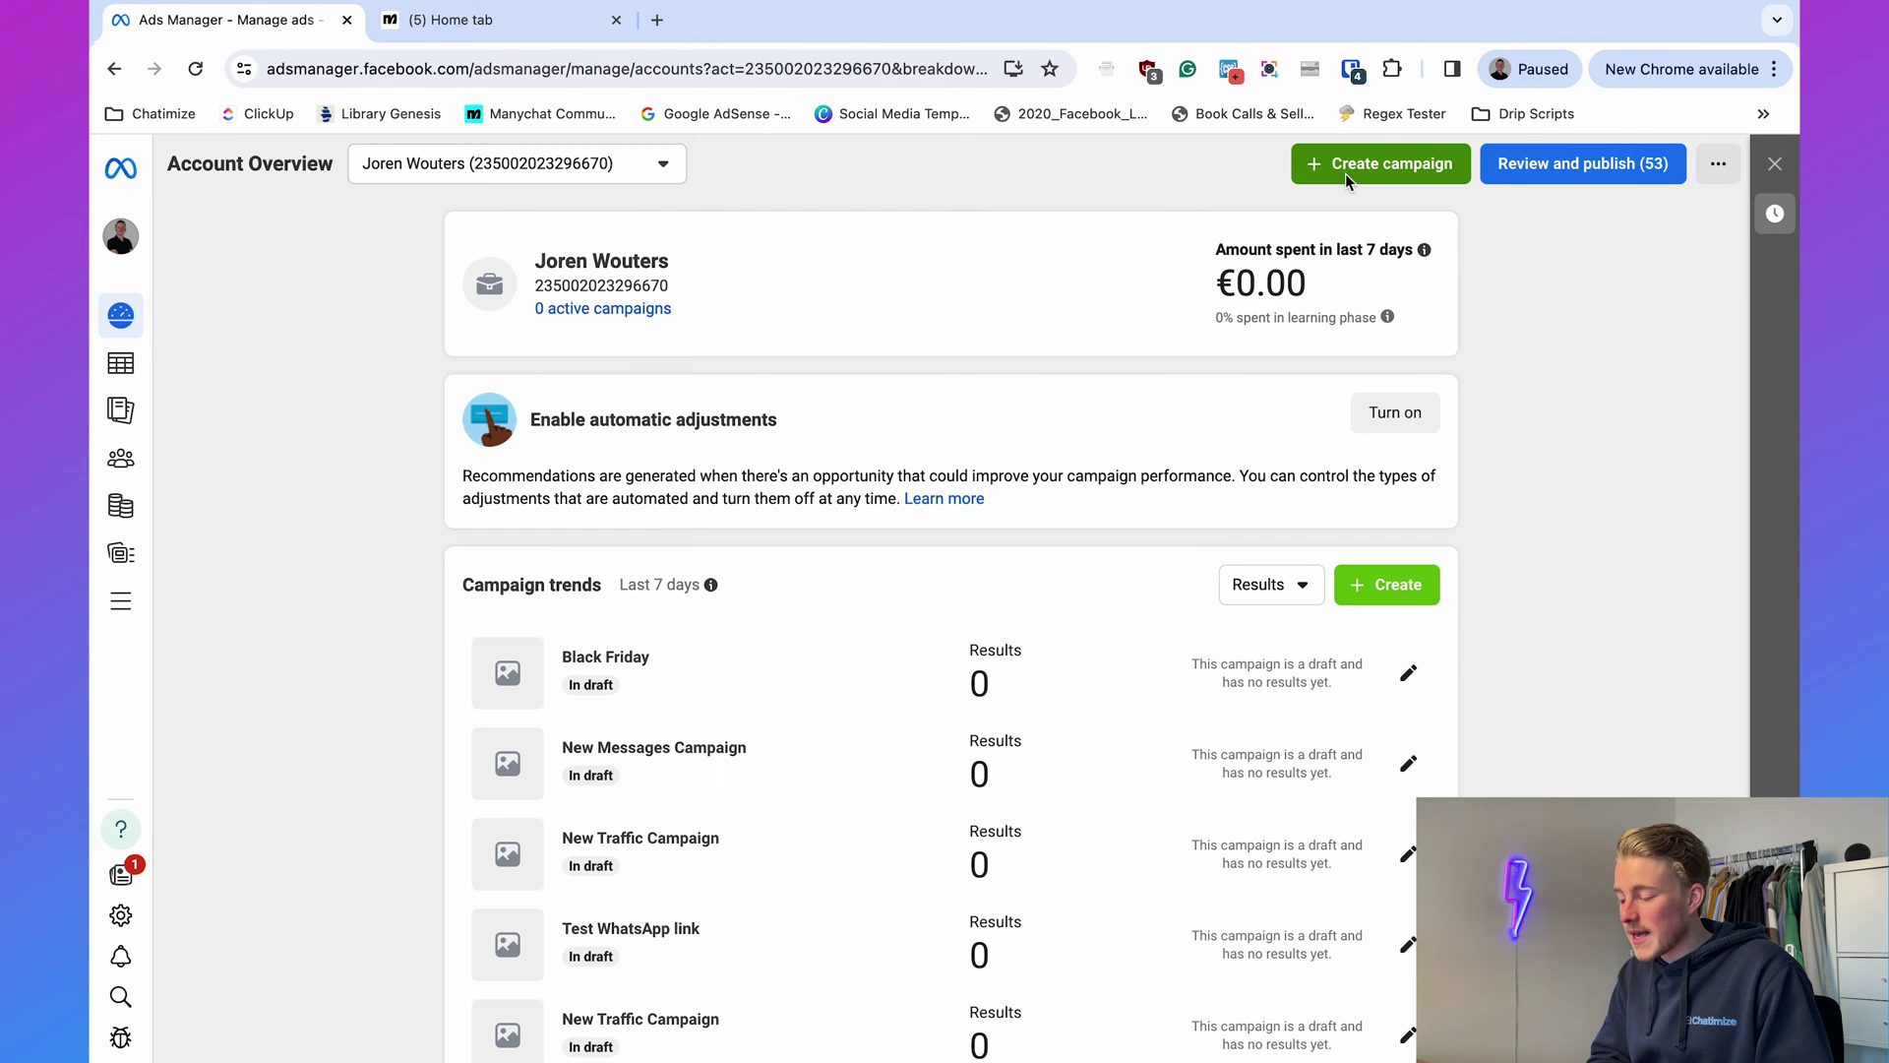
Start a new campaign with the Traffic objective and continue.
{"action": "left_click", "coordinate": [1344, 173]}
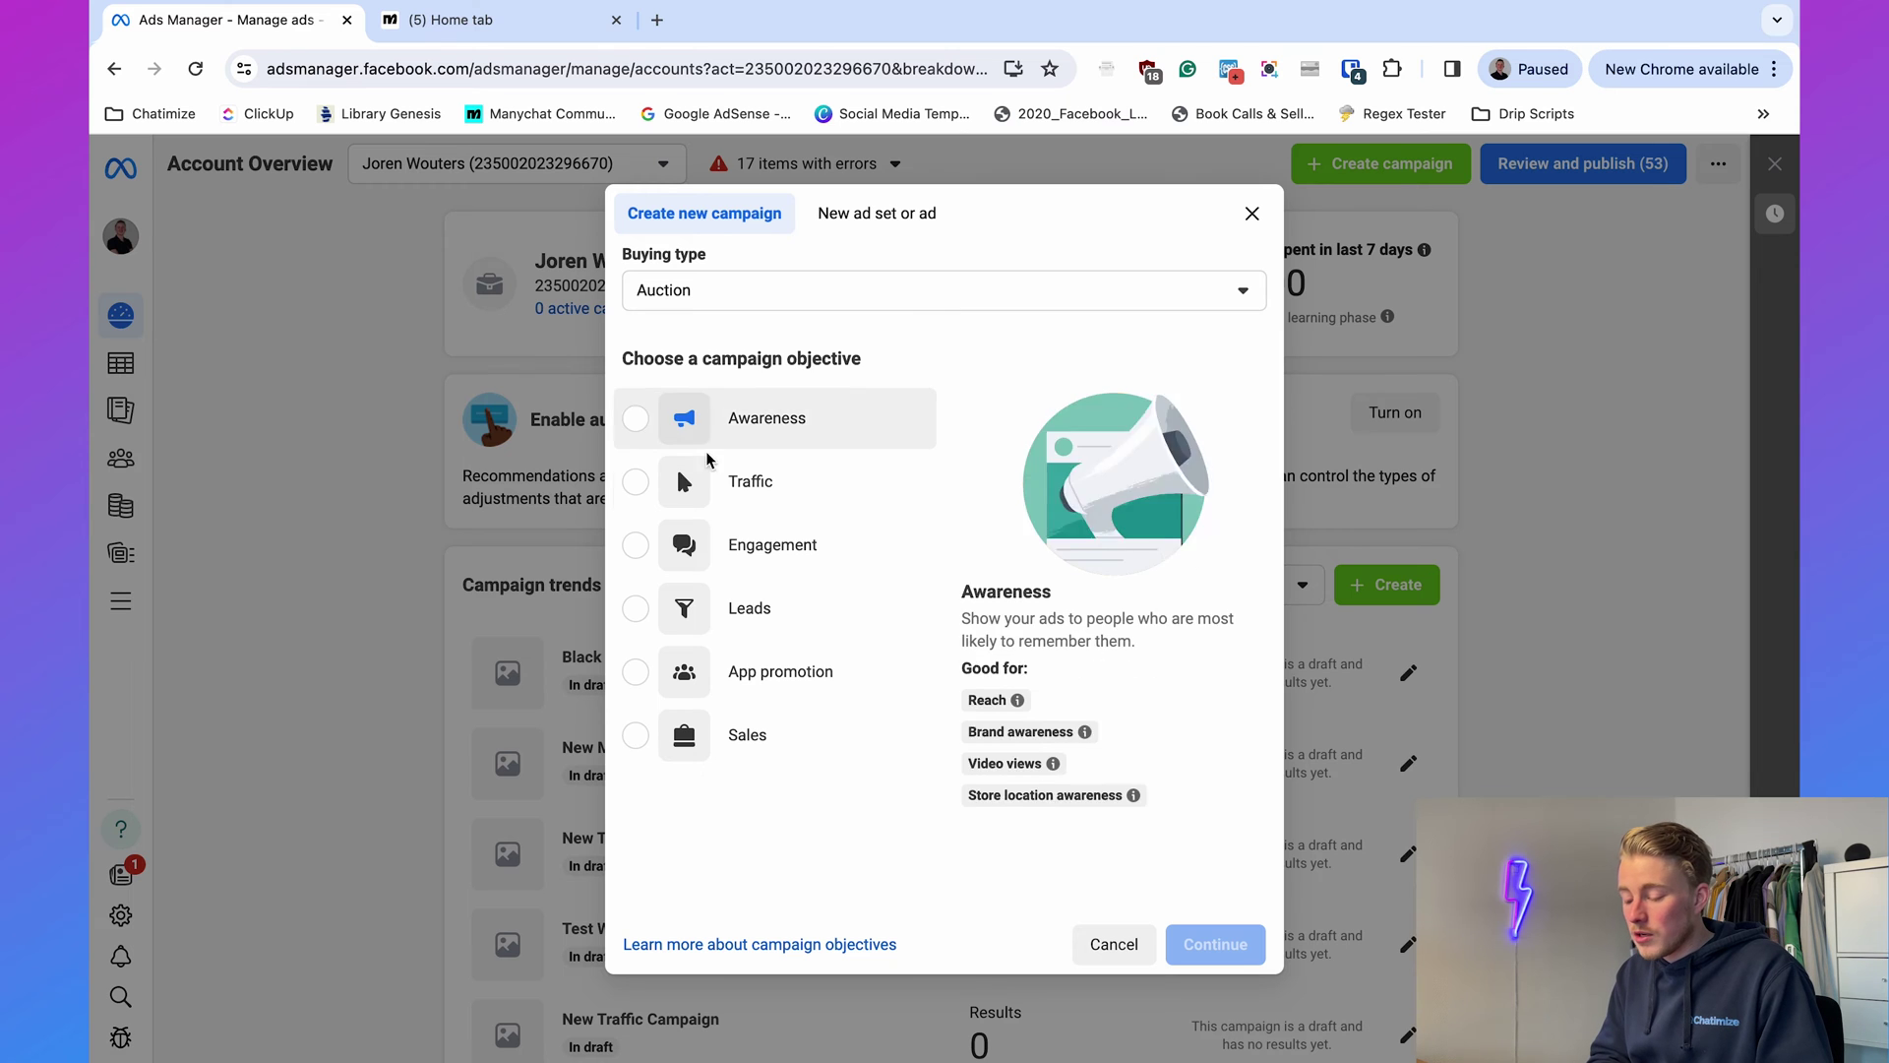
{"action": "mouse_move", "coordinate": [786, 499]}
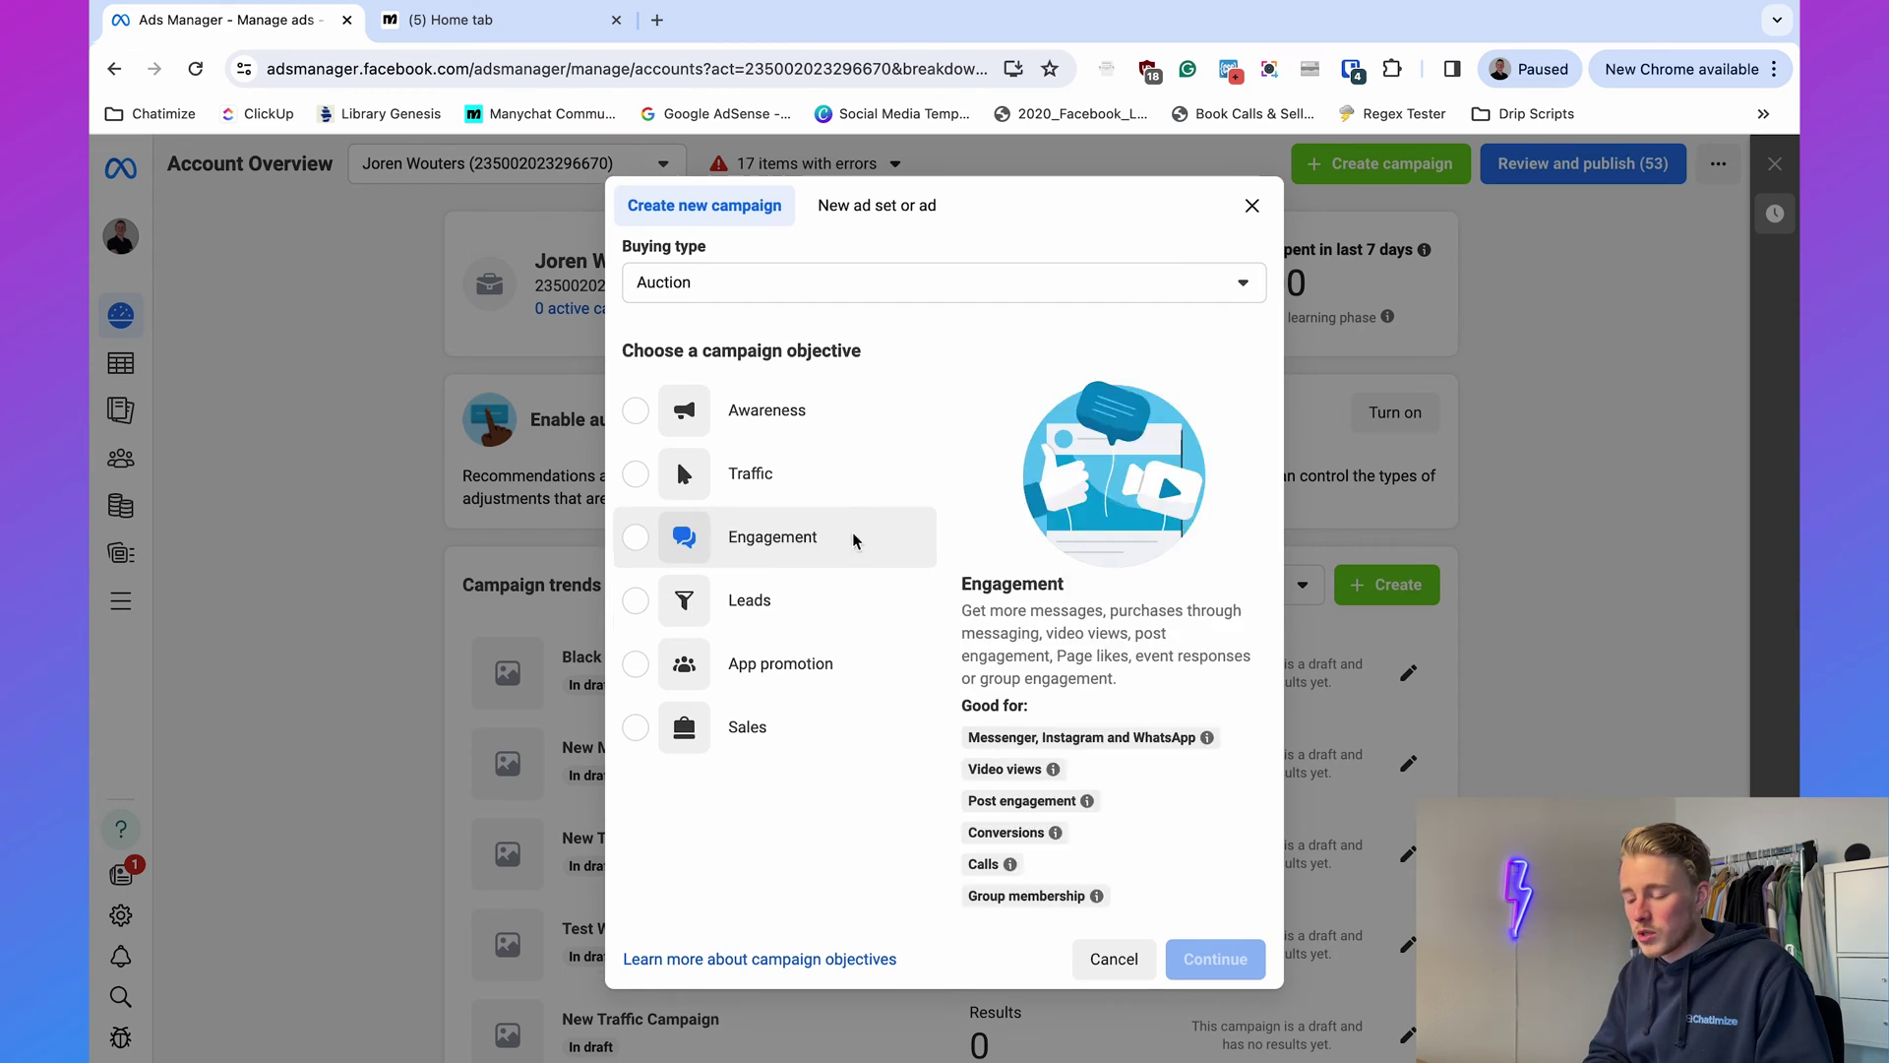
{"action": "mouse_move", "coordinate": [796, 569]}
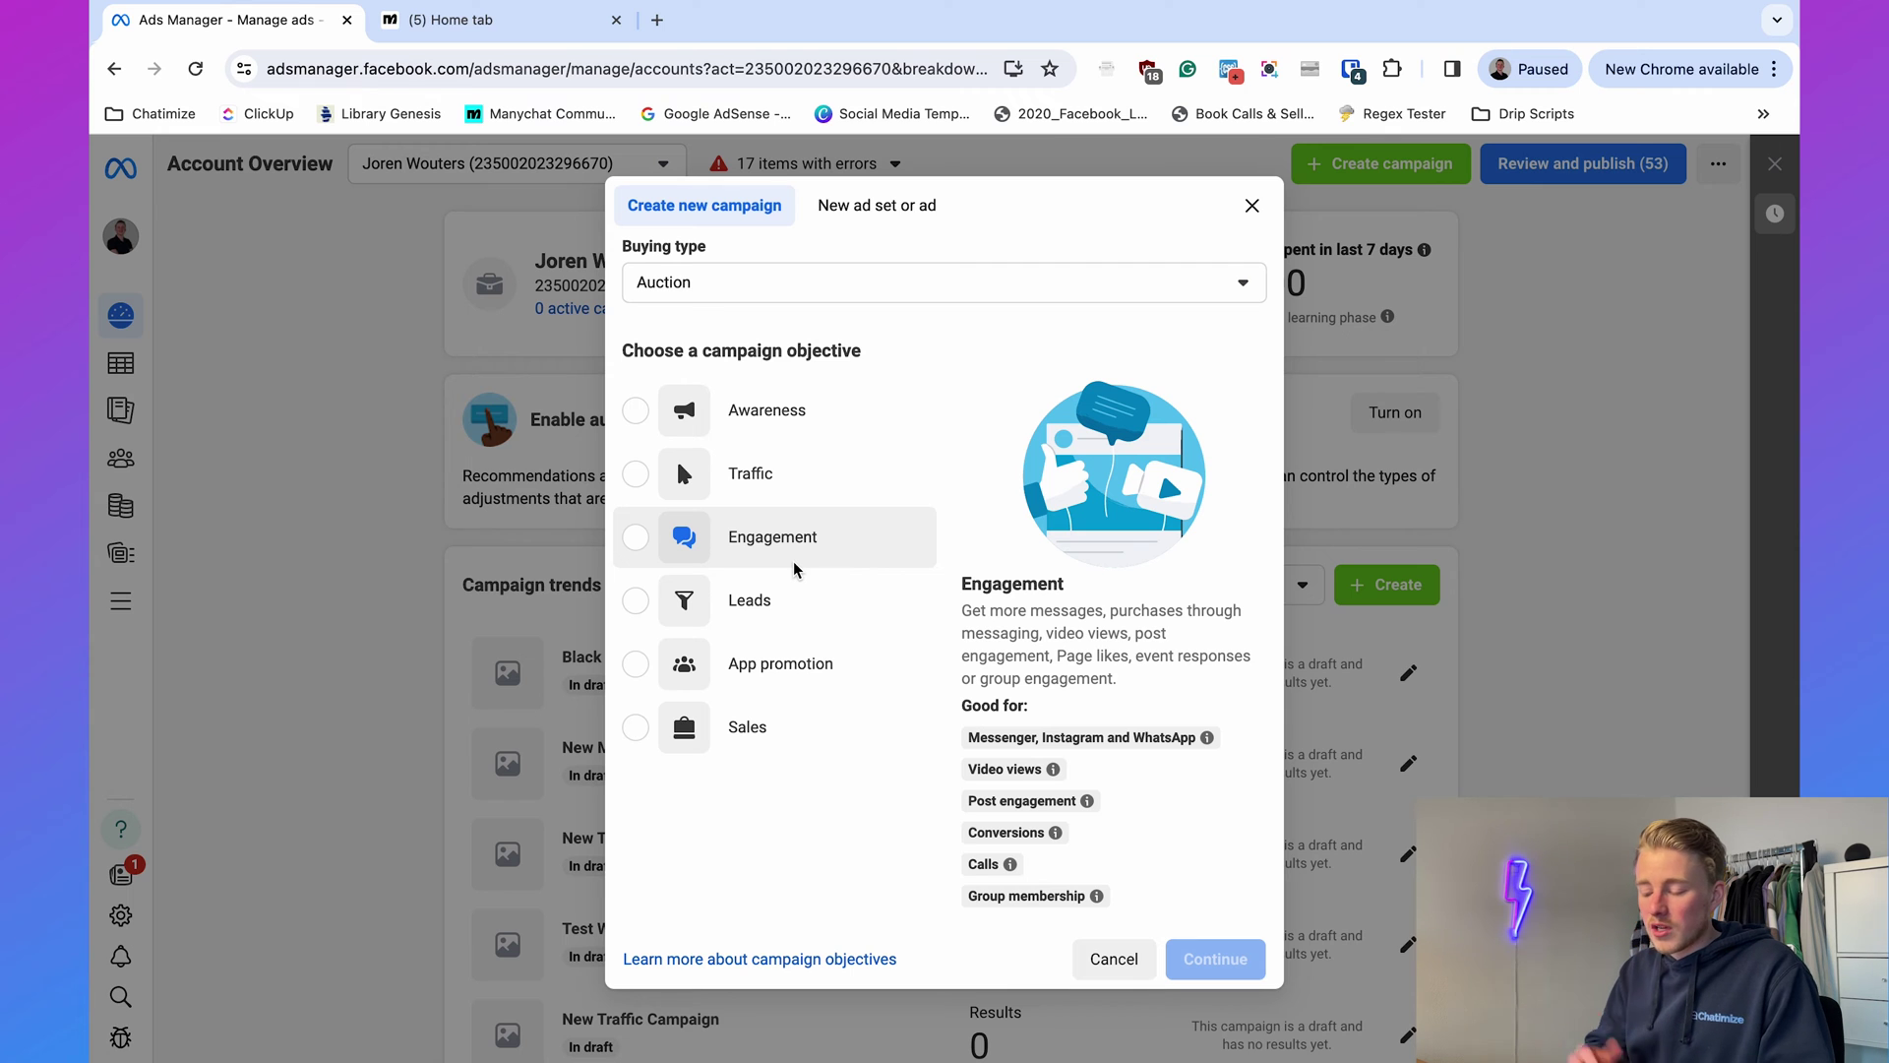
{"action": "left_click", "coordinate": [766, 481]}
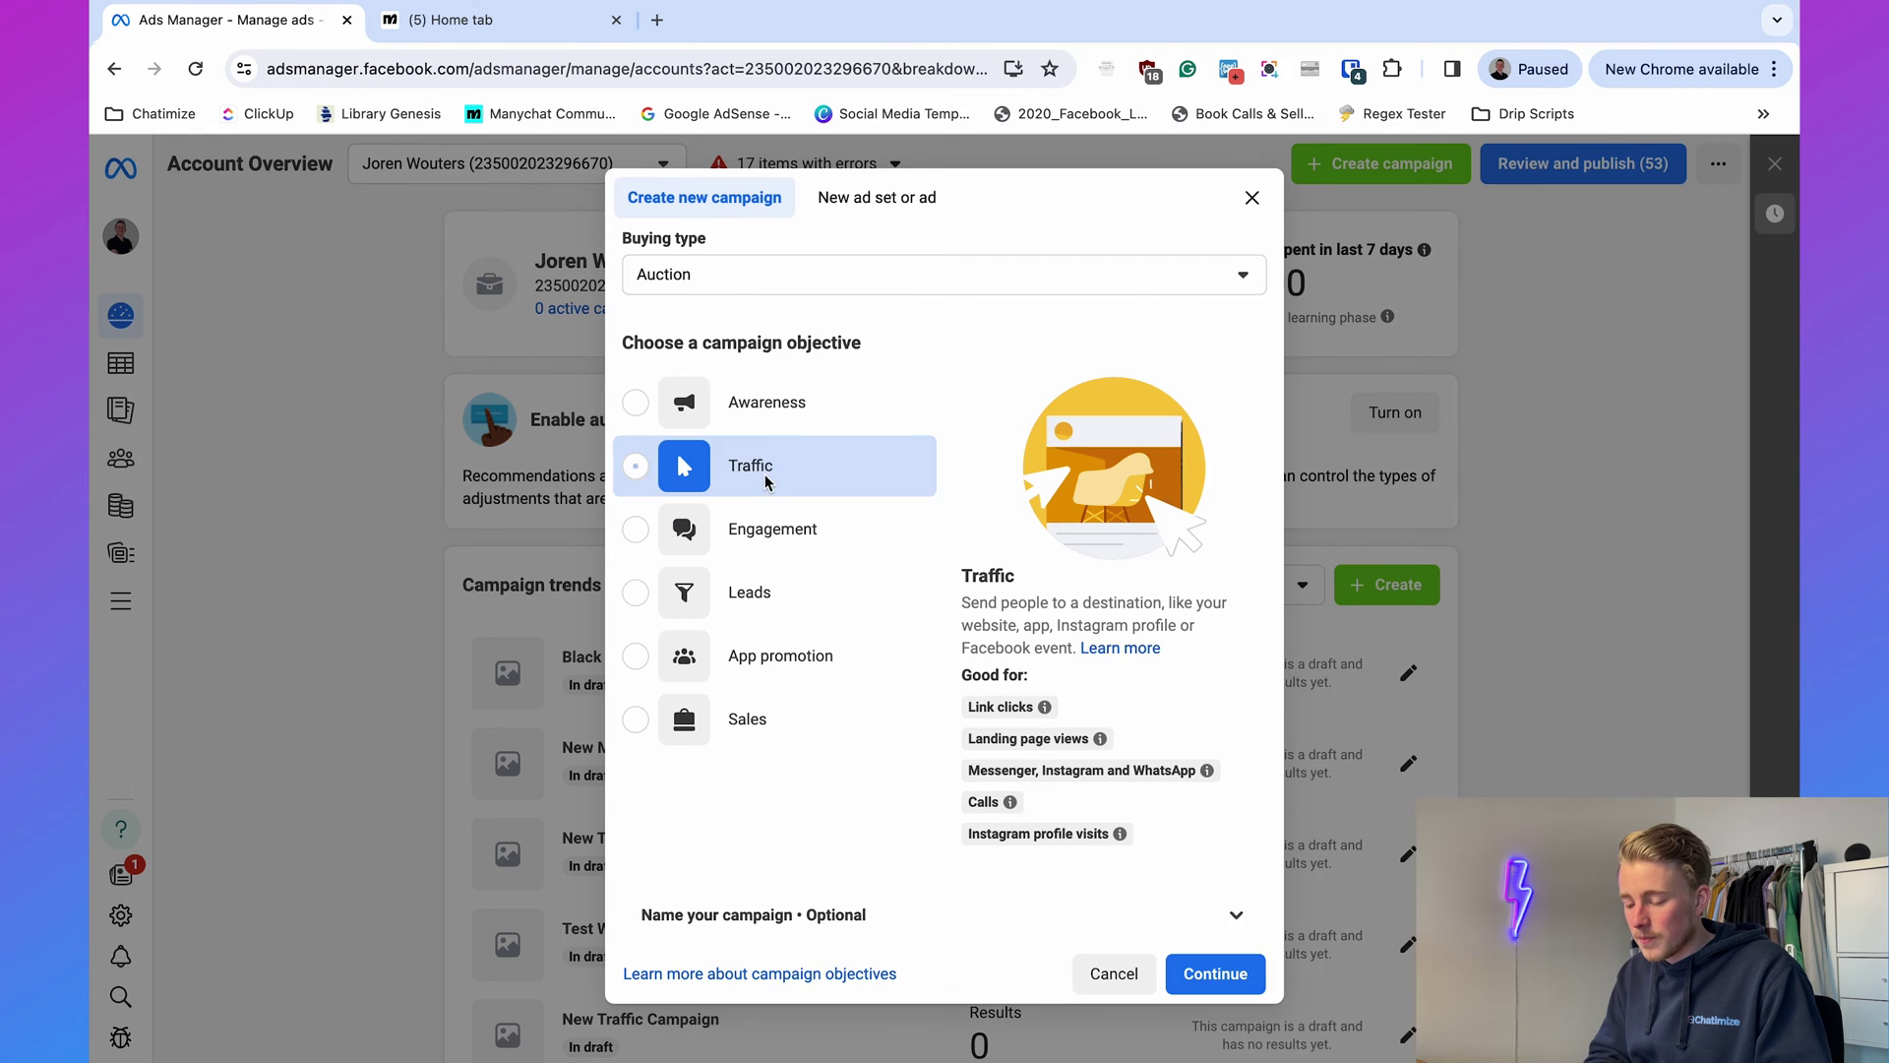
{"action": "left_click", "coordinate": [1224, 982]}
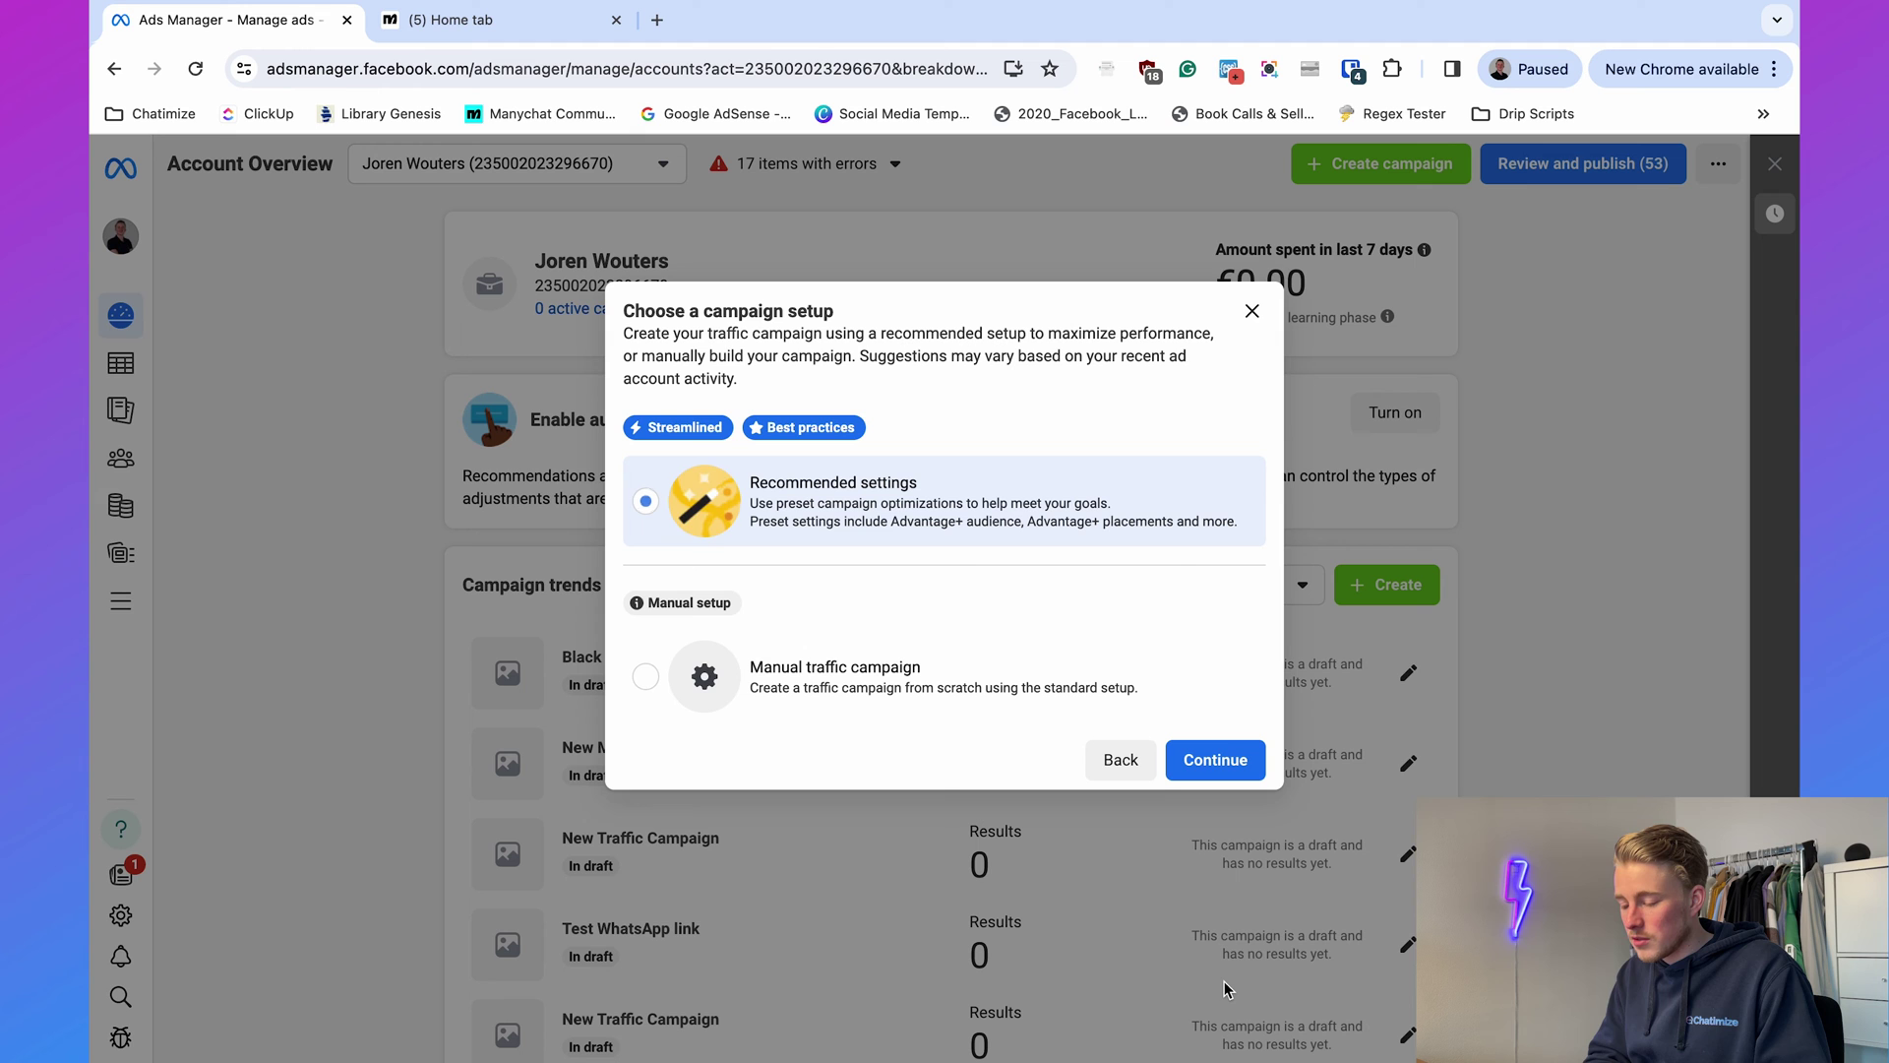
Choose the manual Traffic campaign setup, review its details, and continue to the ad set.
{"action": "left_click", "coordinate": [879, 669]}
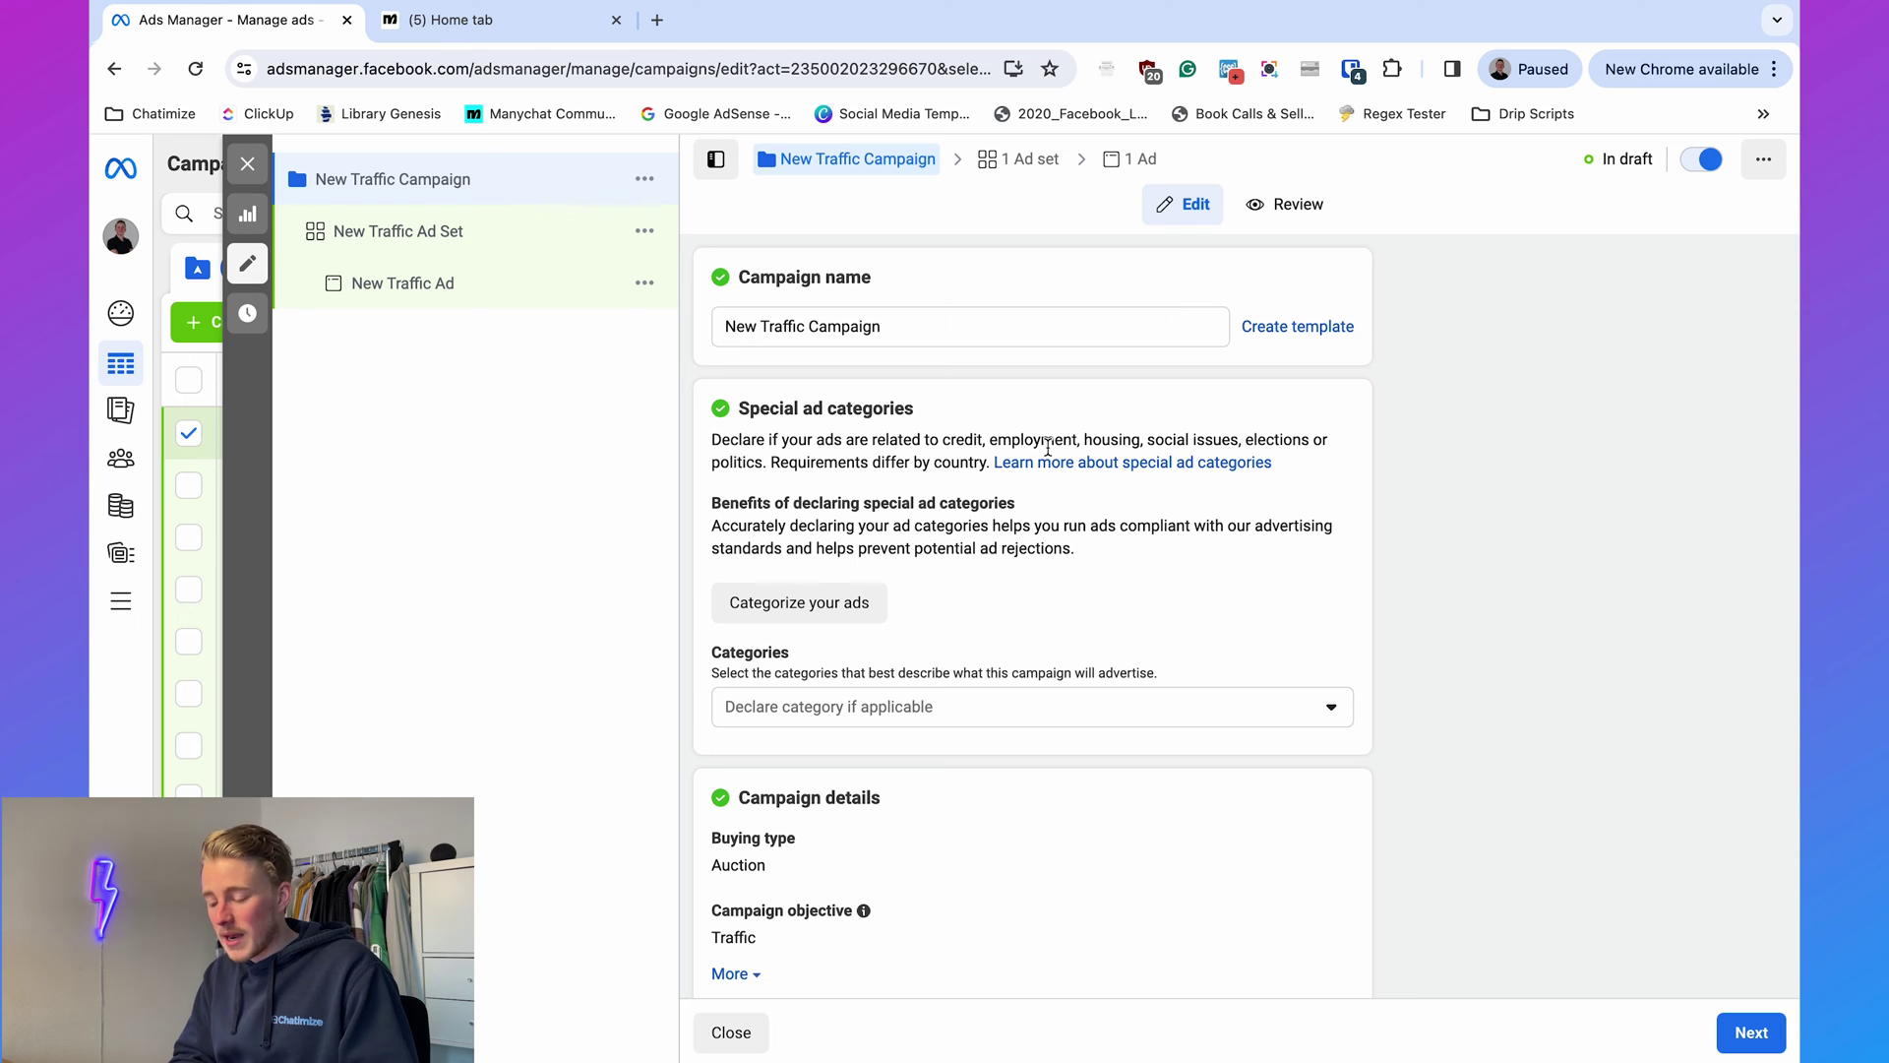
{"action": "scroll", "coordinate": [1048, 448], "scroll_direction": "down", "scroll_amount": 3}
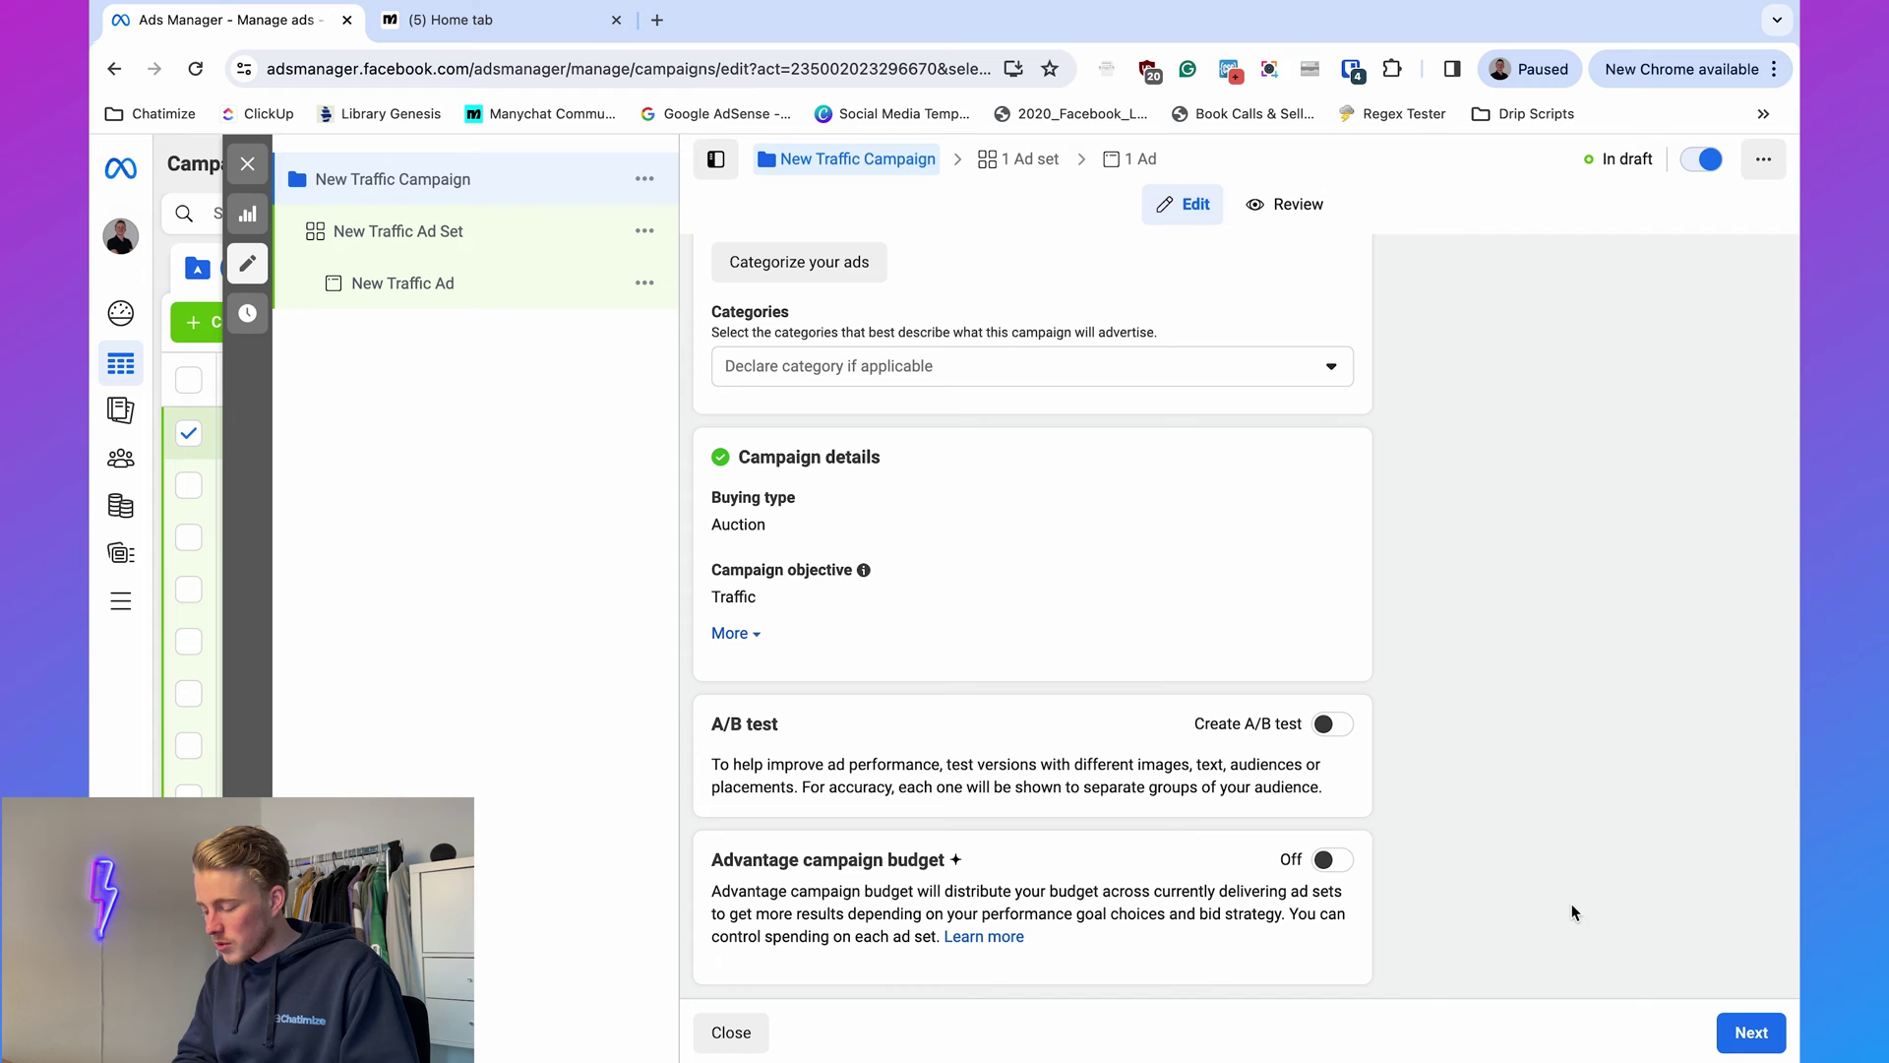
{"action": "left_click", "coordinate": [1734, 1041]}
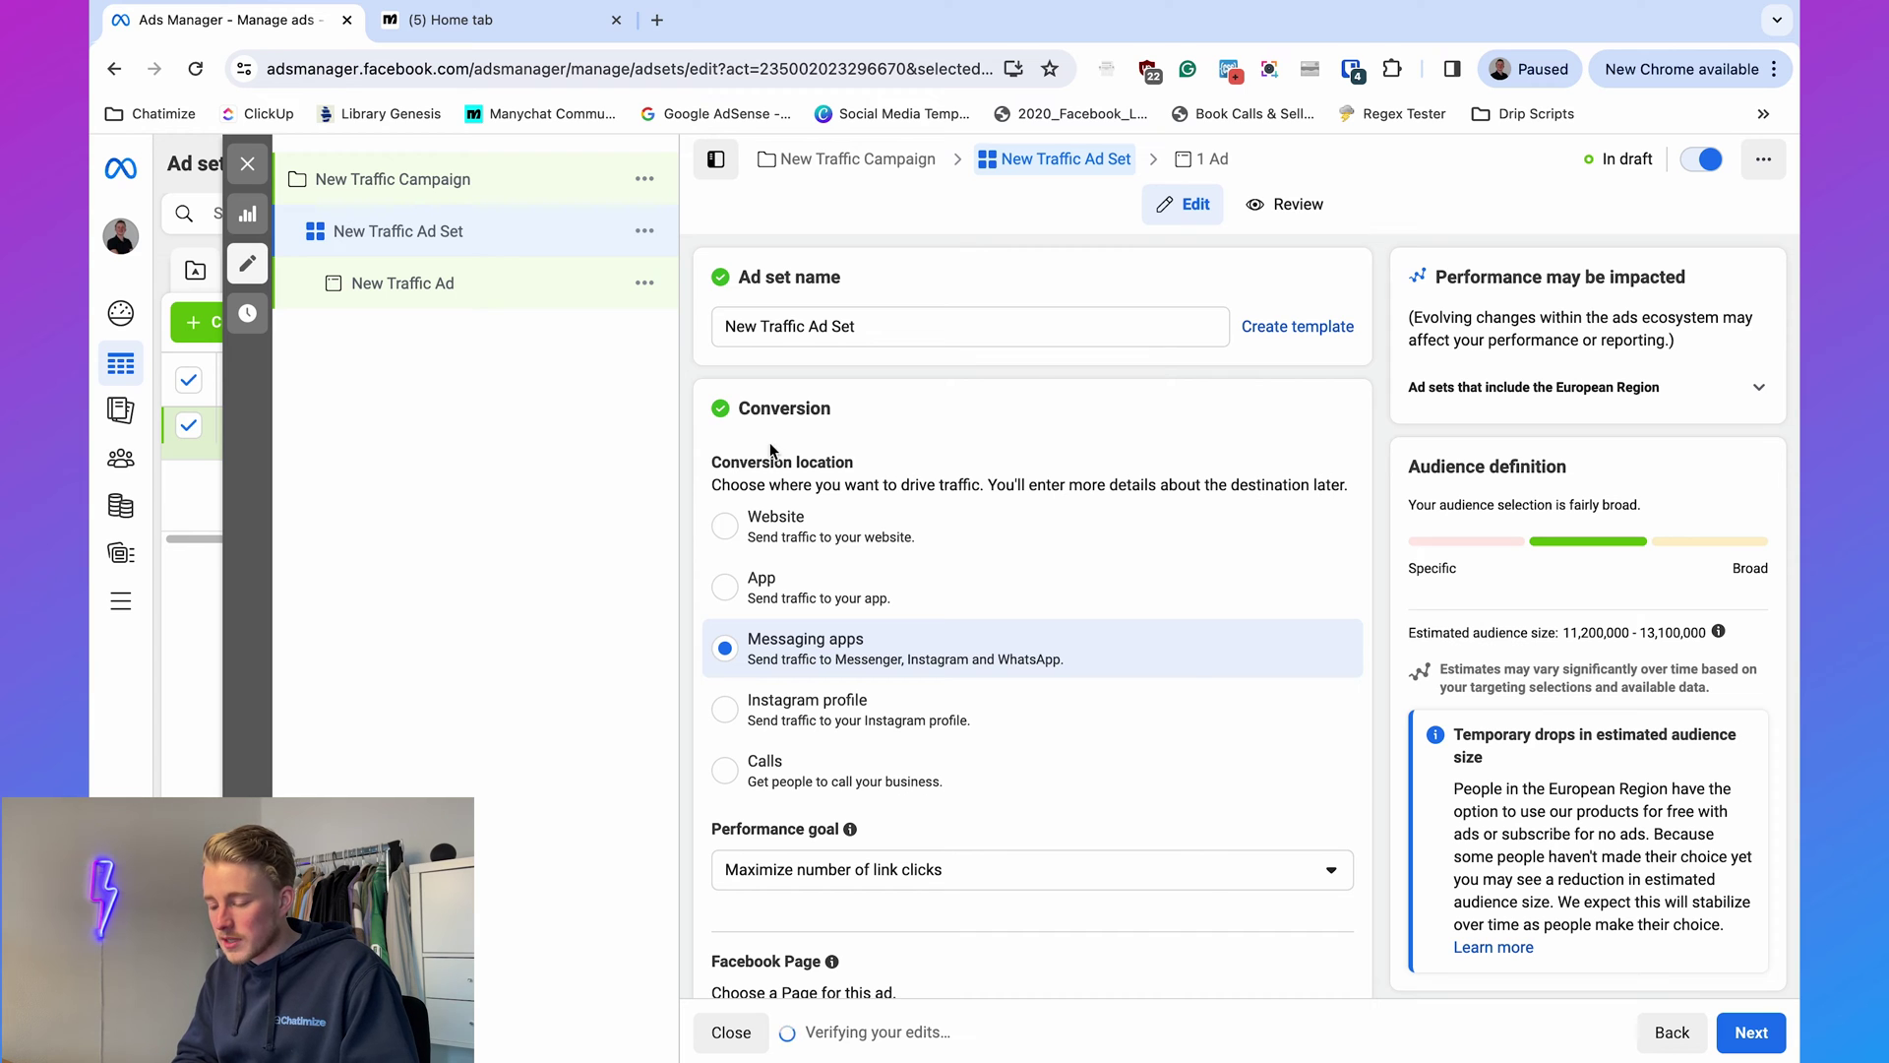
Set the ad set's performance goal to Maximize number of conversations.
{"action": "scroll", "coordinate": [870, 424], "scroll_direction": "down", "scroll_amount": 1}
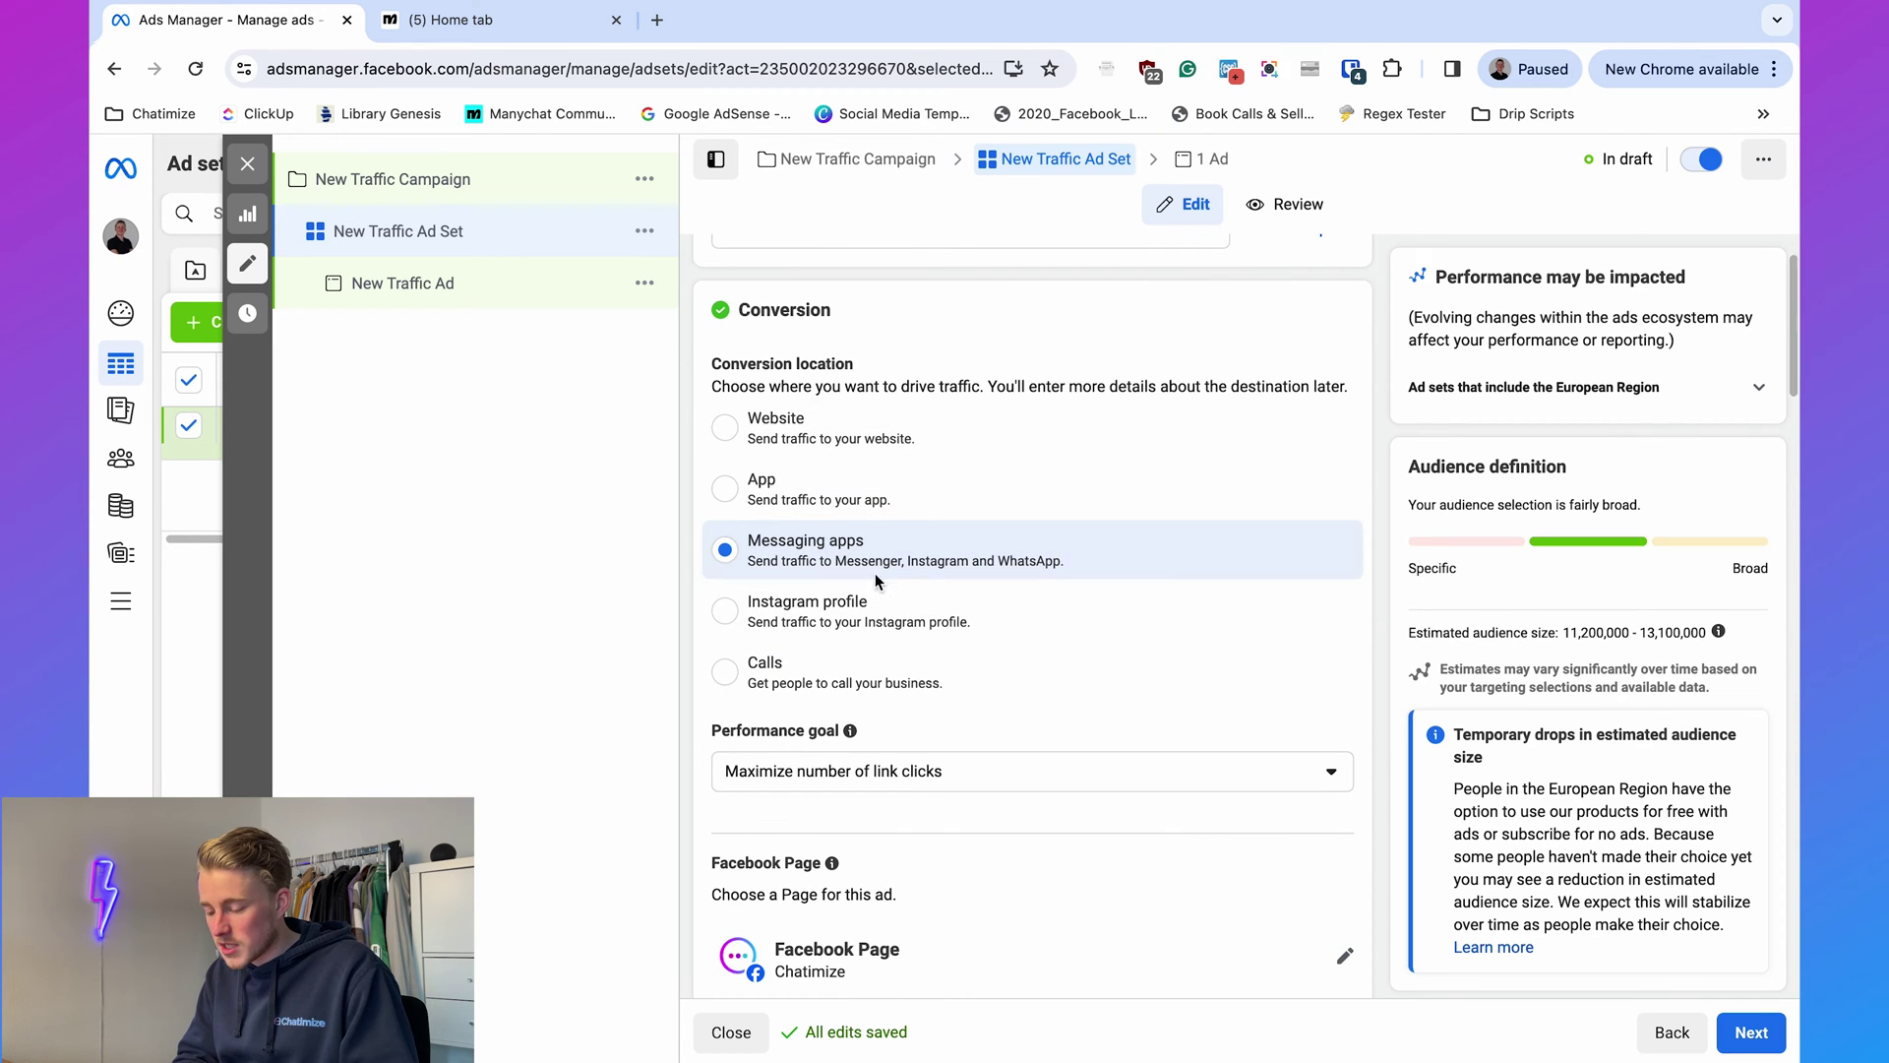
{"action": "scroll", "coordinate": [868, 545], "scroll_direction": "down", "scroll_amount": 2}
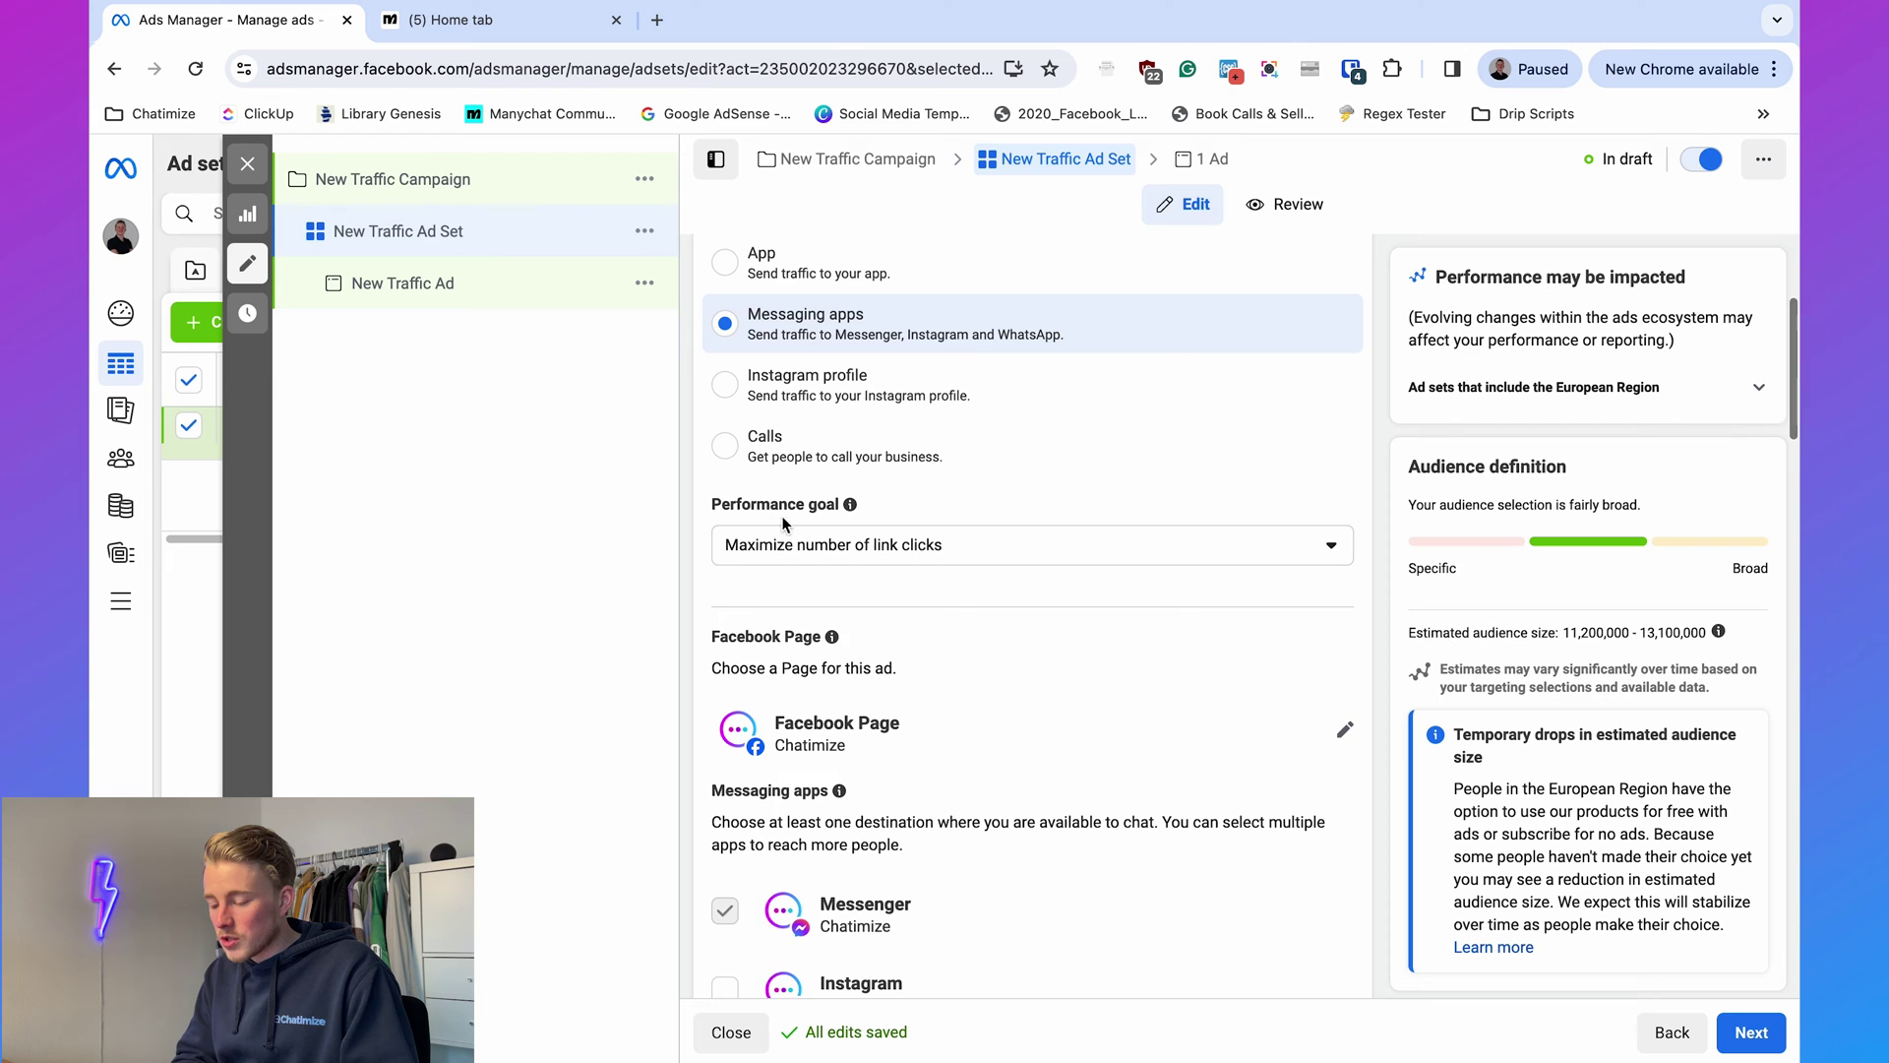
{"action": "left_click", "coordinate": [895, 546]}
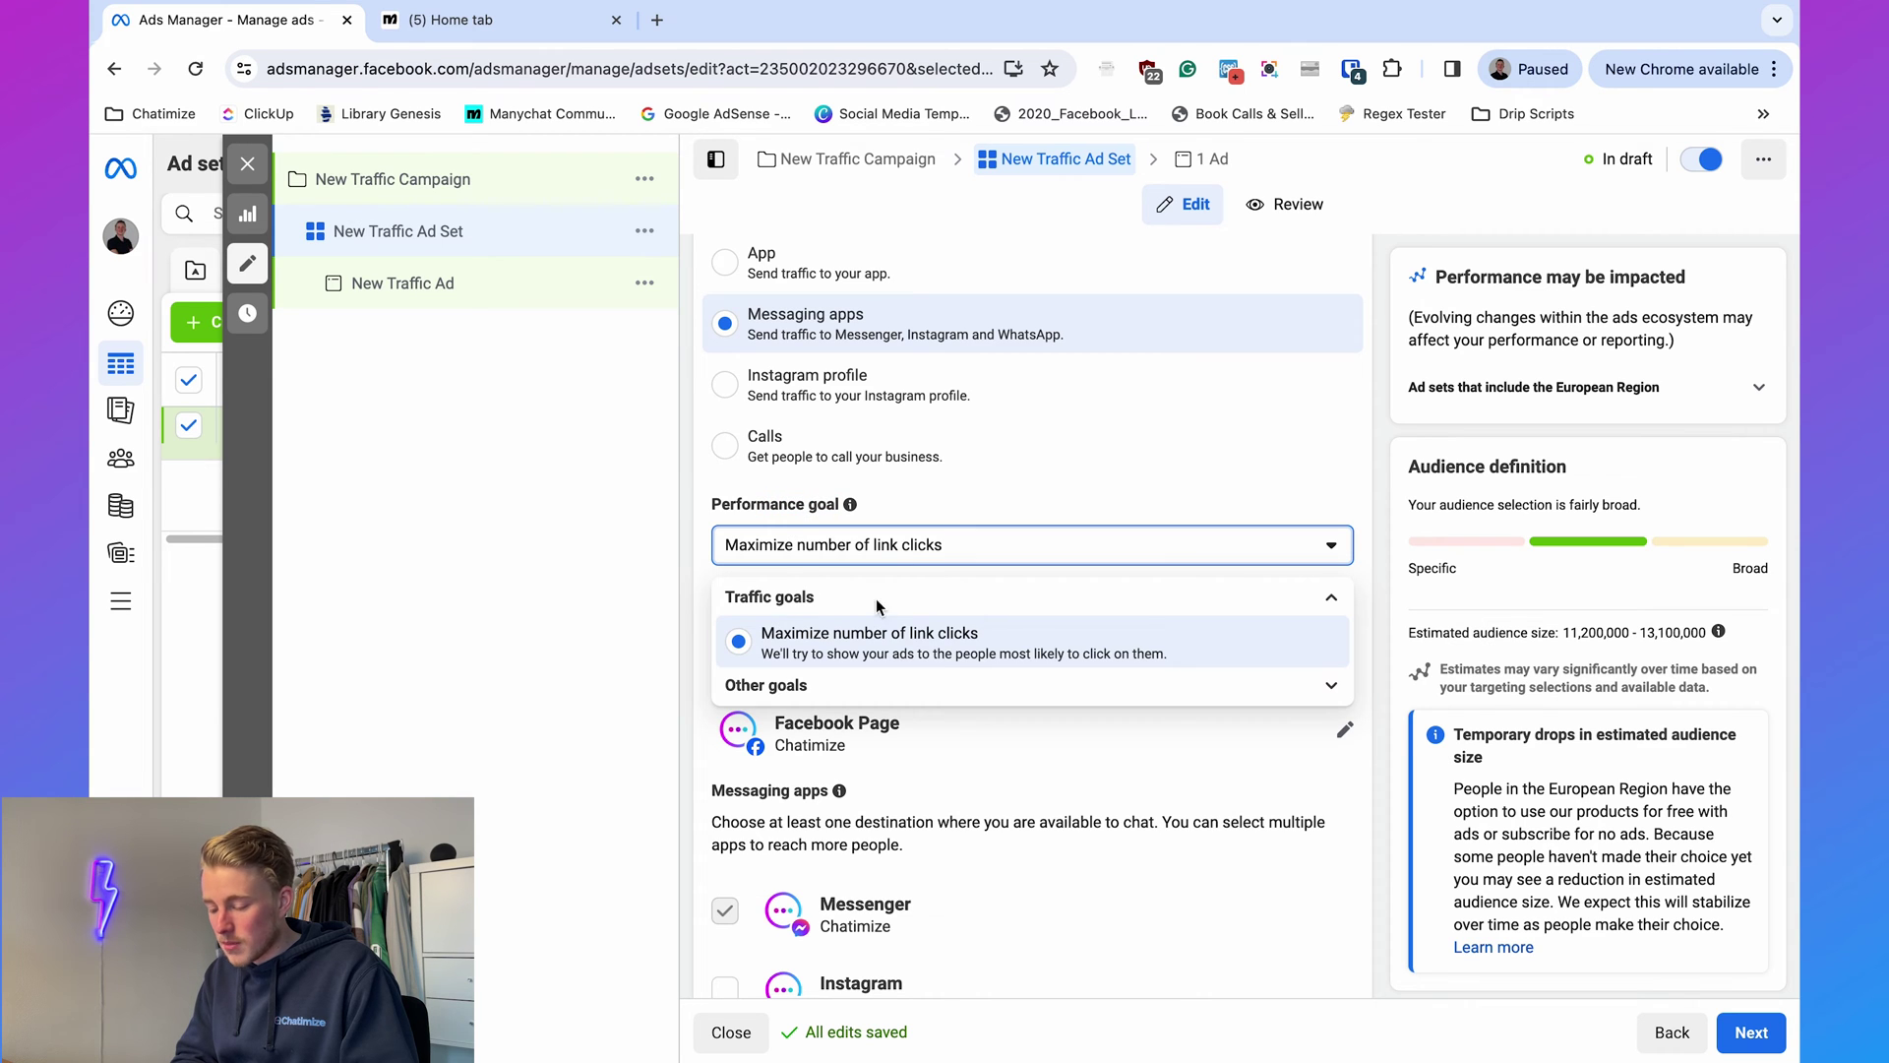
{"action": "left_click", "coordinate": [845, 682]}
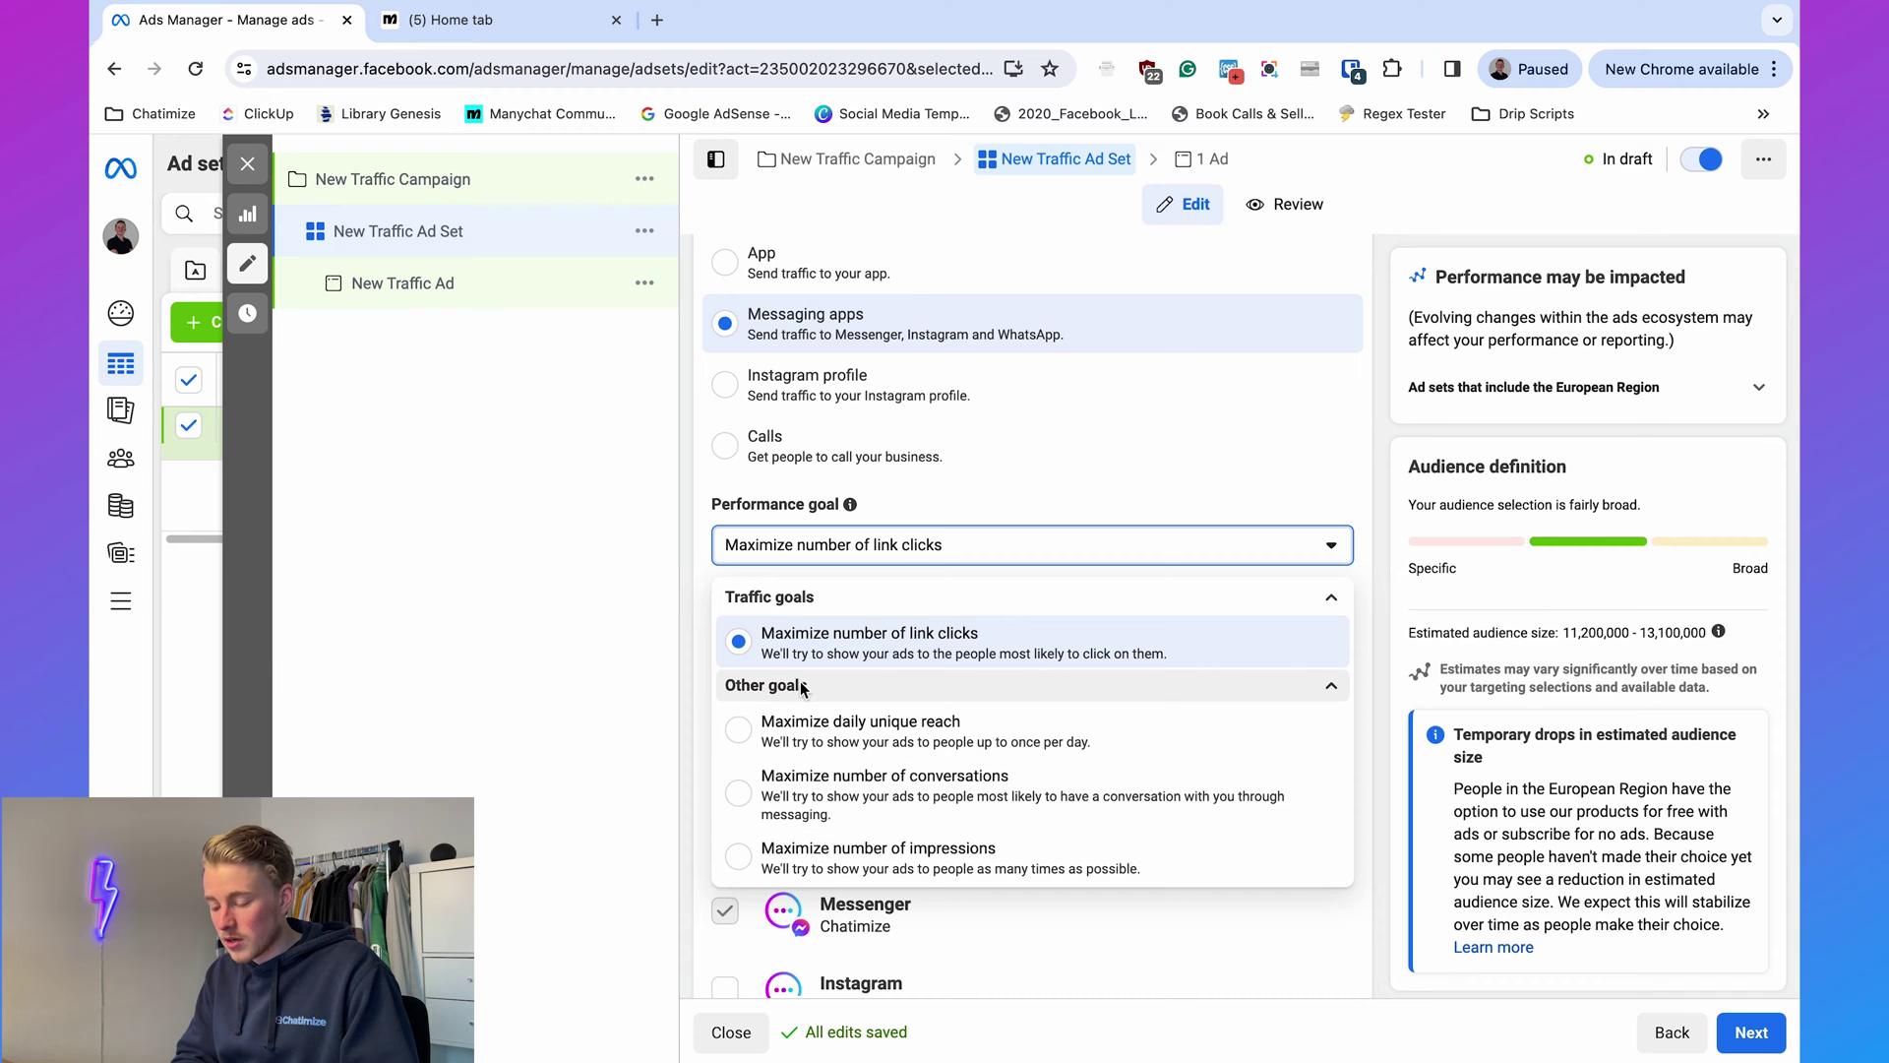
{"action": "left_click", "coordinate": [879, 792]}
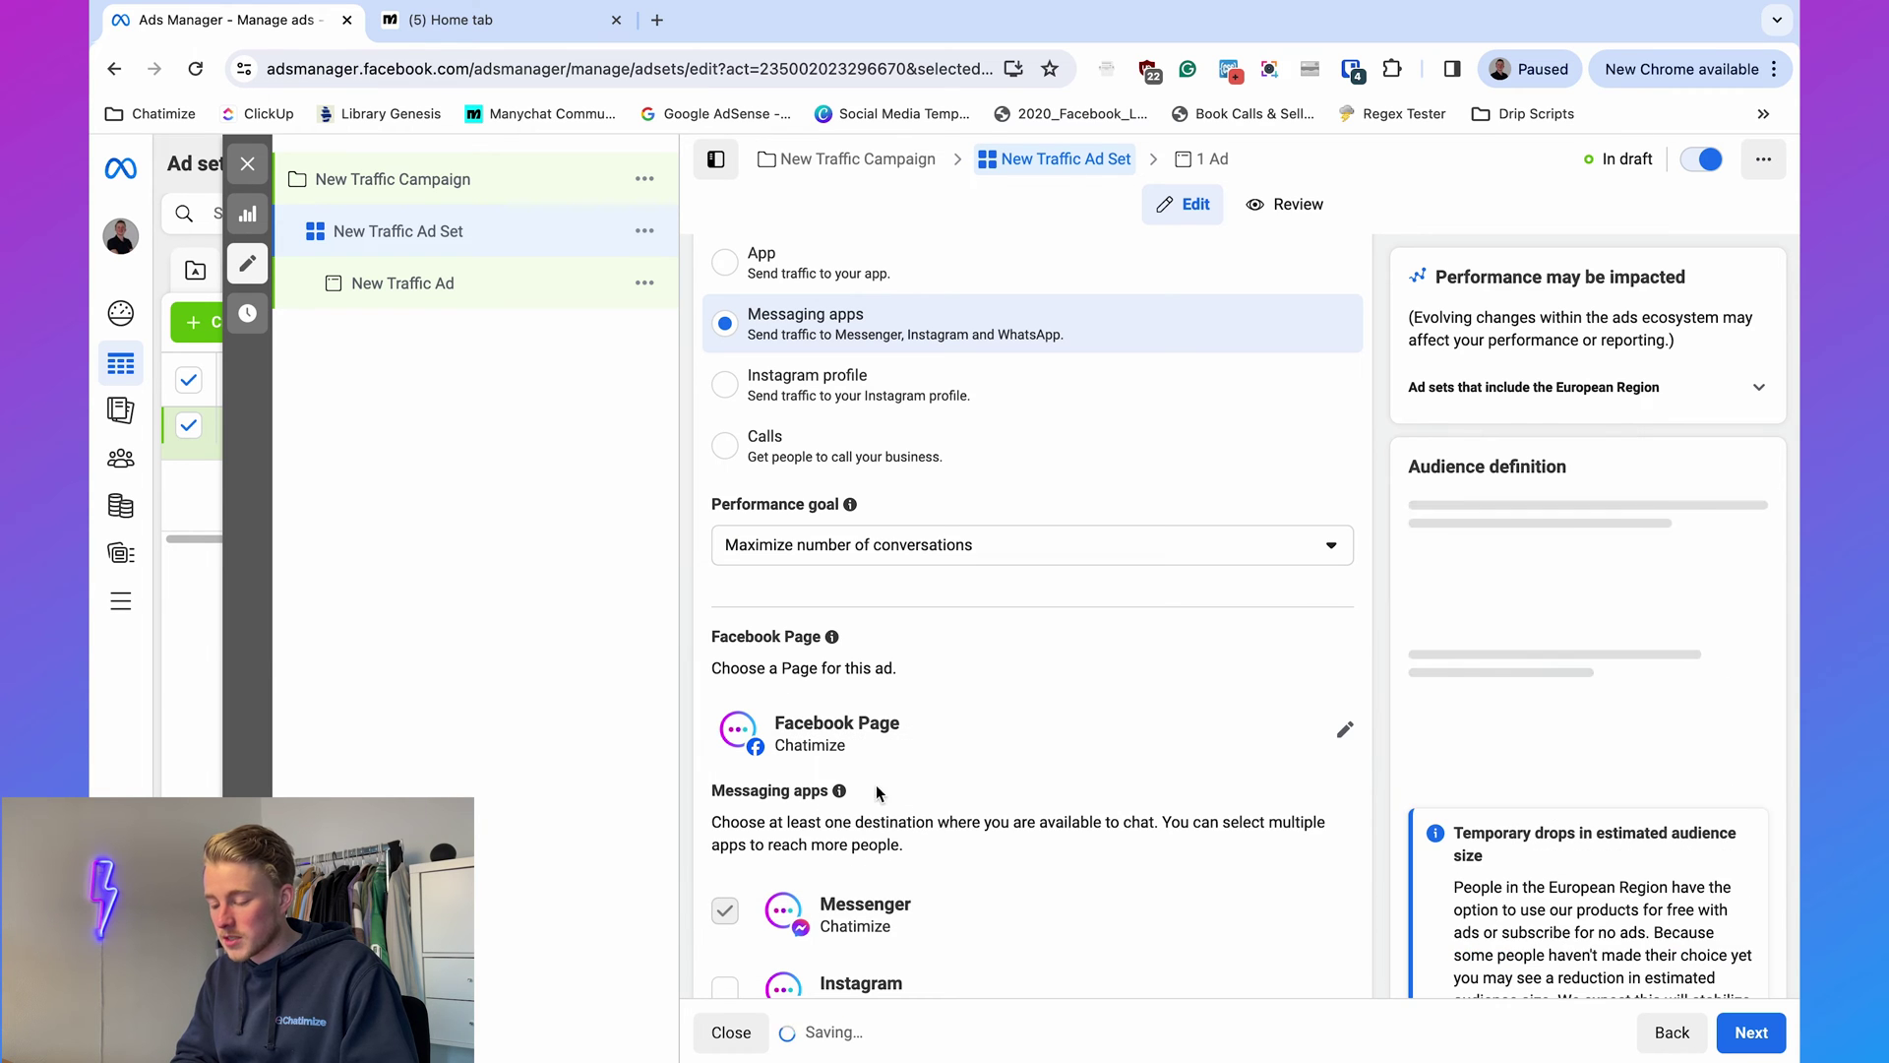
Review the budget, go on to the ad level, and close the recommendation cards.
{"action": "scroll", "coordinate": [925, 589], "scroll_direction": "down", "scroll_amount": 2}
{"action": "scroll", "coordinate": [925, 589], "scroll_direction": "down", "scroll_amount": 1}
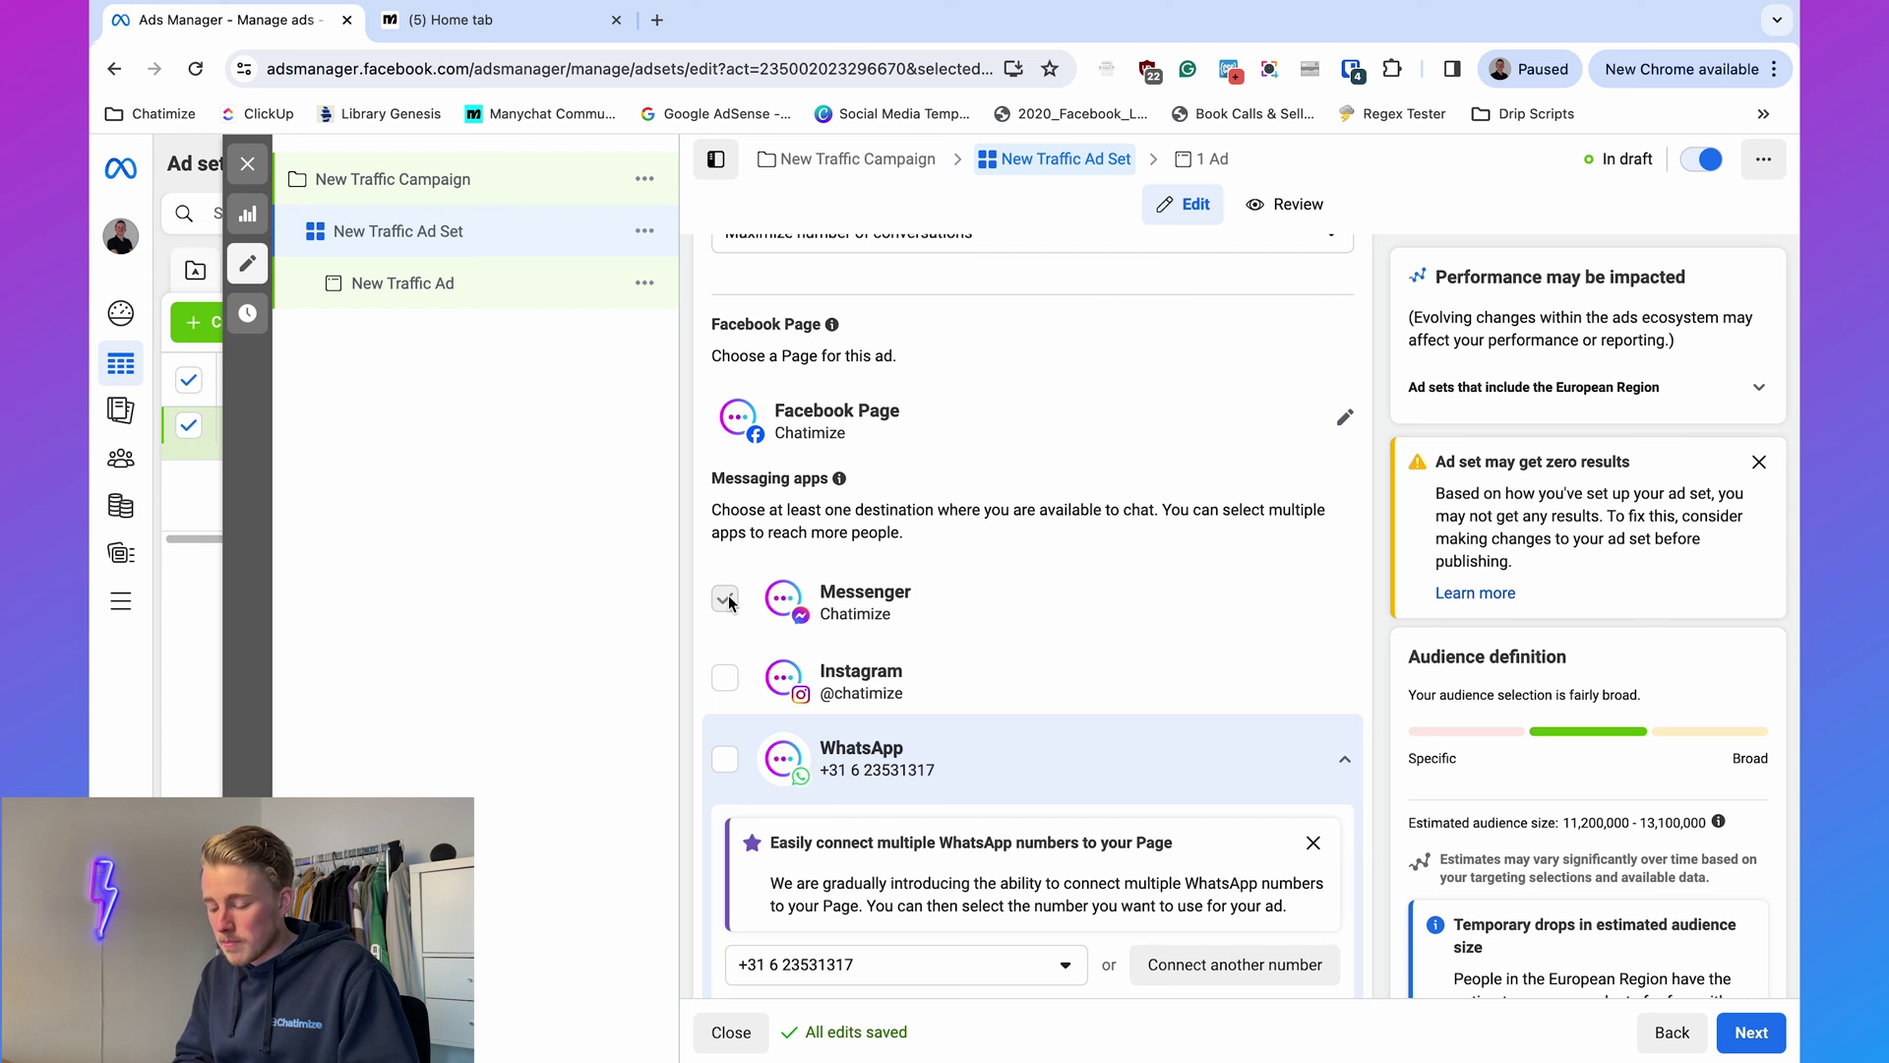
{"action": "scroll", "coordinate": [999, 612], "scroll_direction": "down", "scroll_amount": 15}
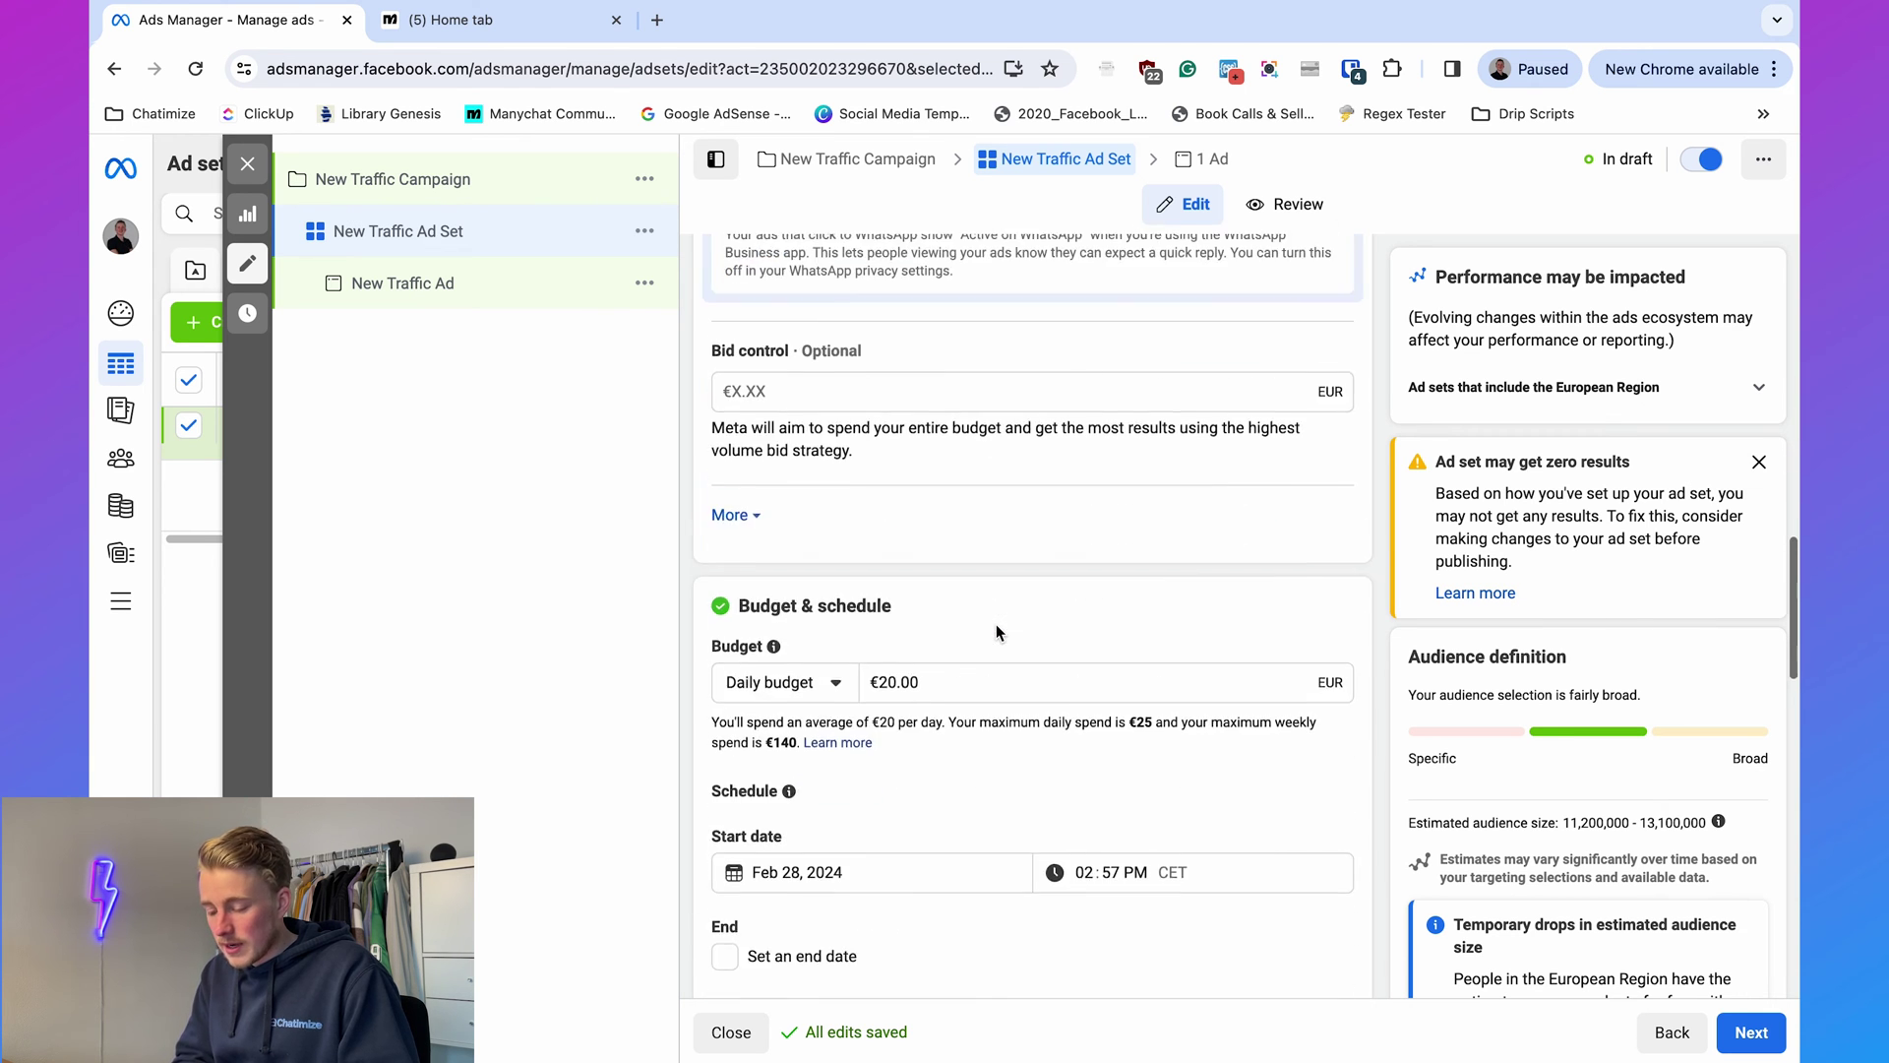
{"action": "scroll", "coordinate": [1024, 599], "scroll_direction": "down", "scroll_amount": 6}
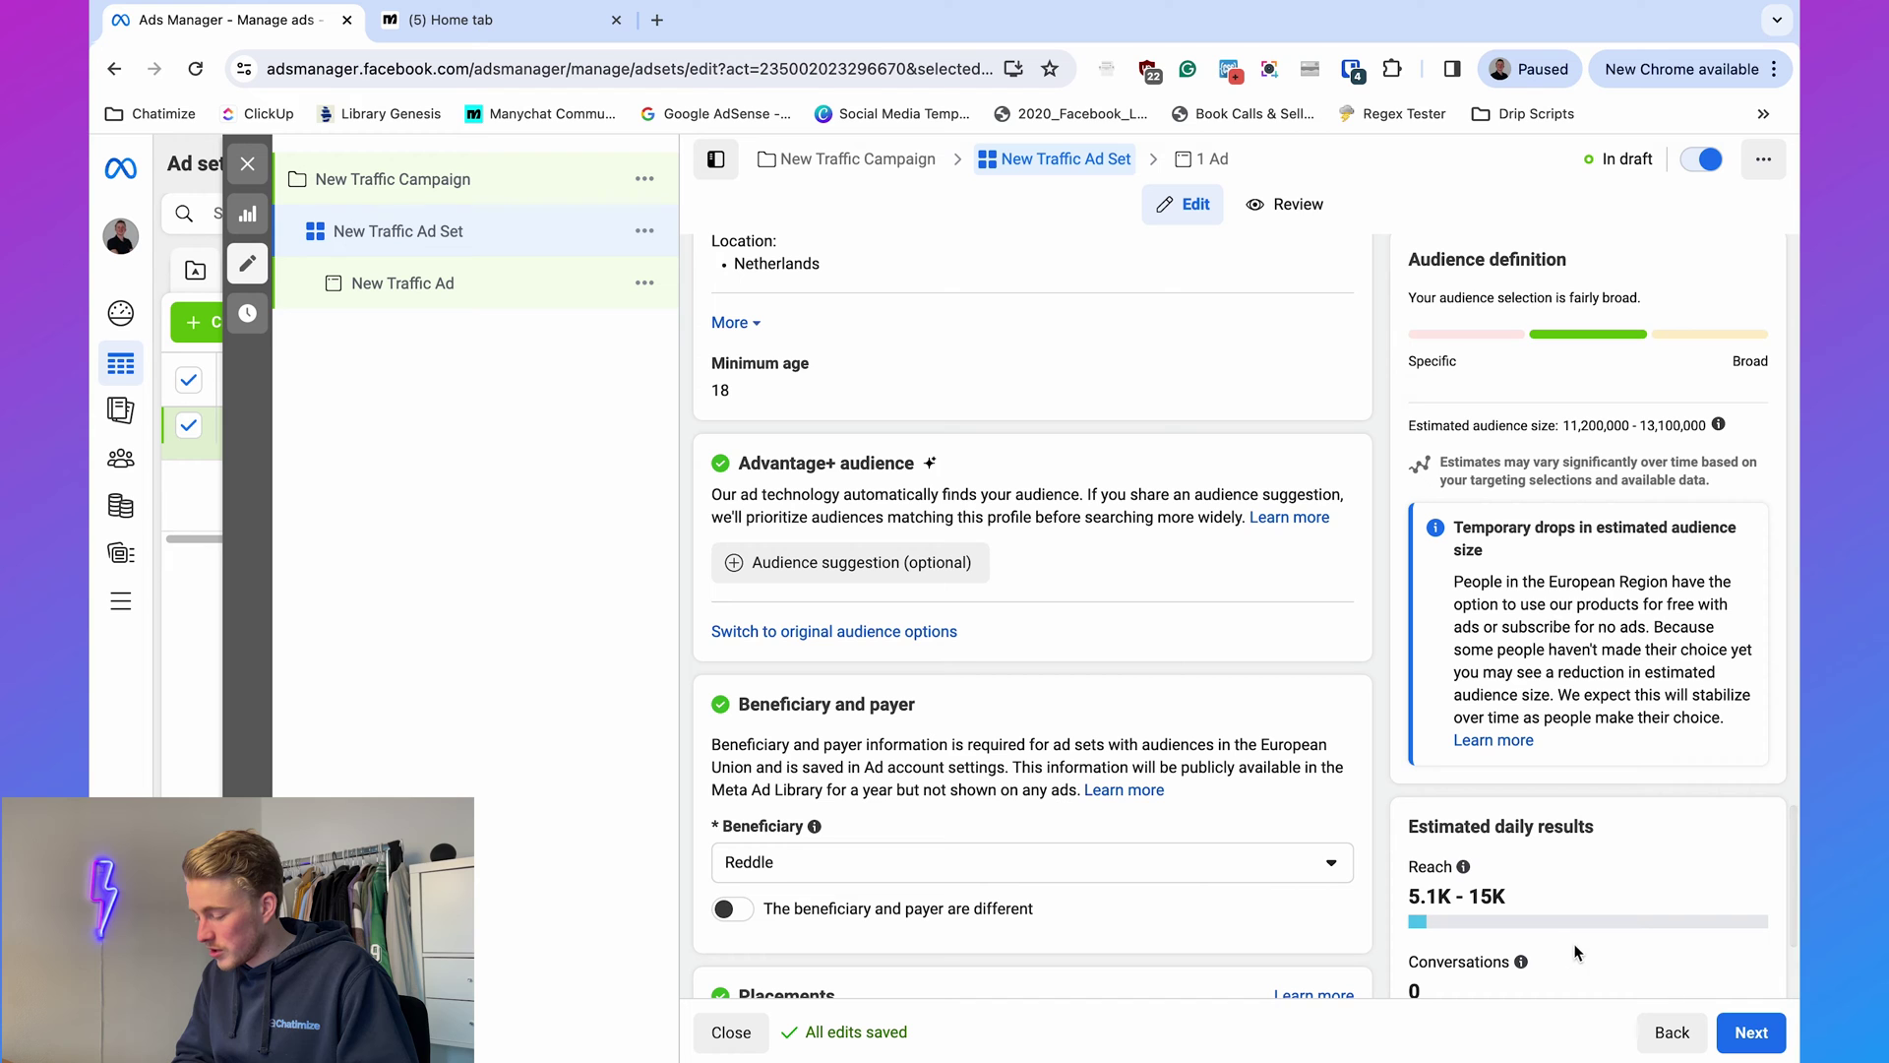
{"action": "left_click", "coordinate": [1739, 1033]}
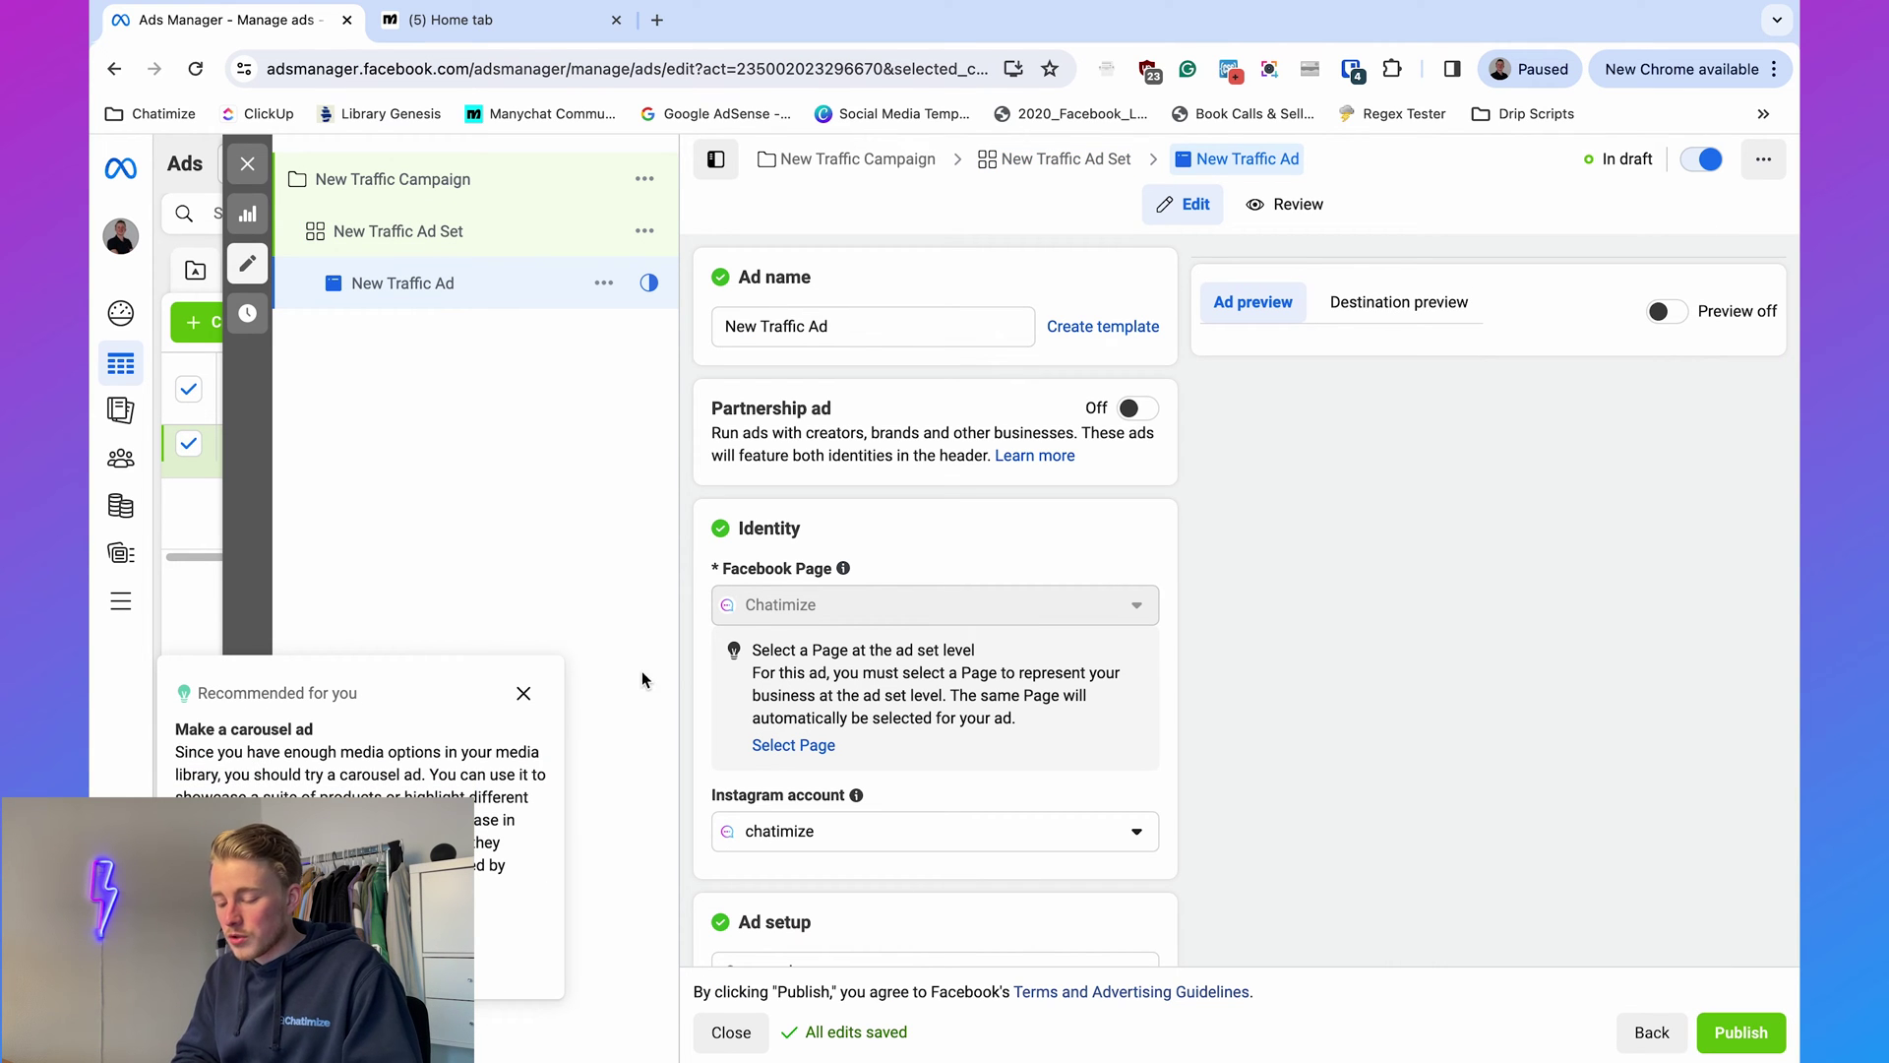
{"action": "left_click", "coordinate": [523, 695]}
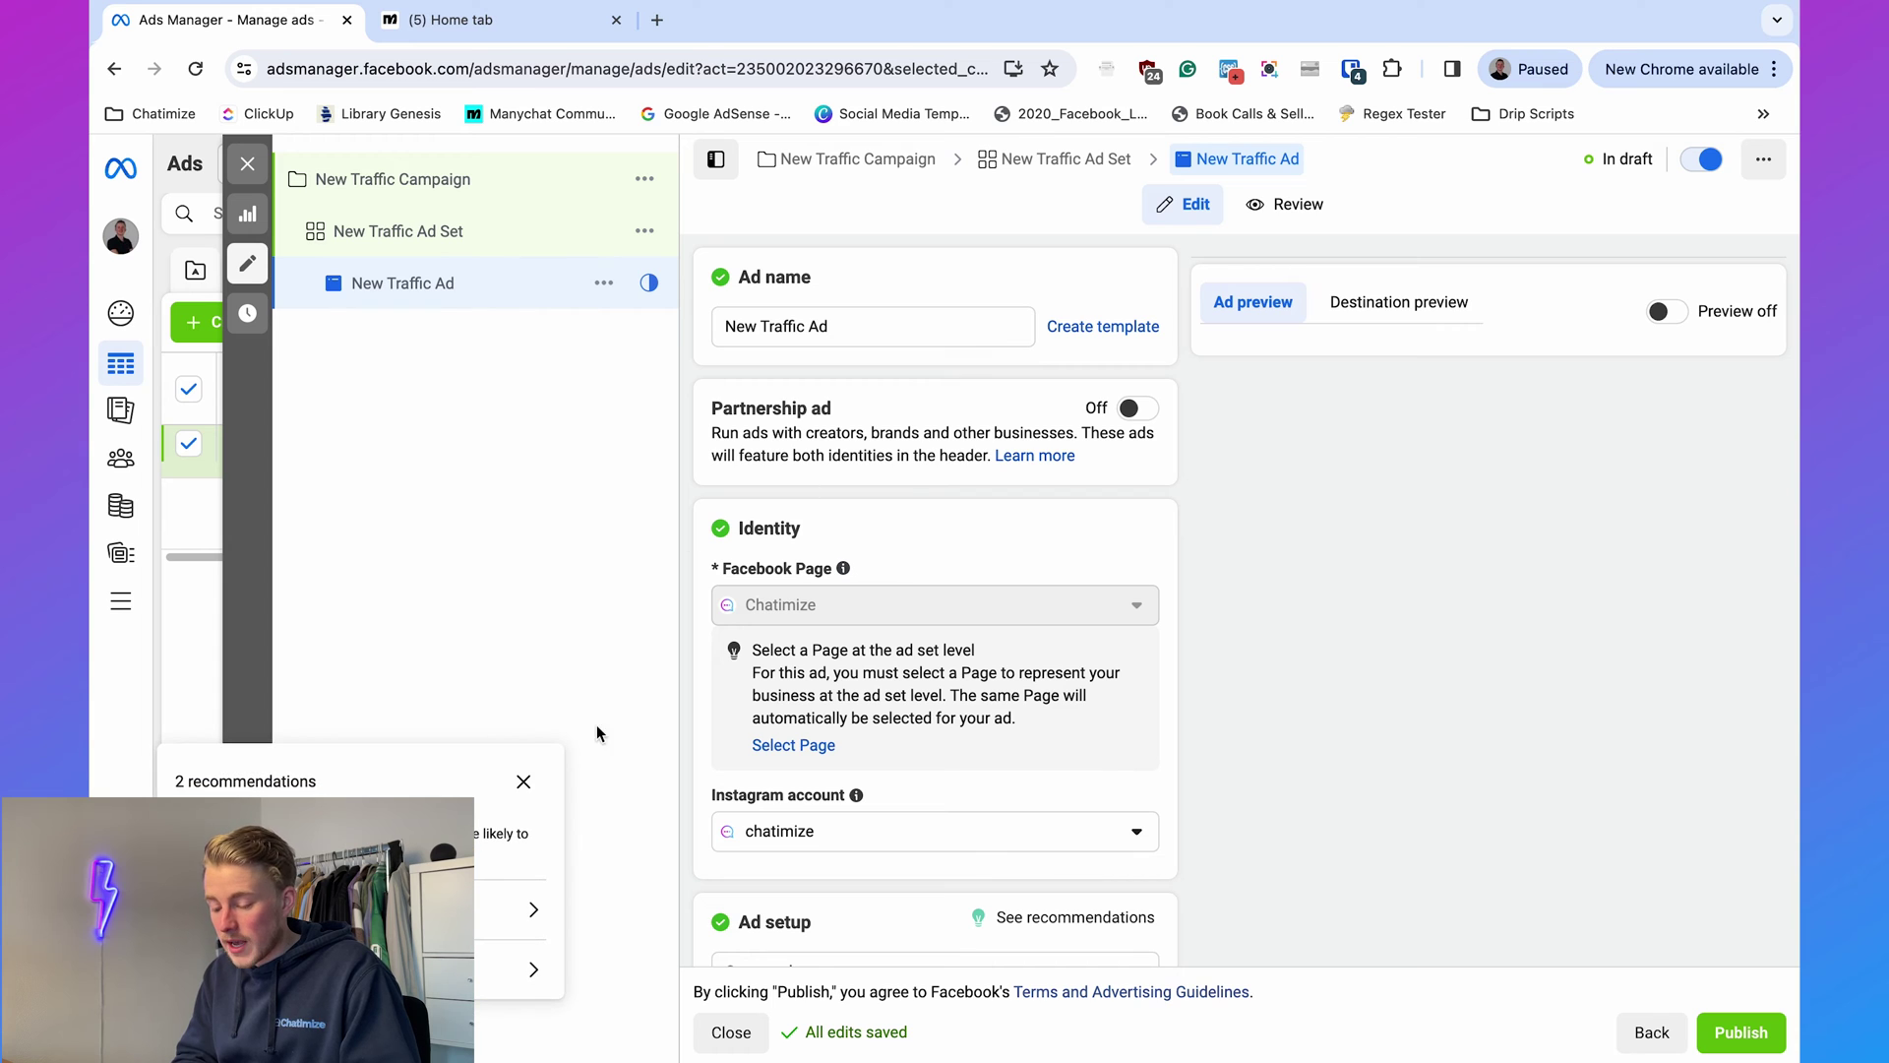
{"action": "left_click", "coordinate": [523, 784]}
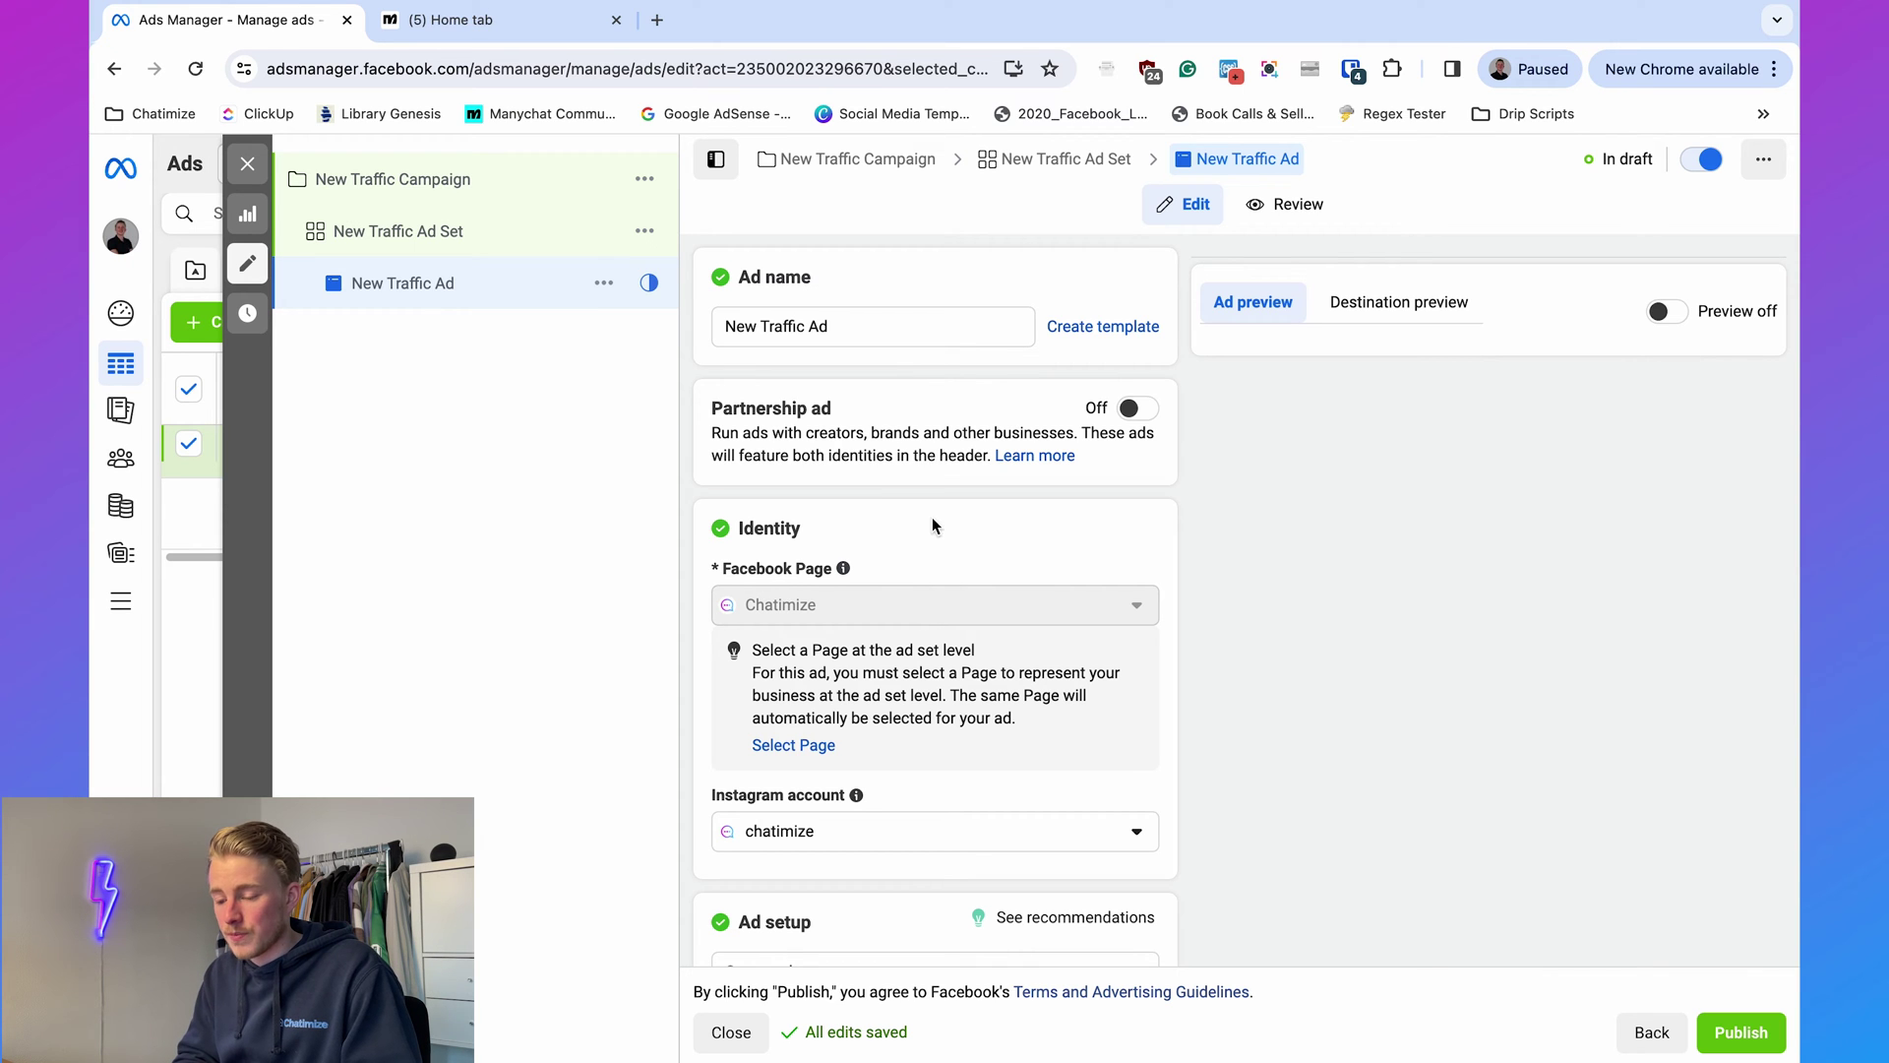
Create a blank Manychat automation named 'Facebook Ad > Free Ebook'.
{"action": "left_click", "coordinate": [464, 22]}
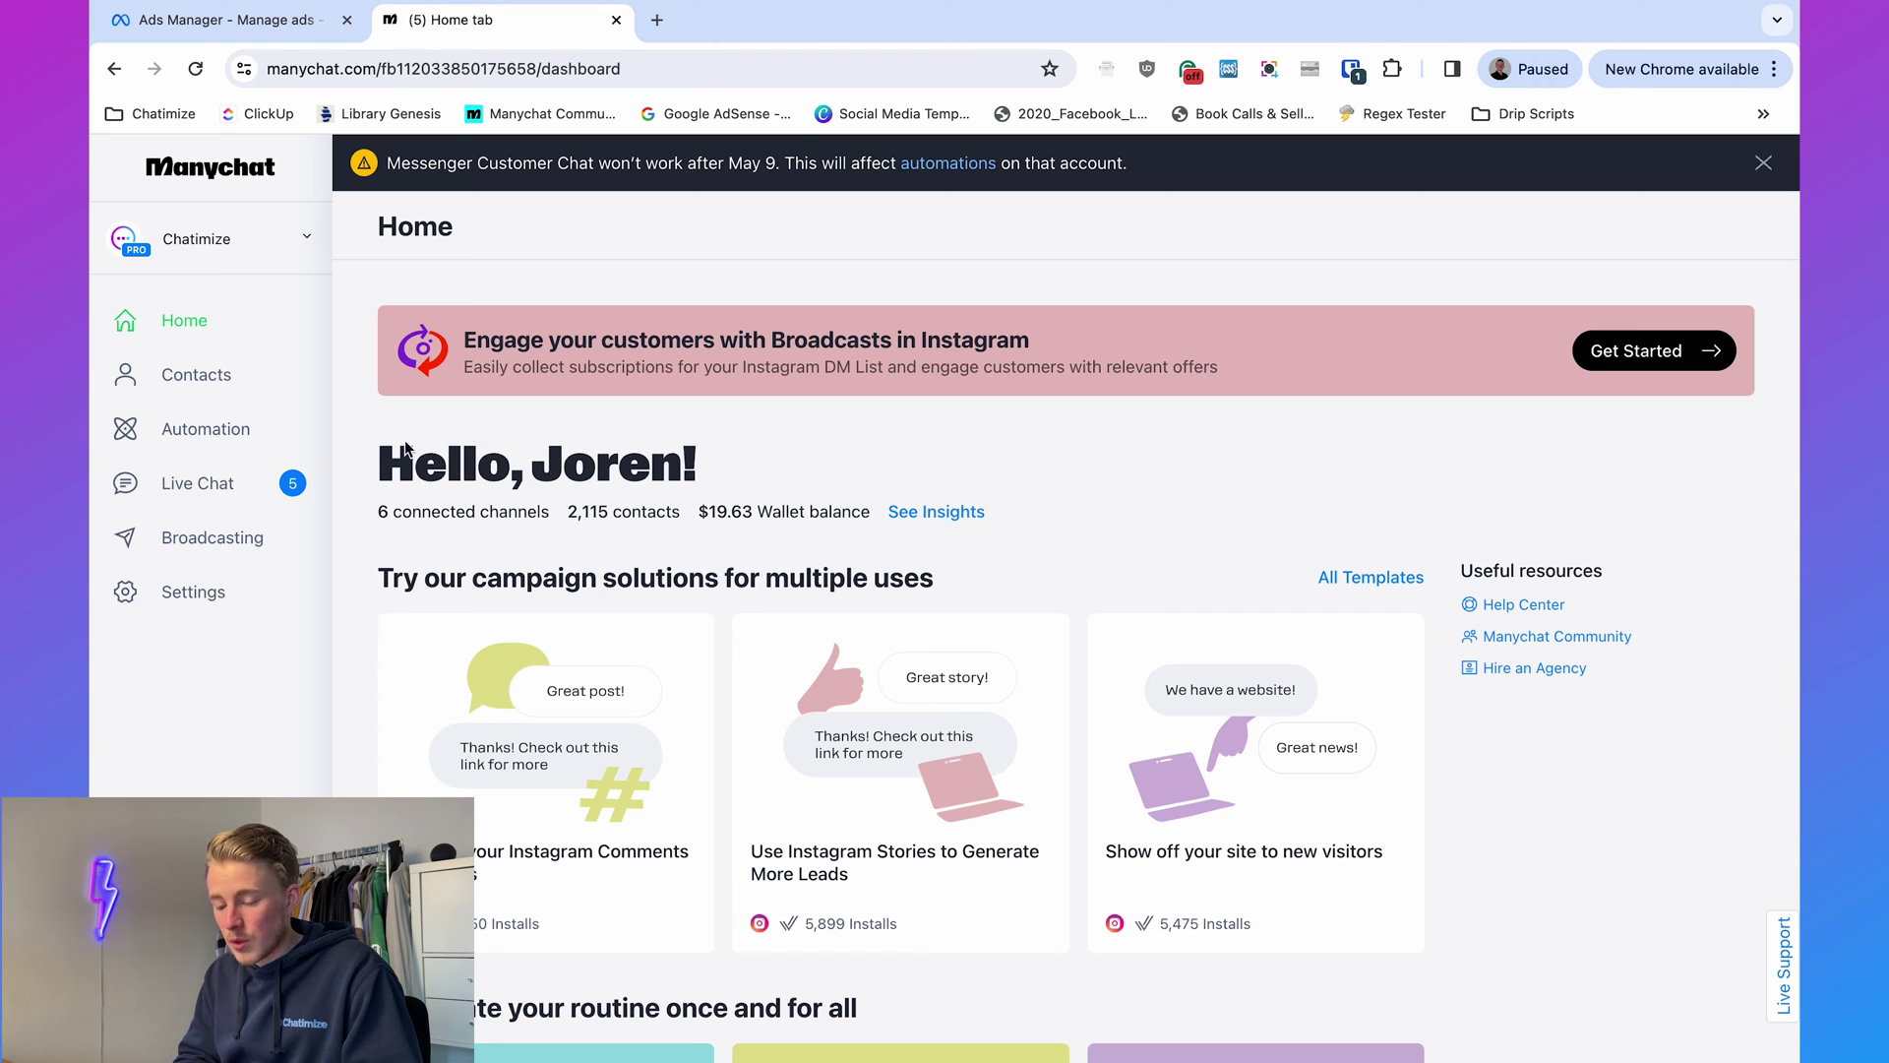
{"action": "left_click", "coordinate": [291, 426]}
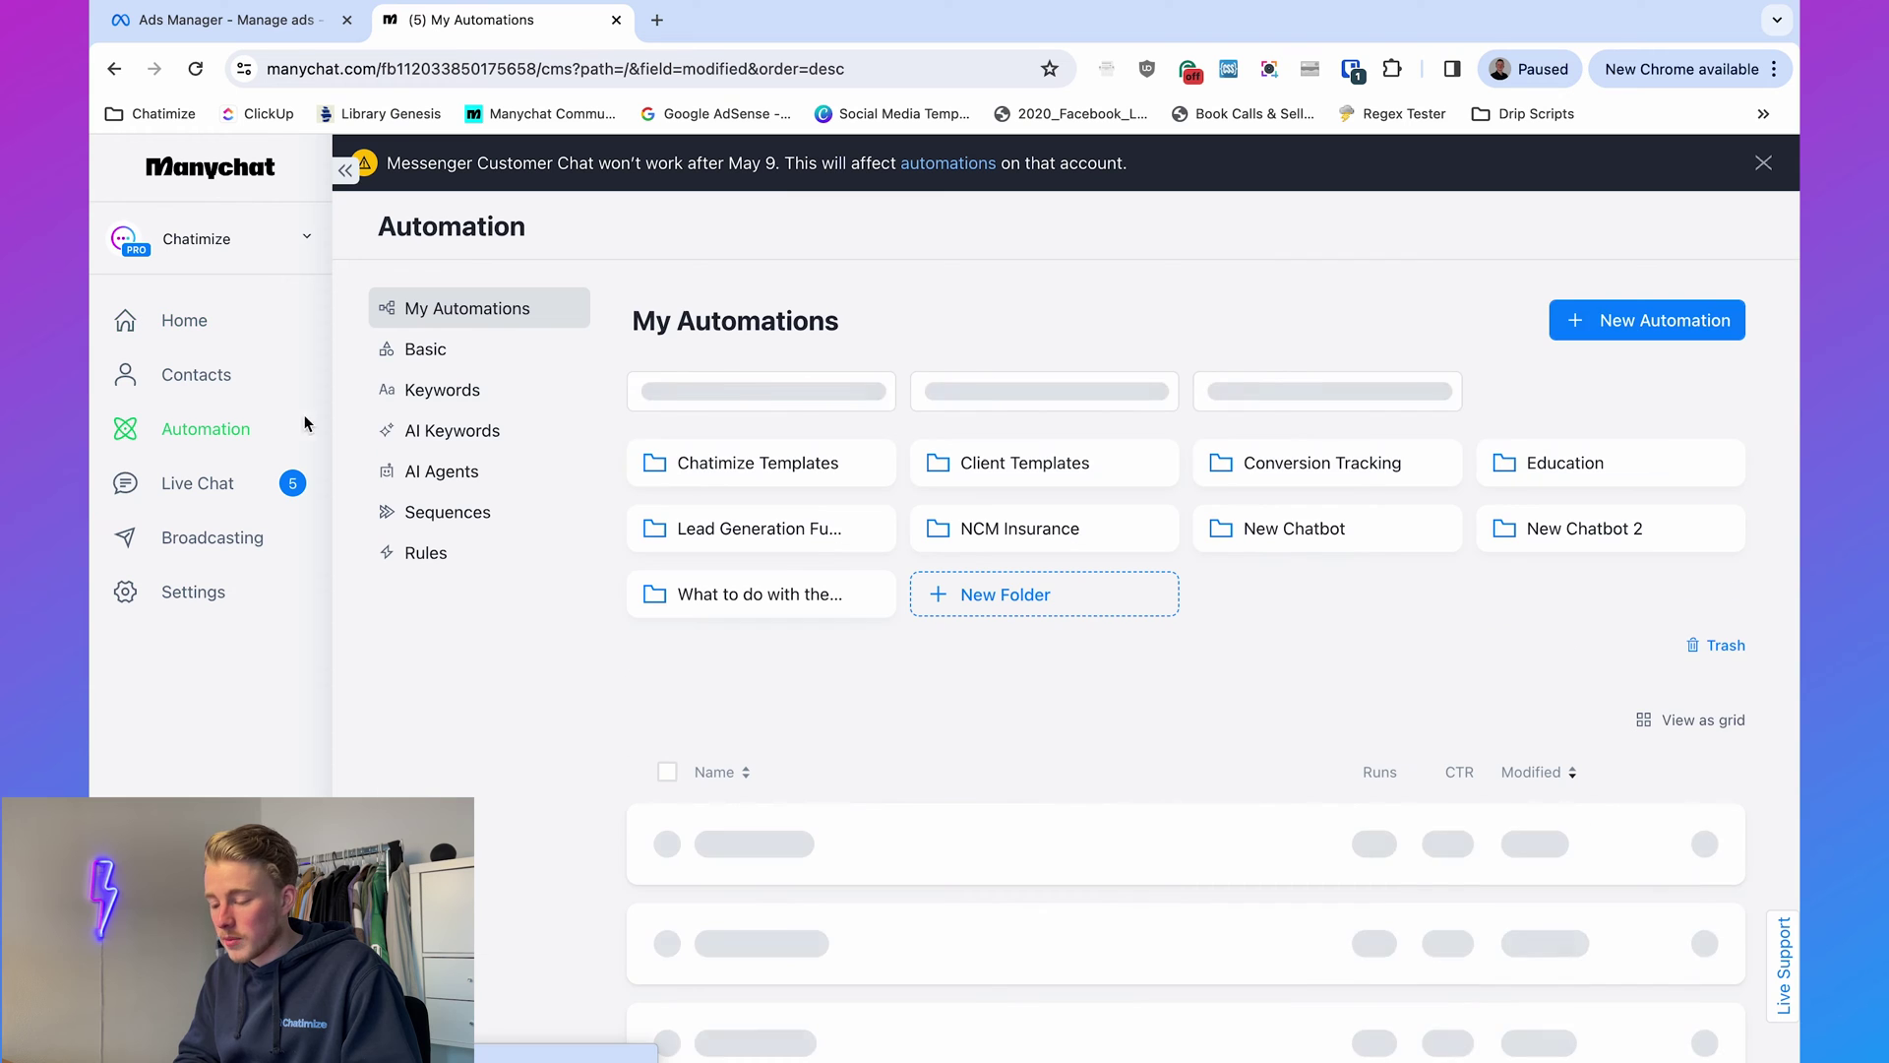
{"action": "left_click", "coordinate": [1600, 321]}
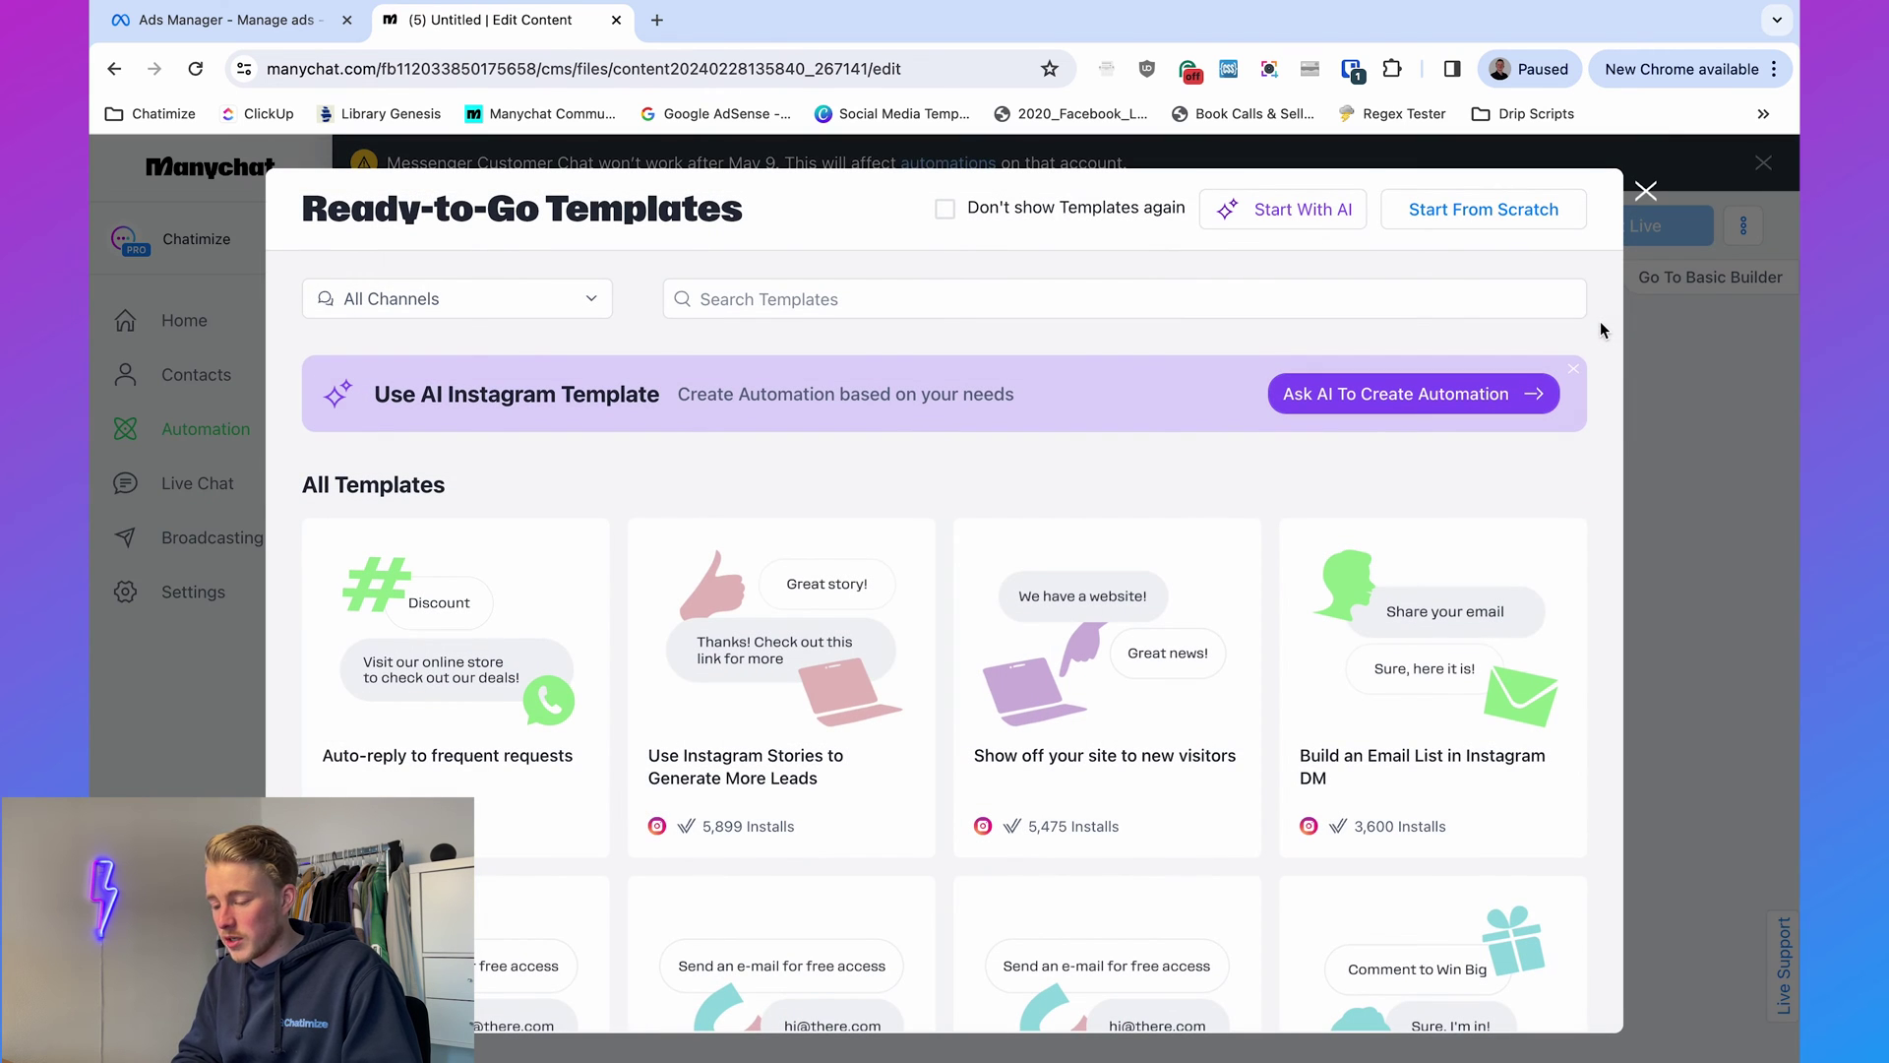
{"action": "left_click", "coordinate": [1479, 213]}
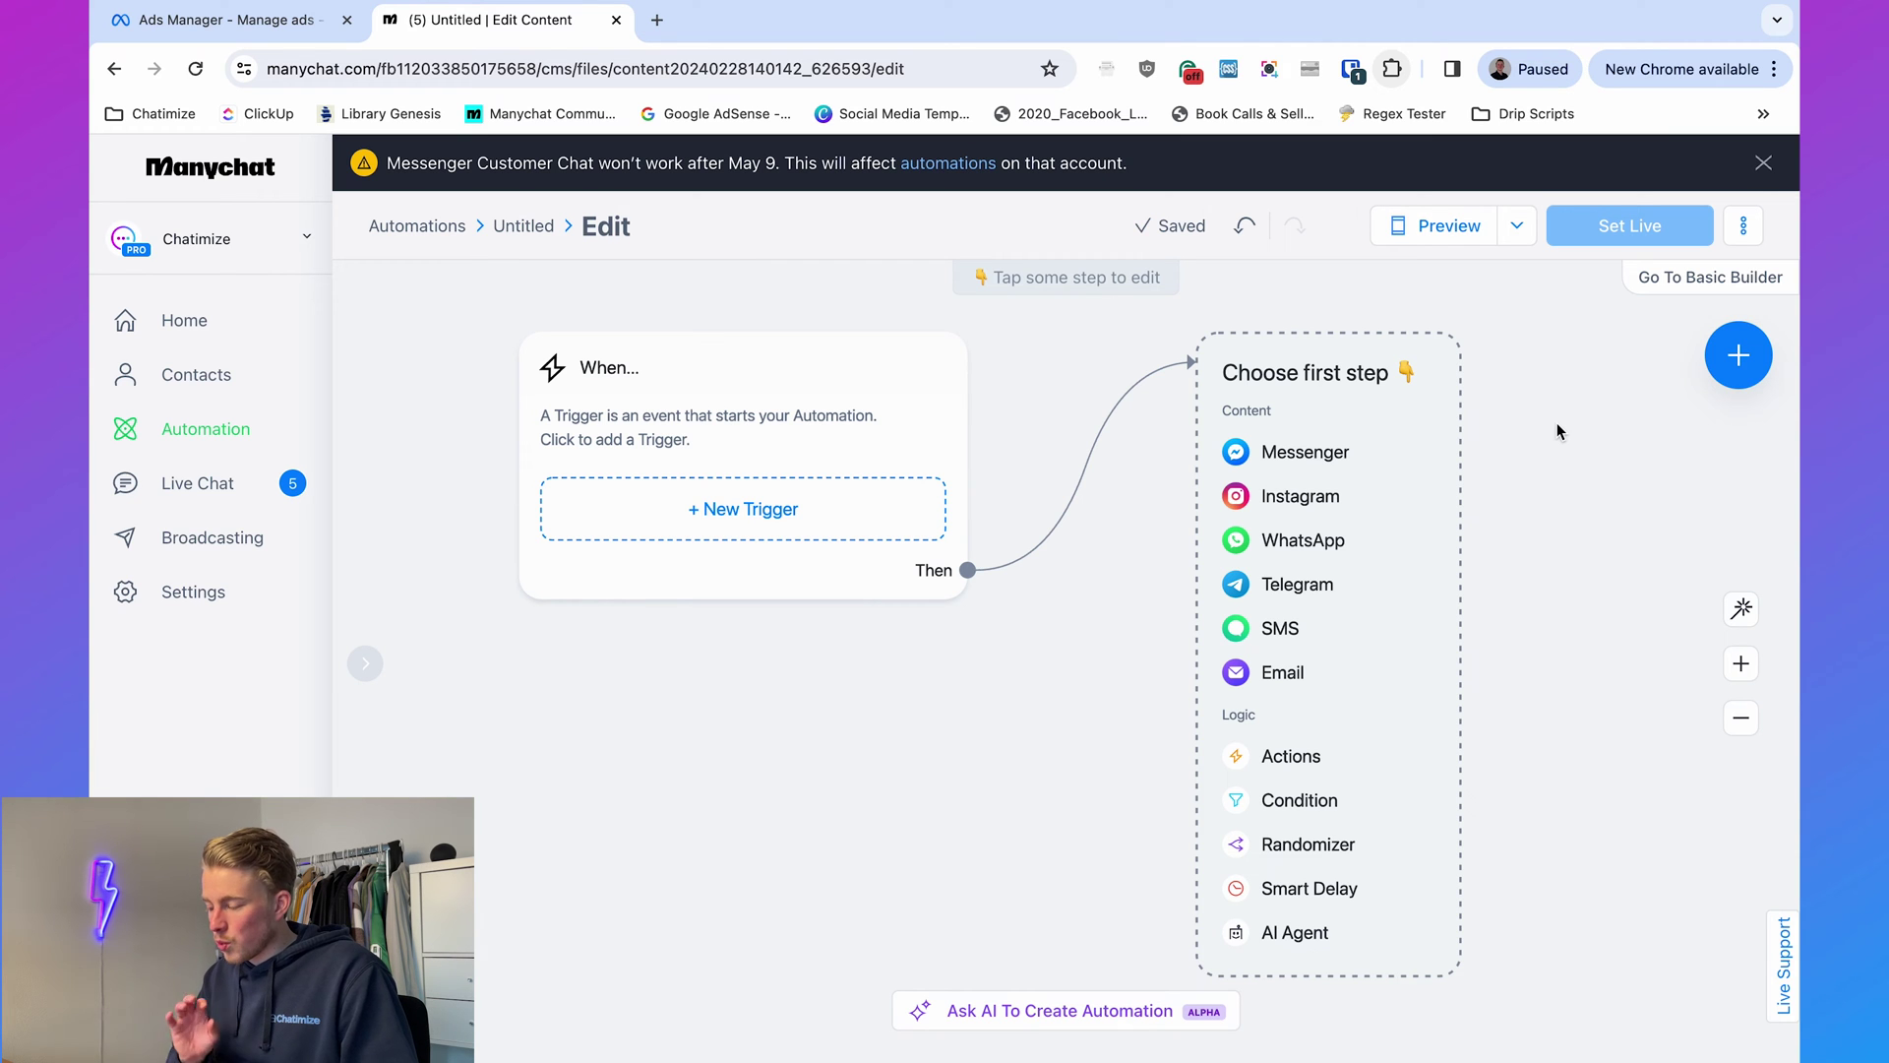
{"action": "left_click", "coordinate": [1745, 238]}
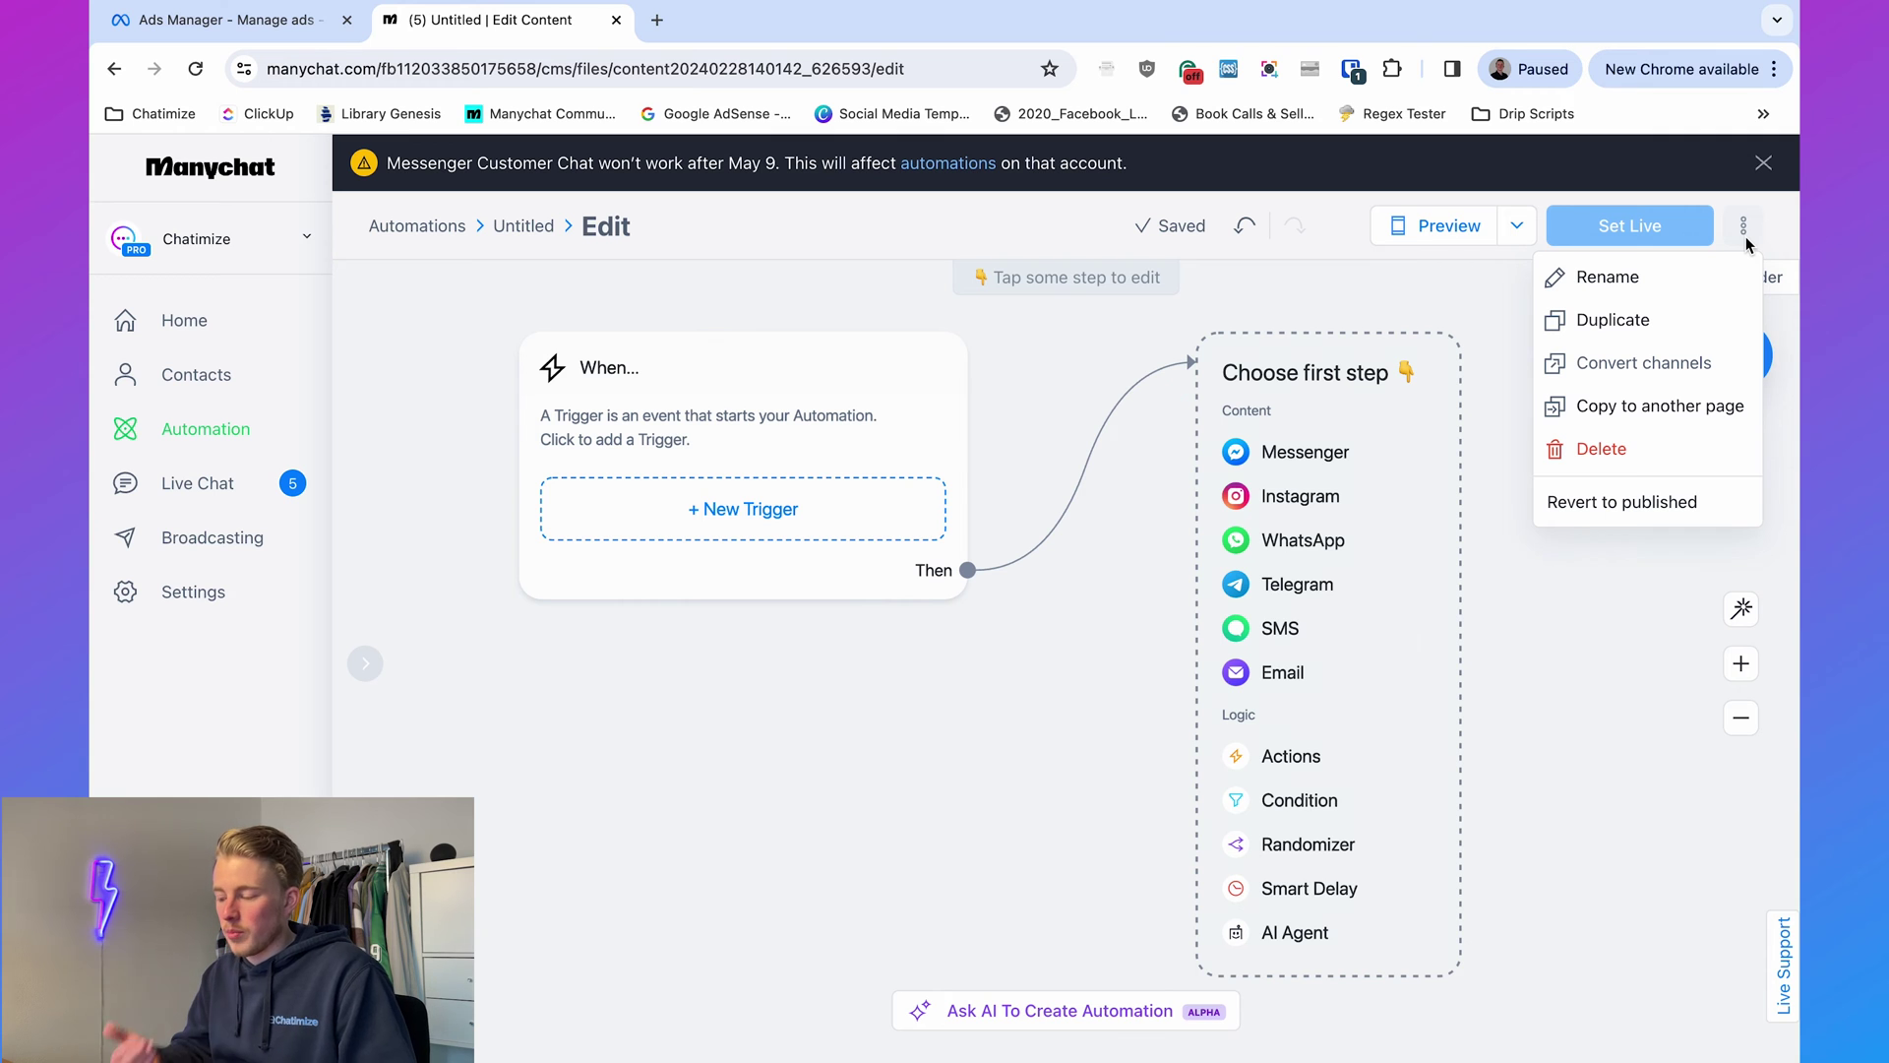
{"action": "left_click", "coordinate": [1692, 277]}
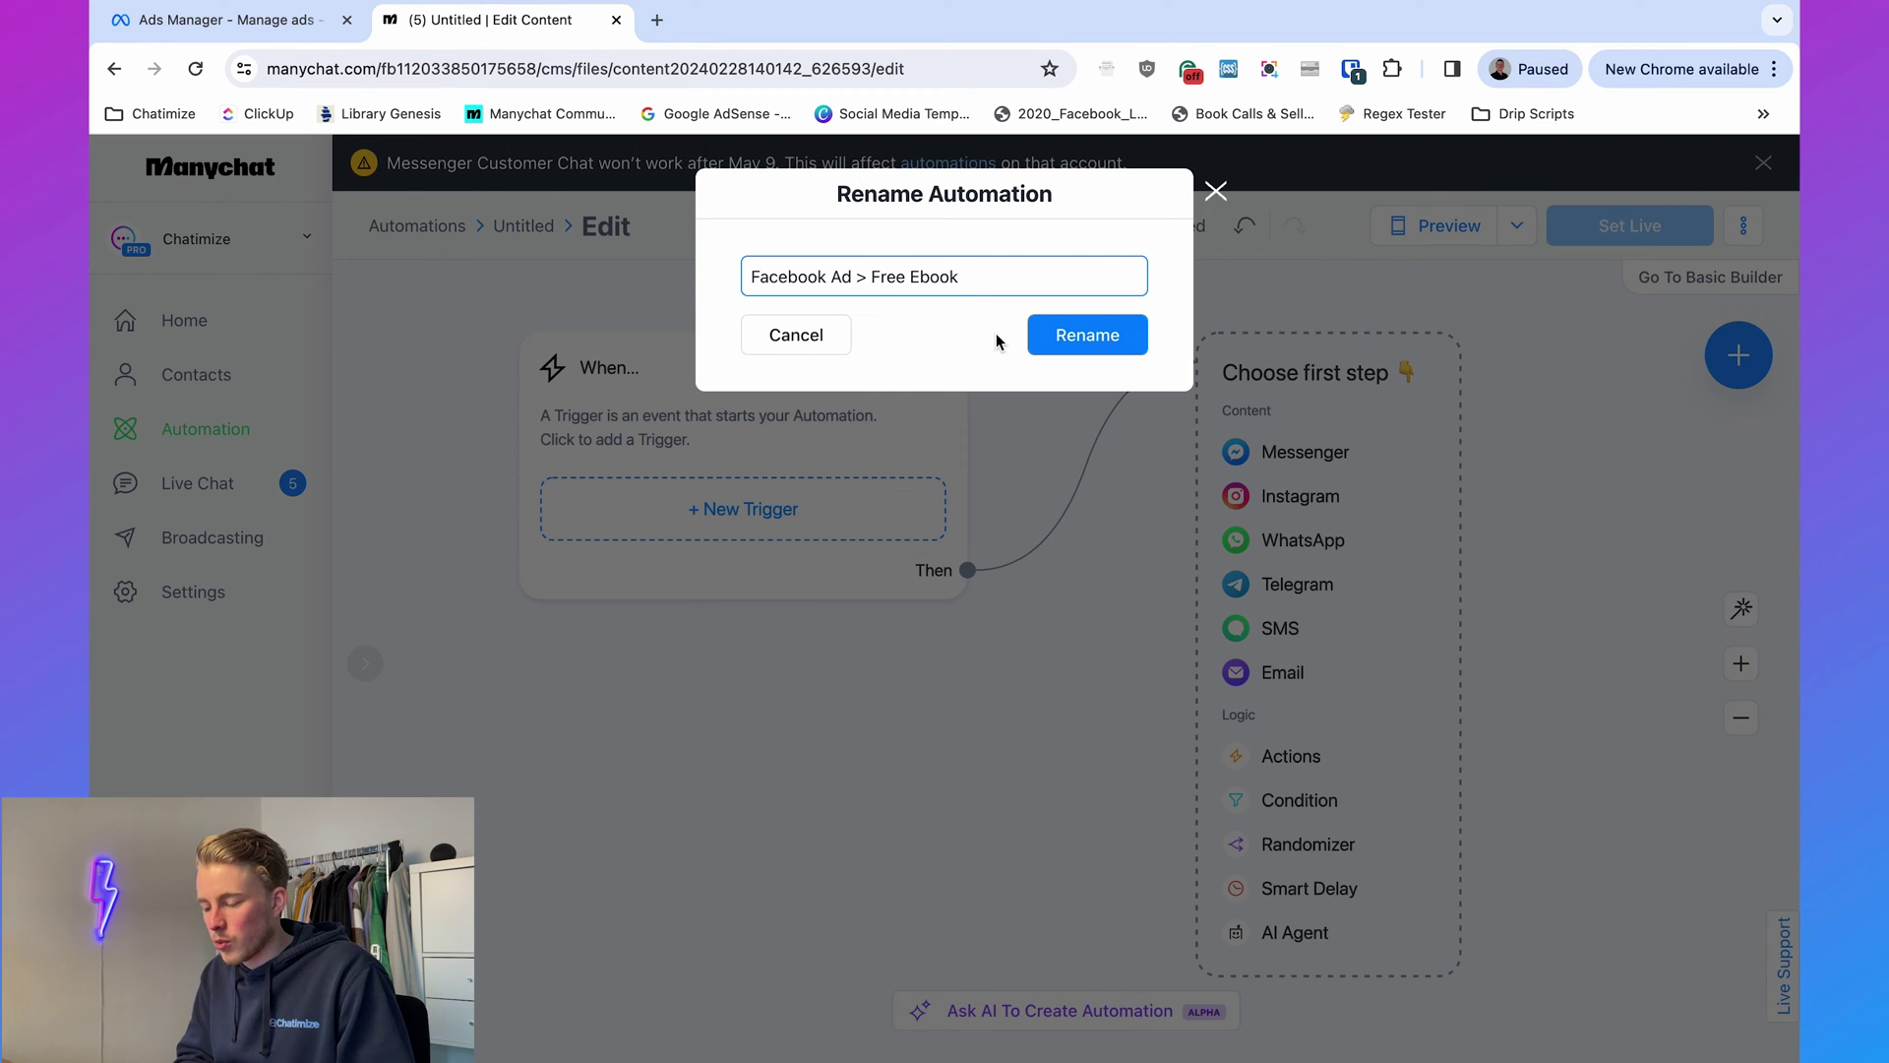
{"action": "left_click", "coordinate": [1088, 336]}
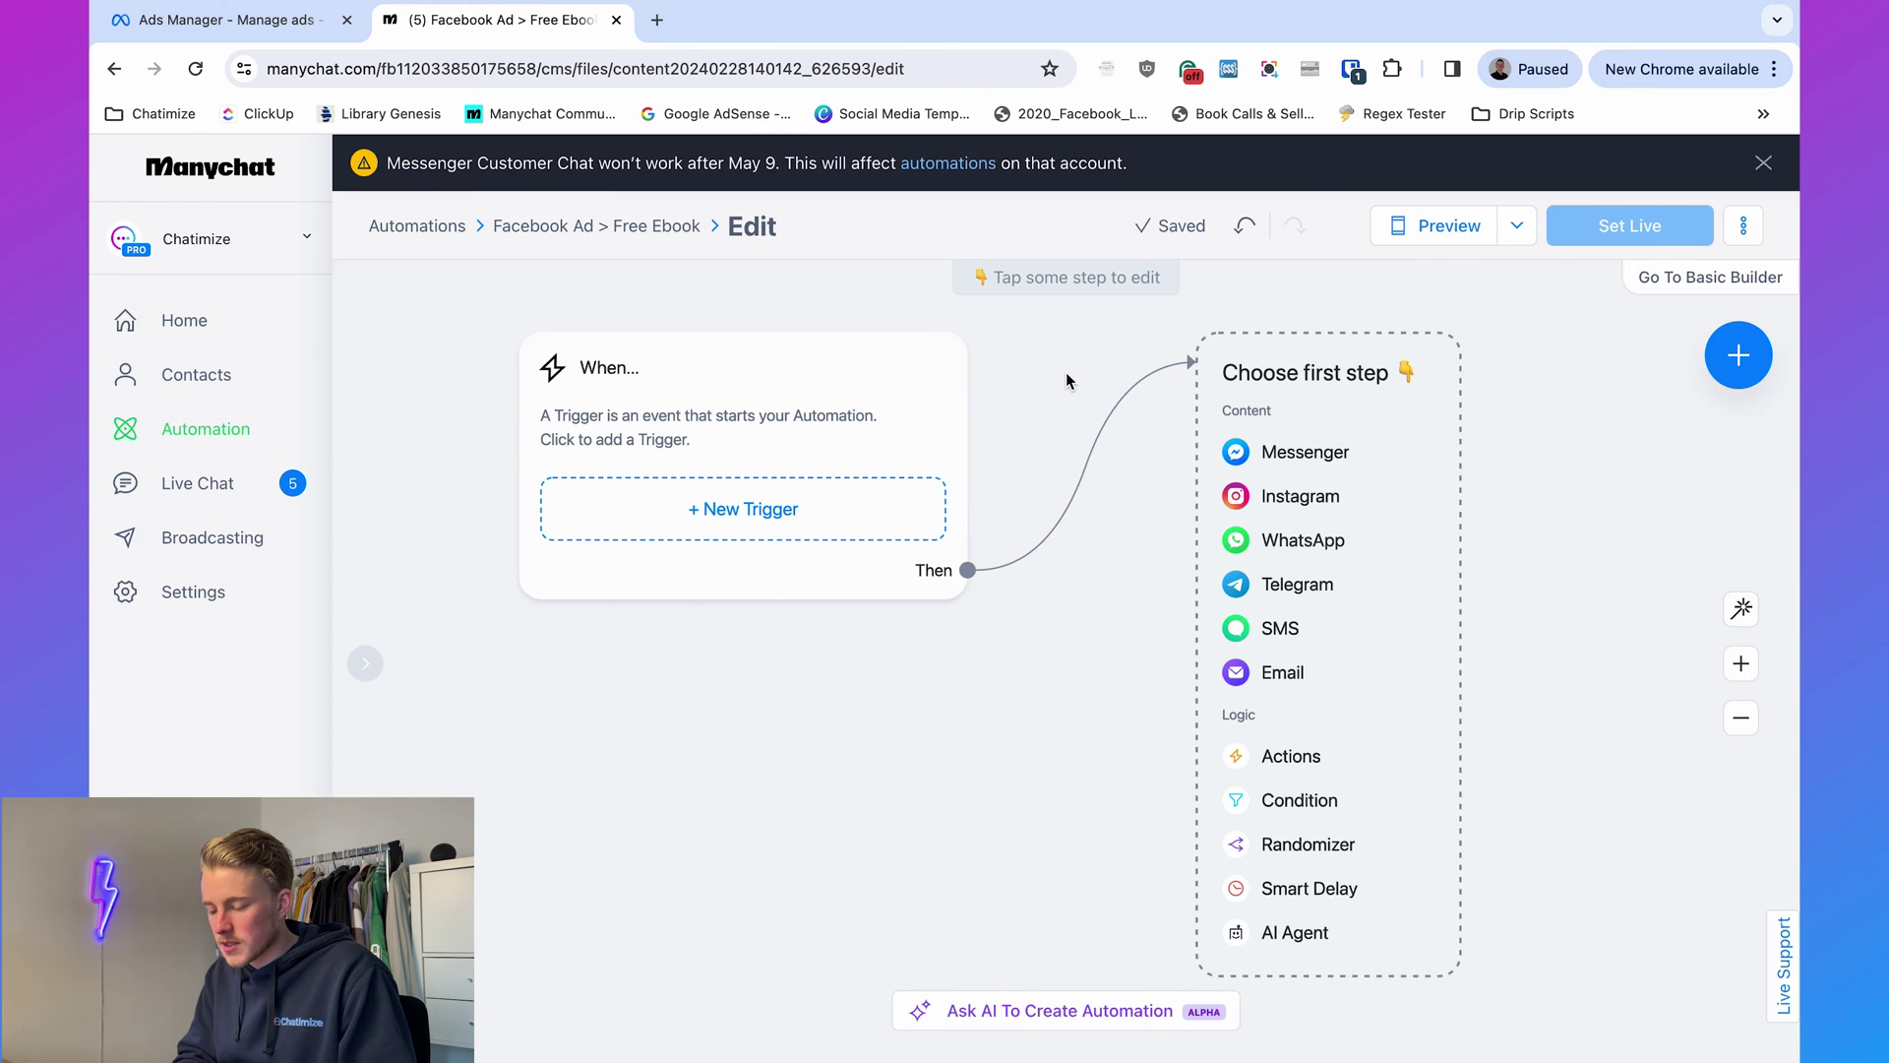
Add and save a 'User clicks a Facebook Ad' trigger.
{"action": "left_click", "coordinate": [830, 527]}
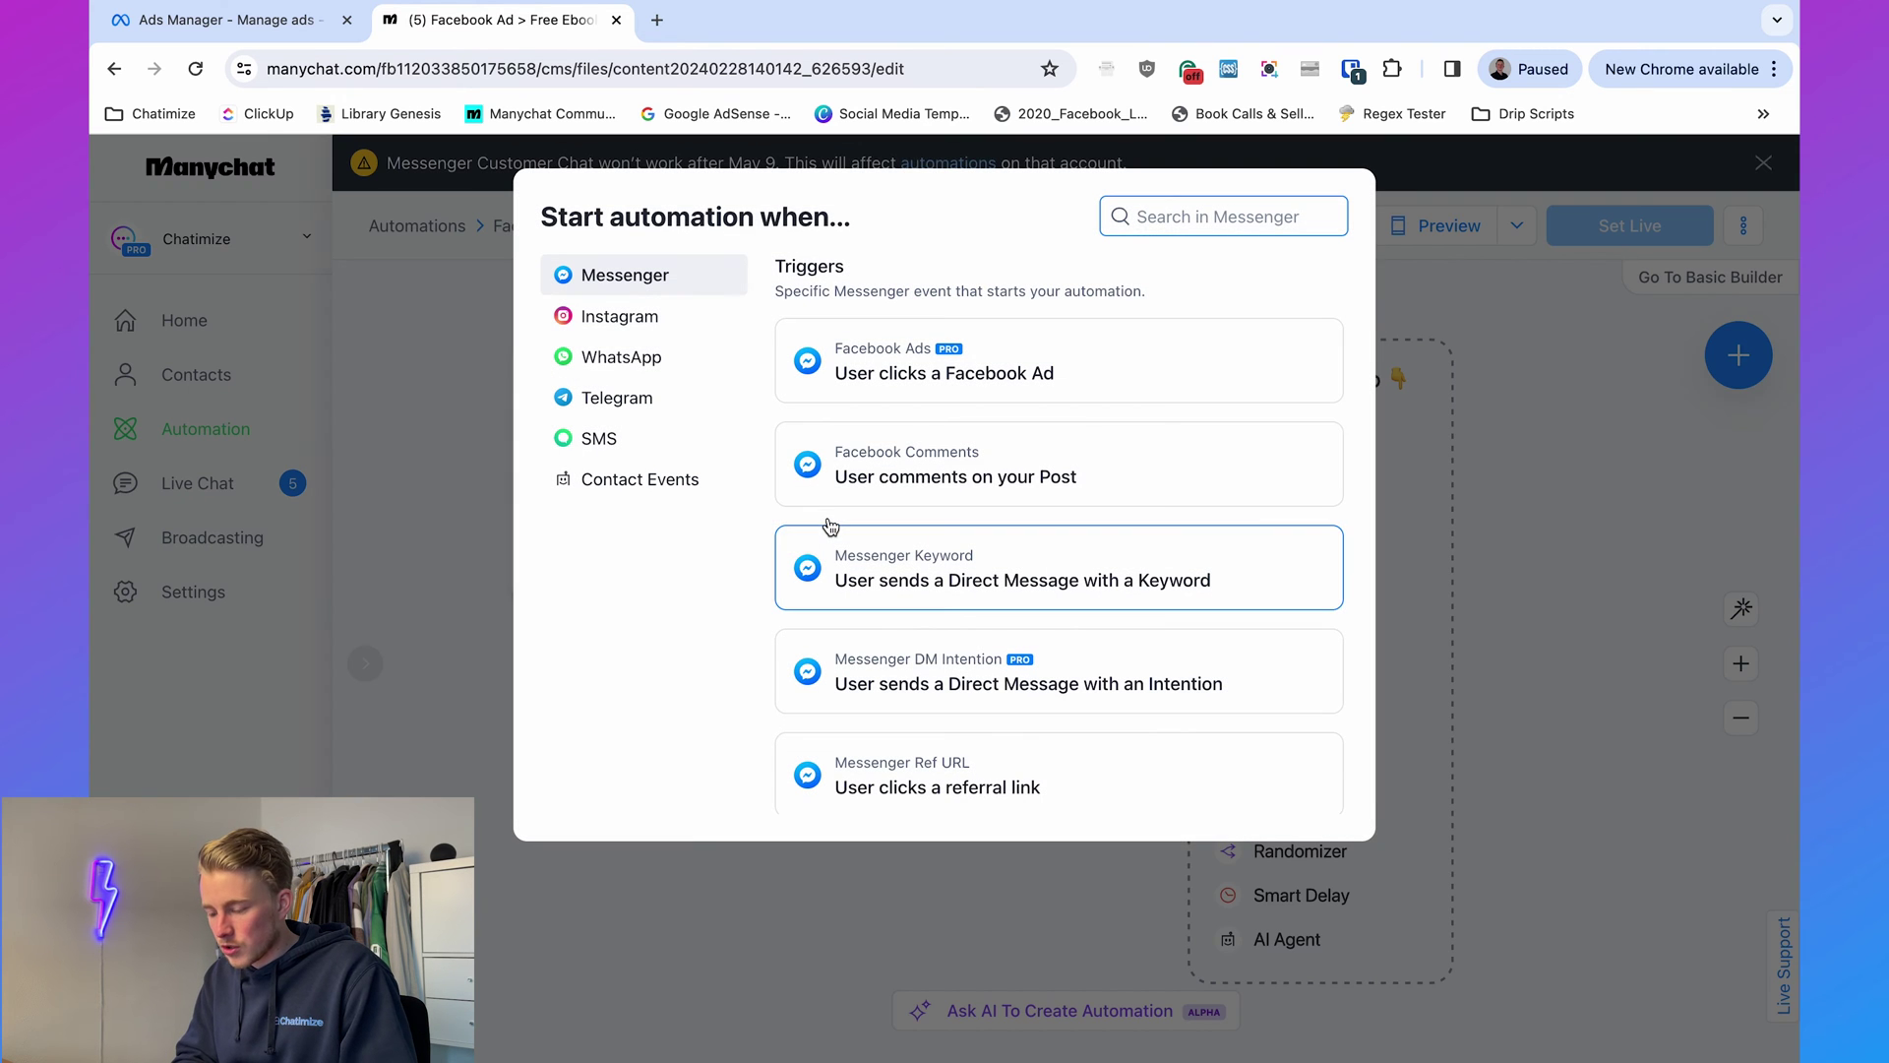
{"action": "left_click", "coordinate": [1050, 359]}
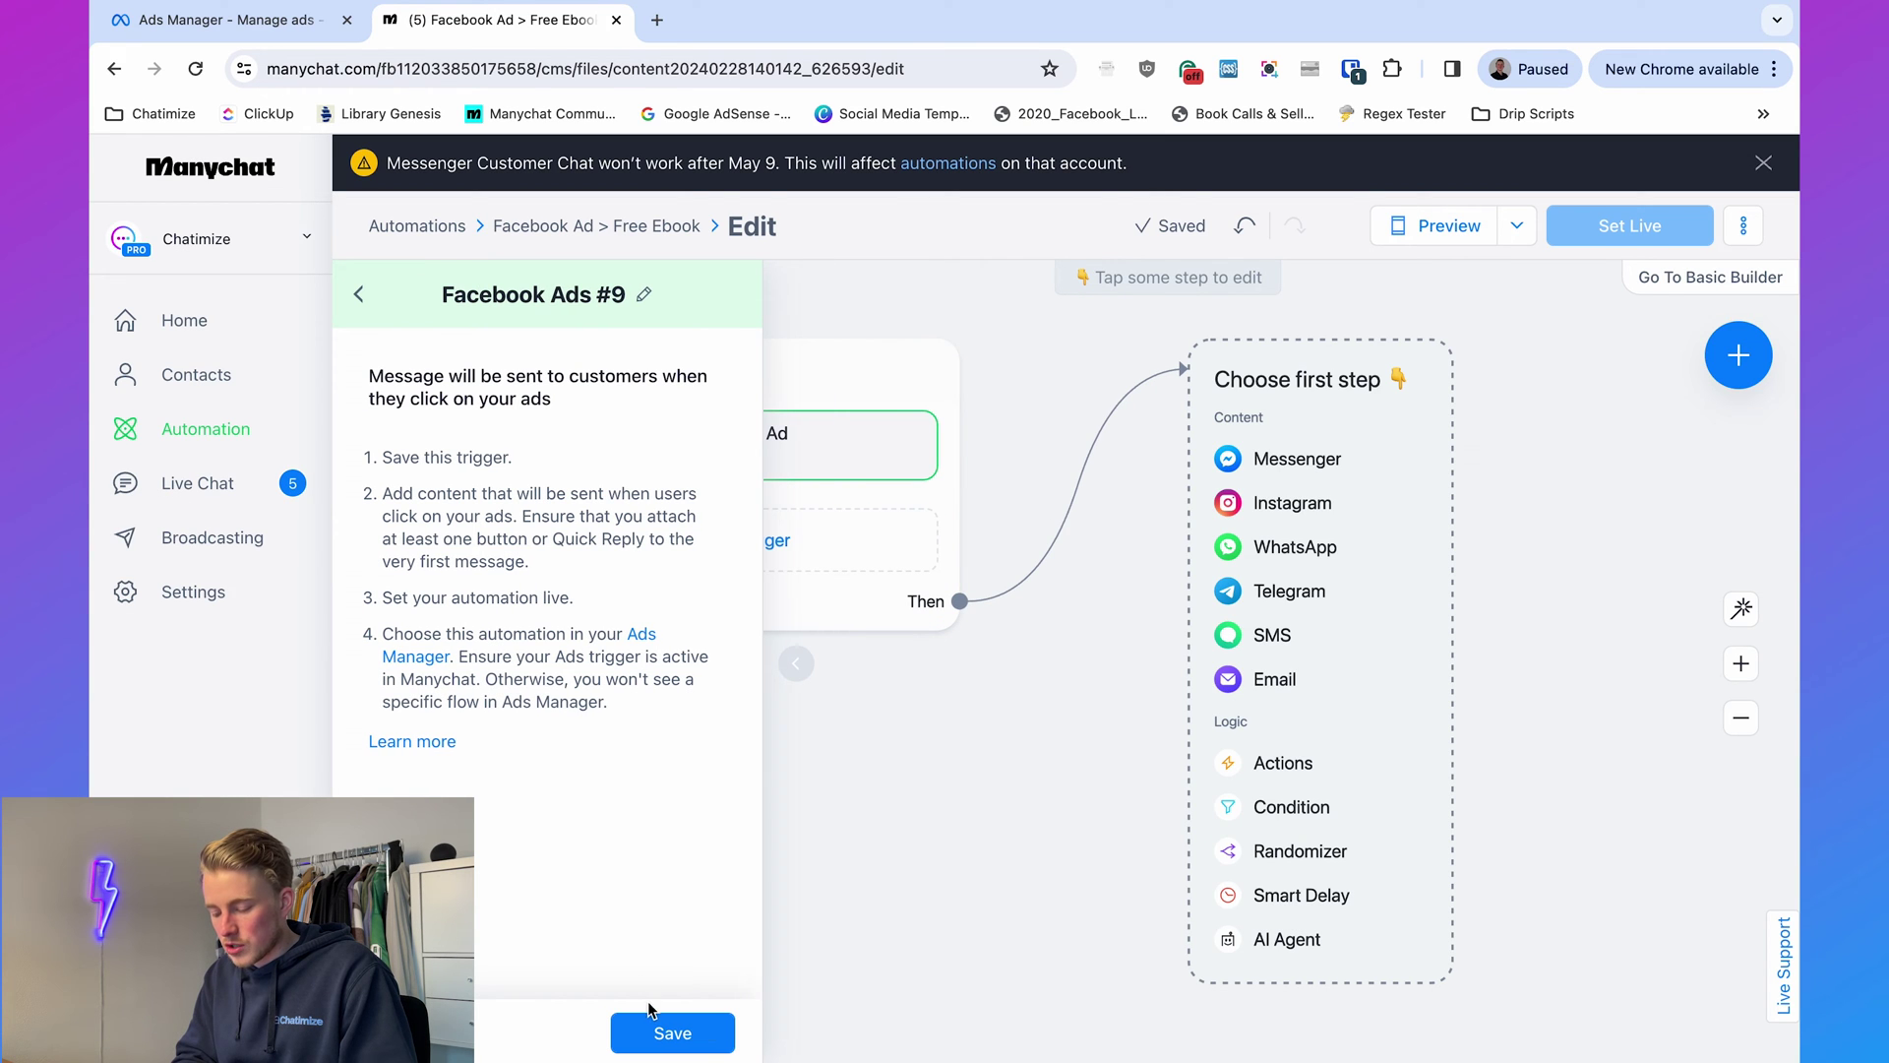
{"action": "left_click", "coordinate": [653, 1033]}
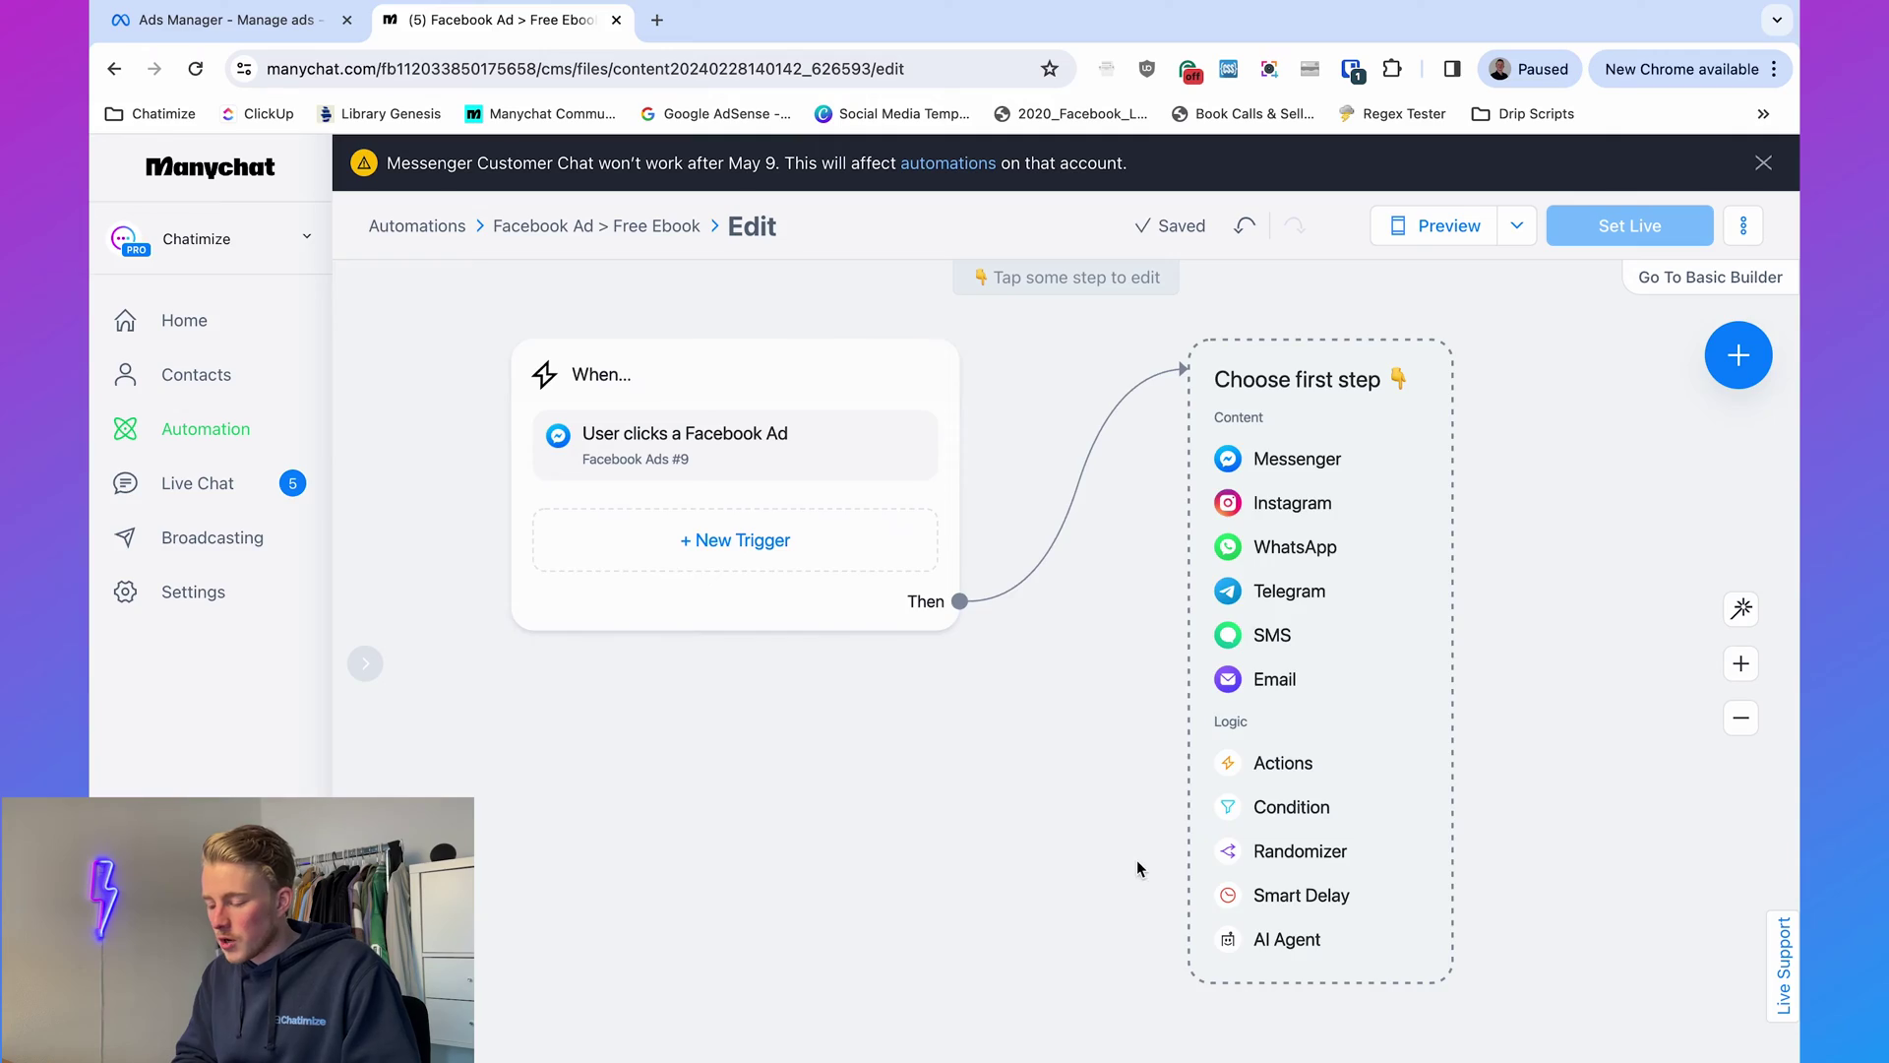
Add a Messenger first step with the pasted free guide offer and a '✅ YES, send it over!' button.
{"action": "scroll", "coordinate": [1014, 849], "scroll_direction": "right", "scroll_amount": 3}
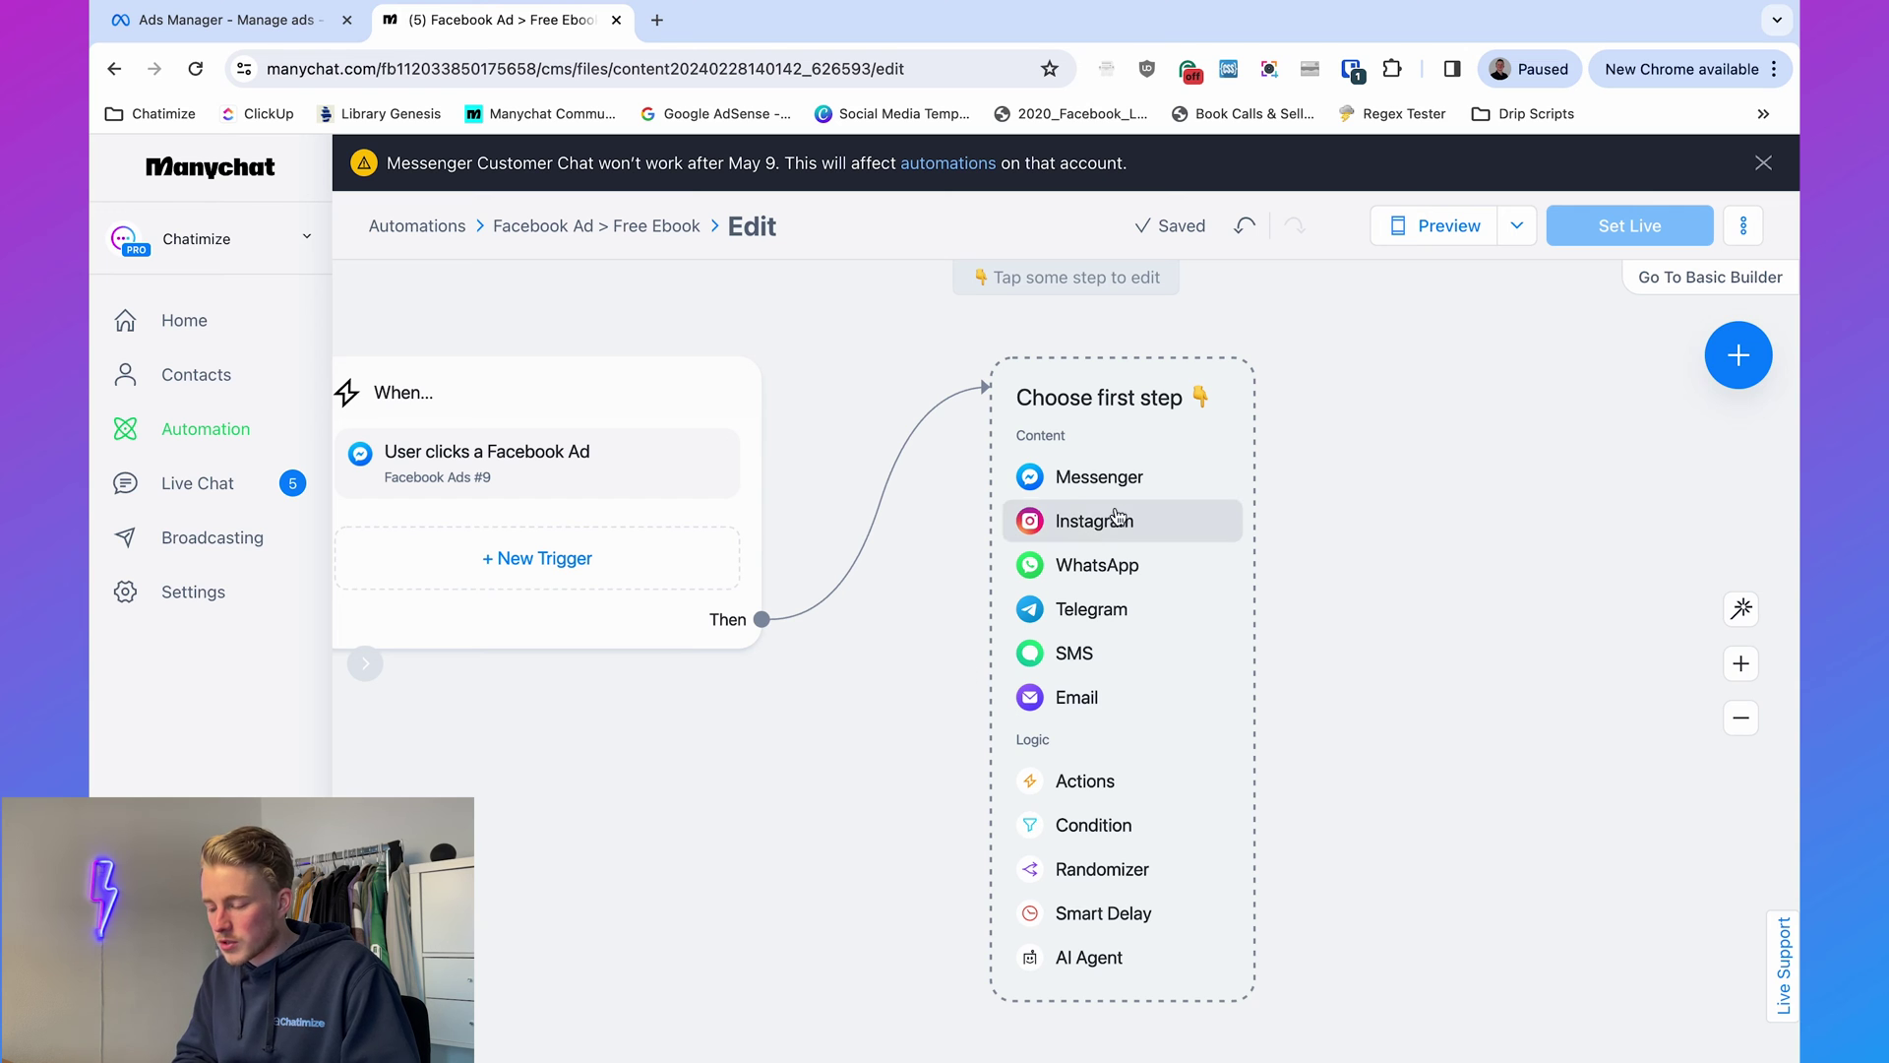
{"action": "left_click", "coordinate": [1082, 484]}
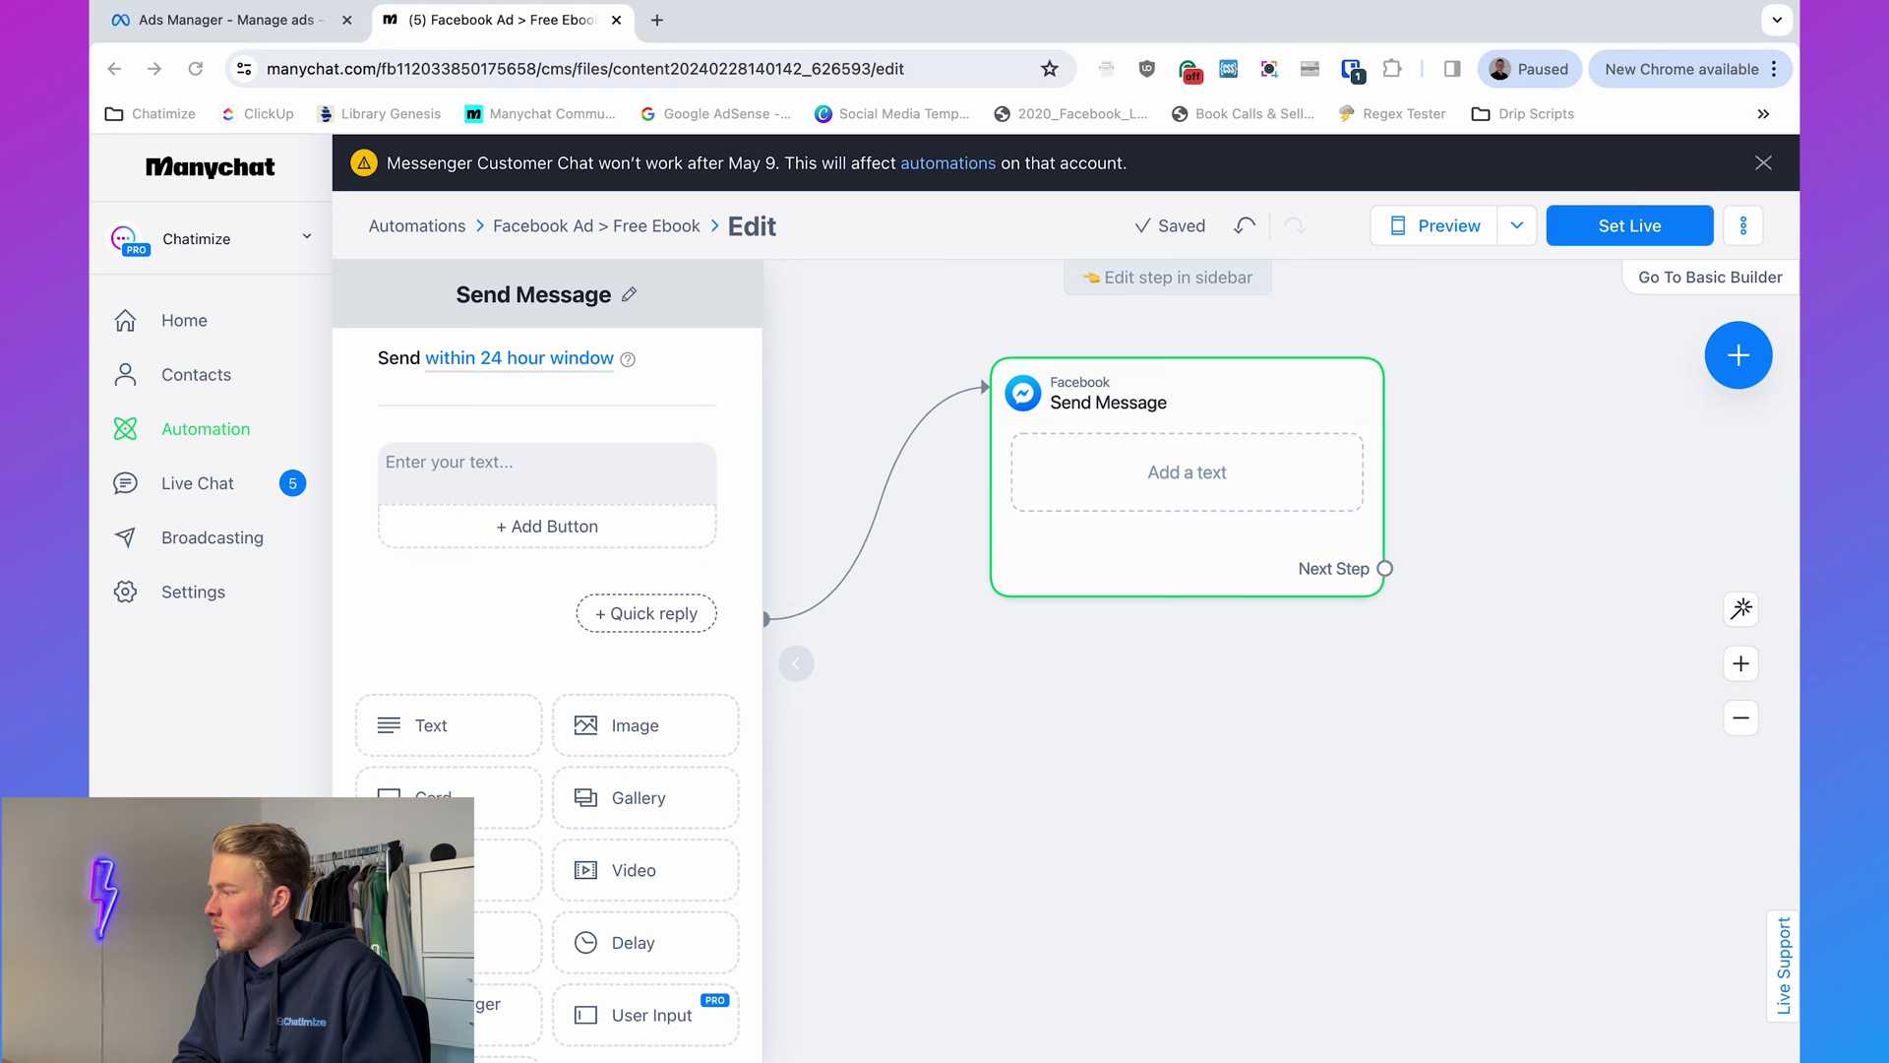
{"action": "left_click", "coordinate": [547, 467]}
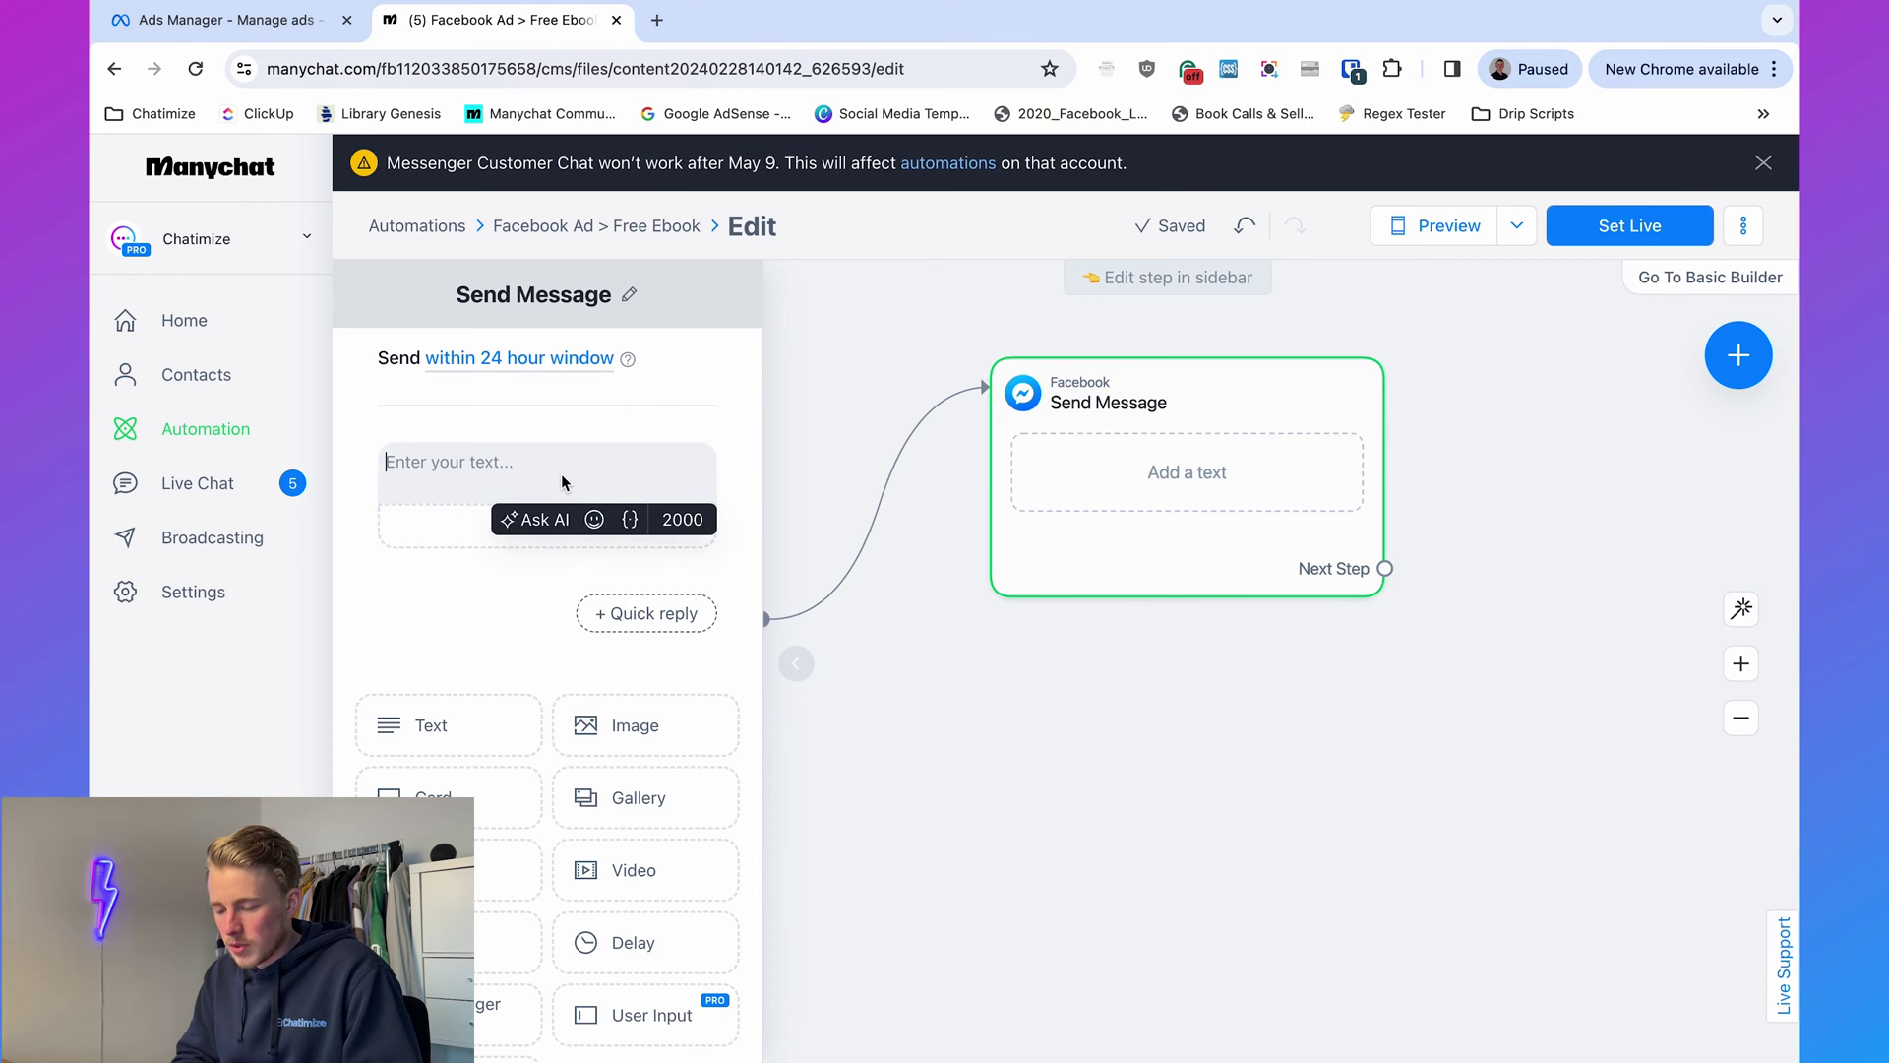
{"action": "type", "text": "Are you ready to sky-rocket your instagram engagement, generate more leads and increase your revenue? 🚀  Just click the button below and I'll send over my free guide \"How to Generate Leads & Customers on Instagram\" 💰"}
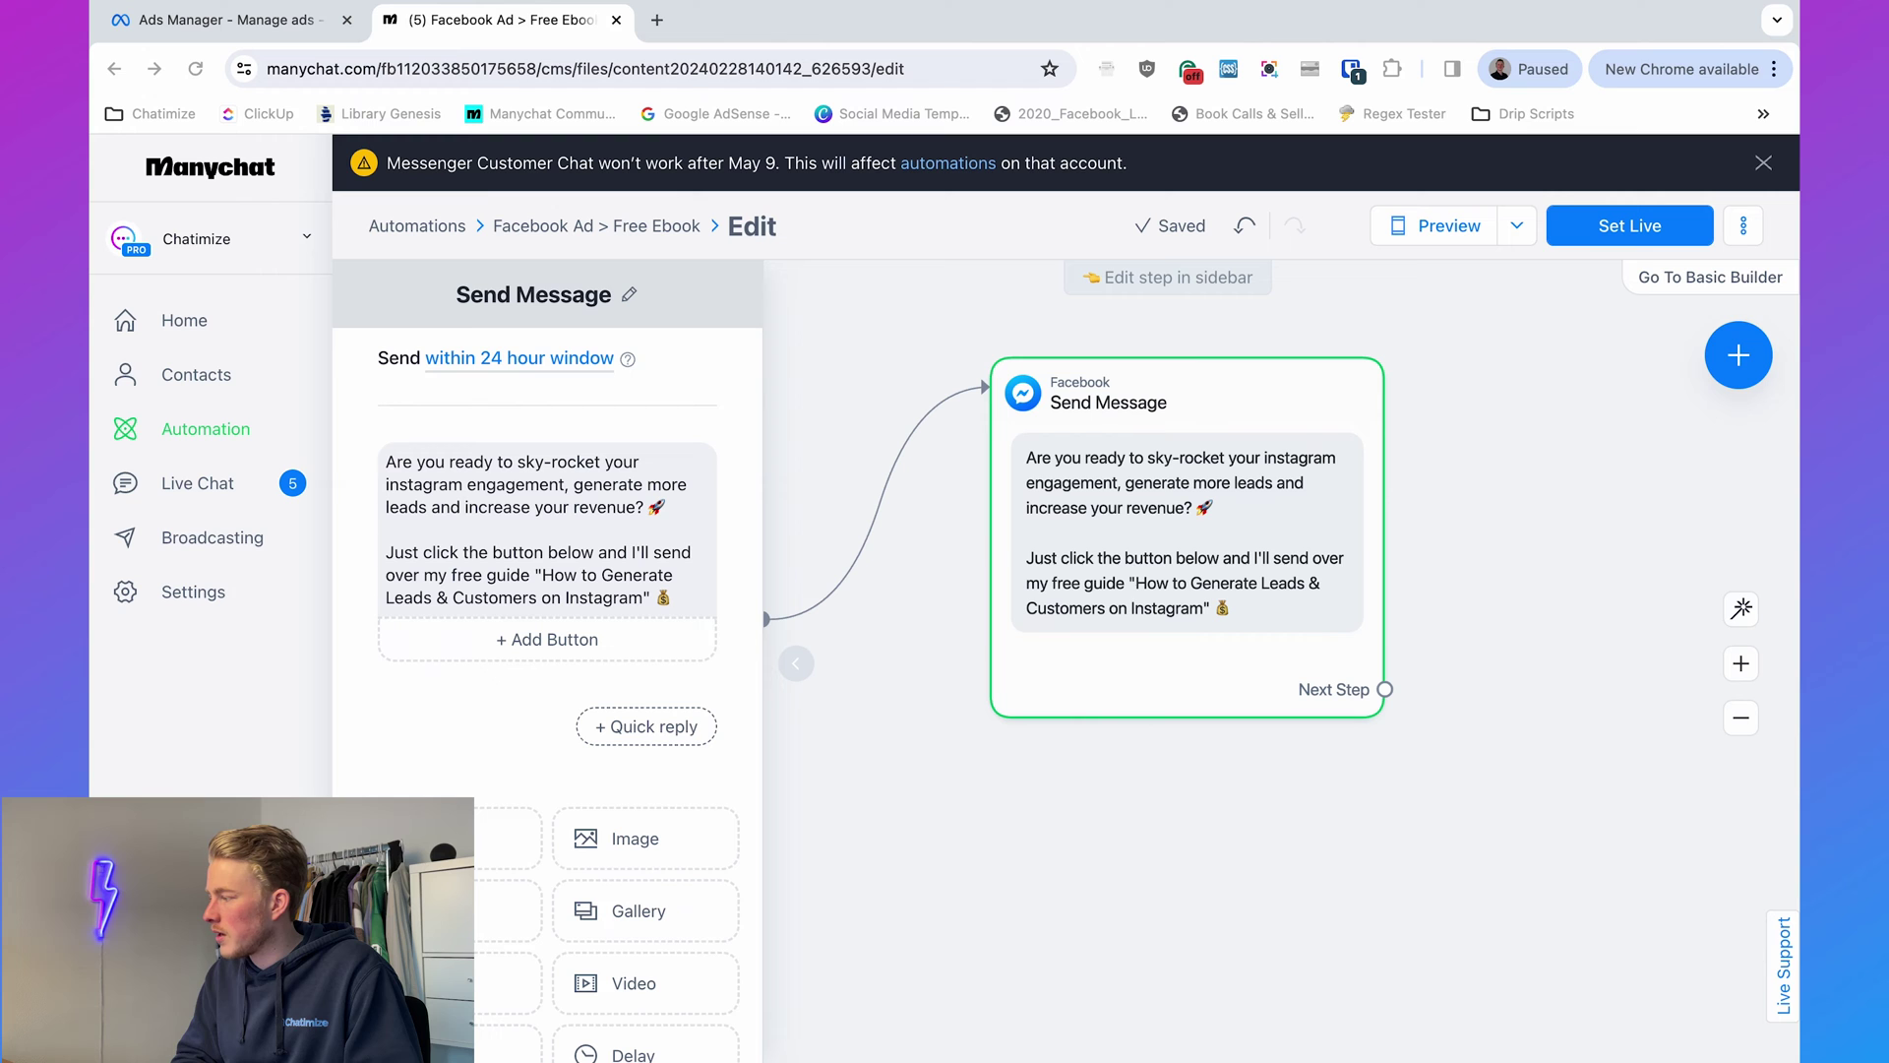
{"action": "left_click", "coordinate": [452, 658]}
{"action": "type", "text": "✅ YES, send it over!"}
{"action": "left_click", "coordinate": [998, 1024]}
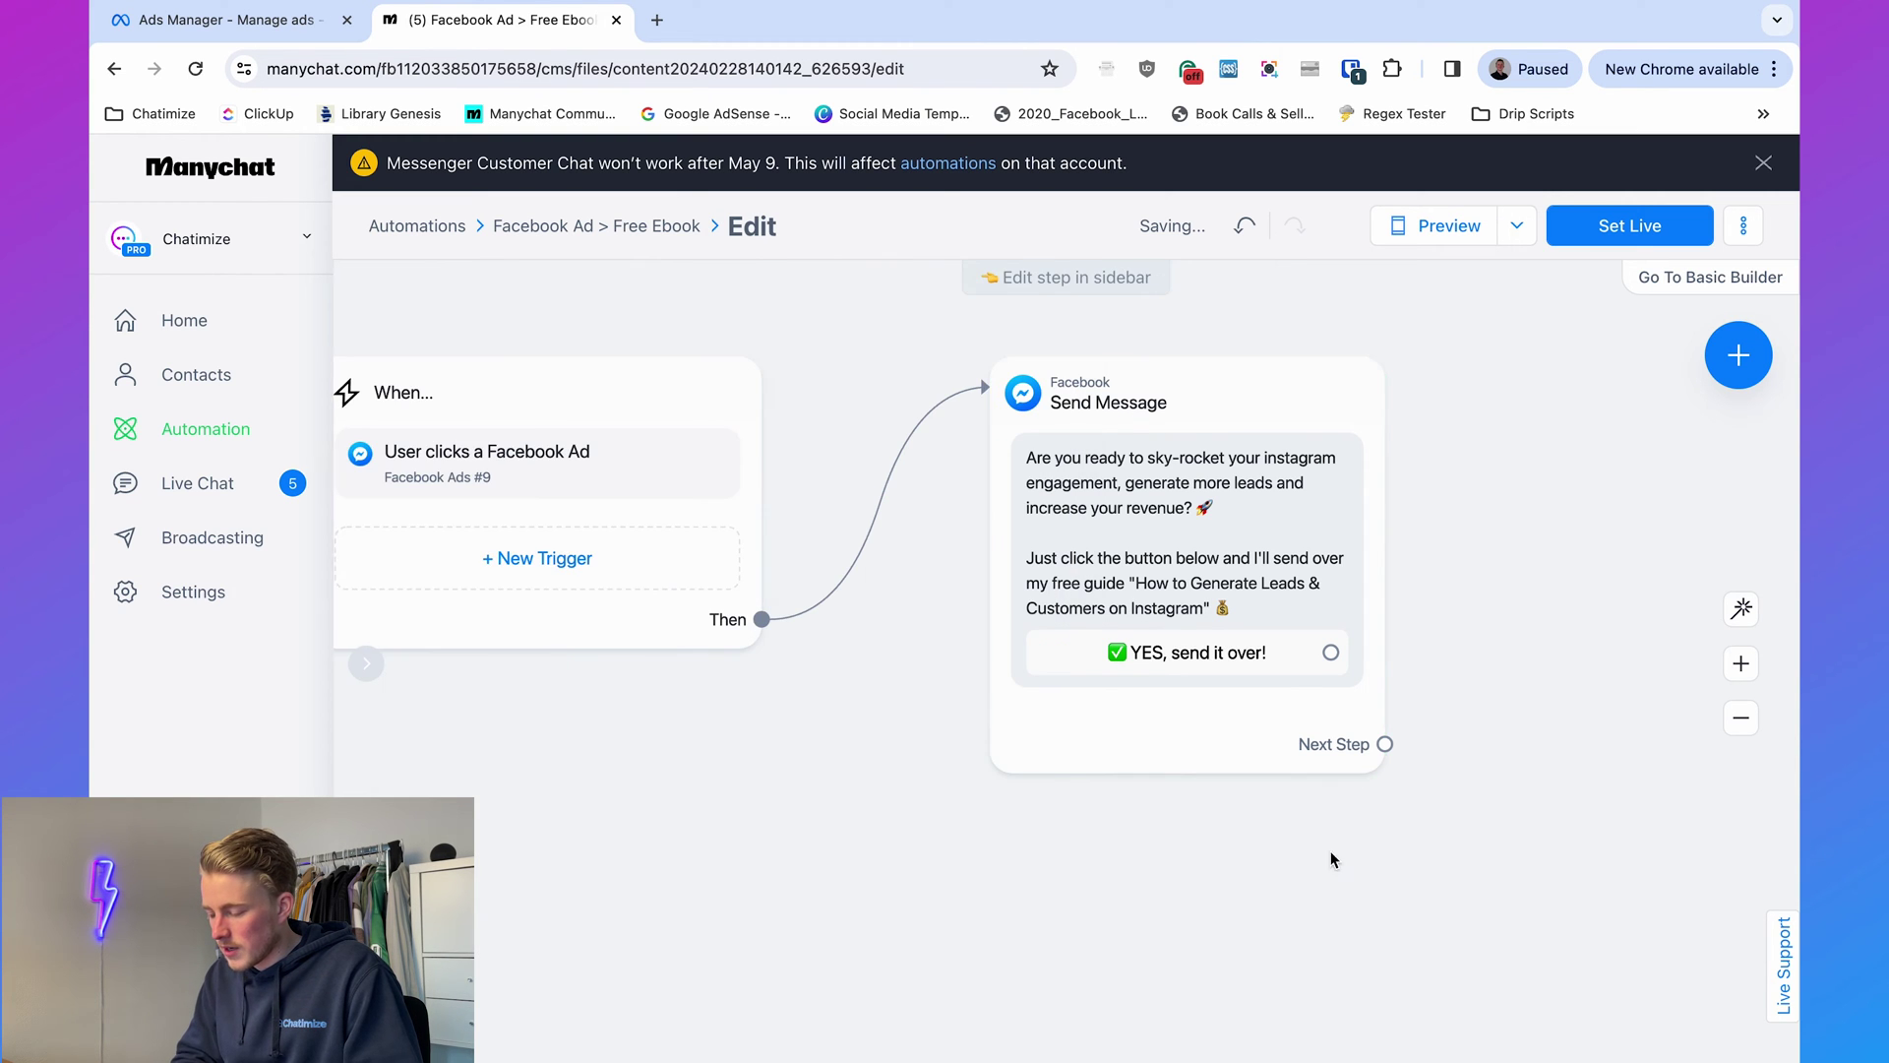
{"action": "left_click", "coordinate": [1330, 653]}
{"action": "left_click", "coordinate": [1527, 399]}
{"action": "left_click", "coordinate": [1475, 404]}
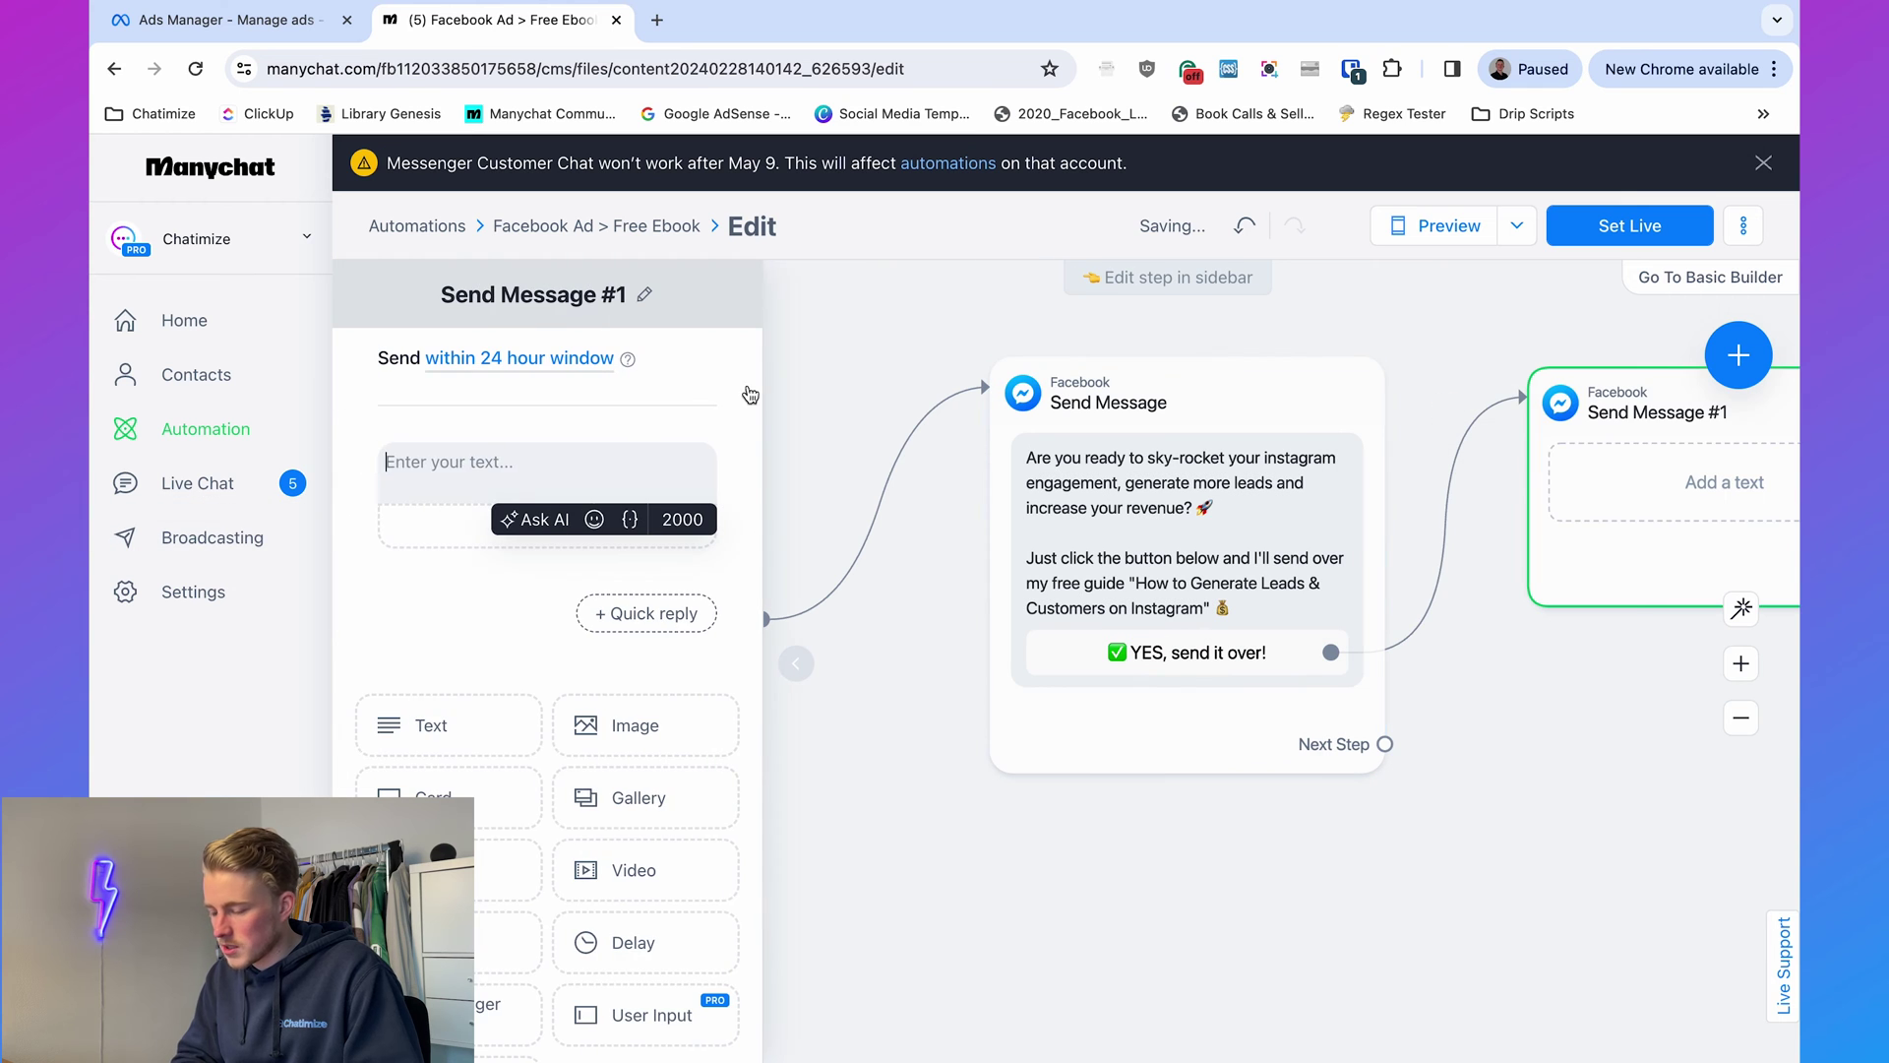
{"action": "type", "text": "Free guide: https://chatimize.com"}
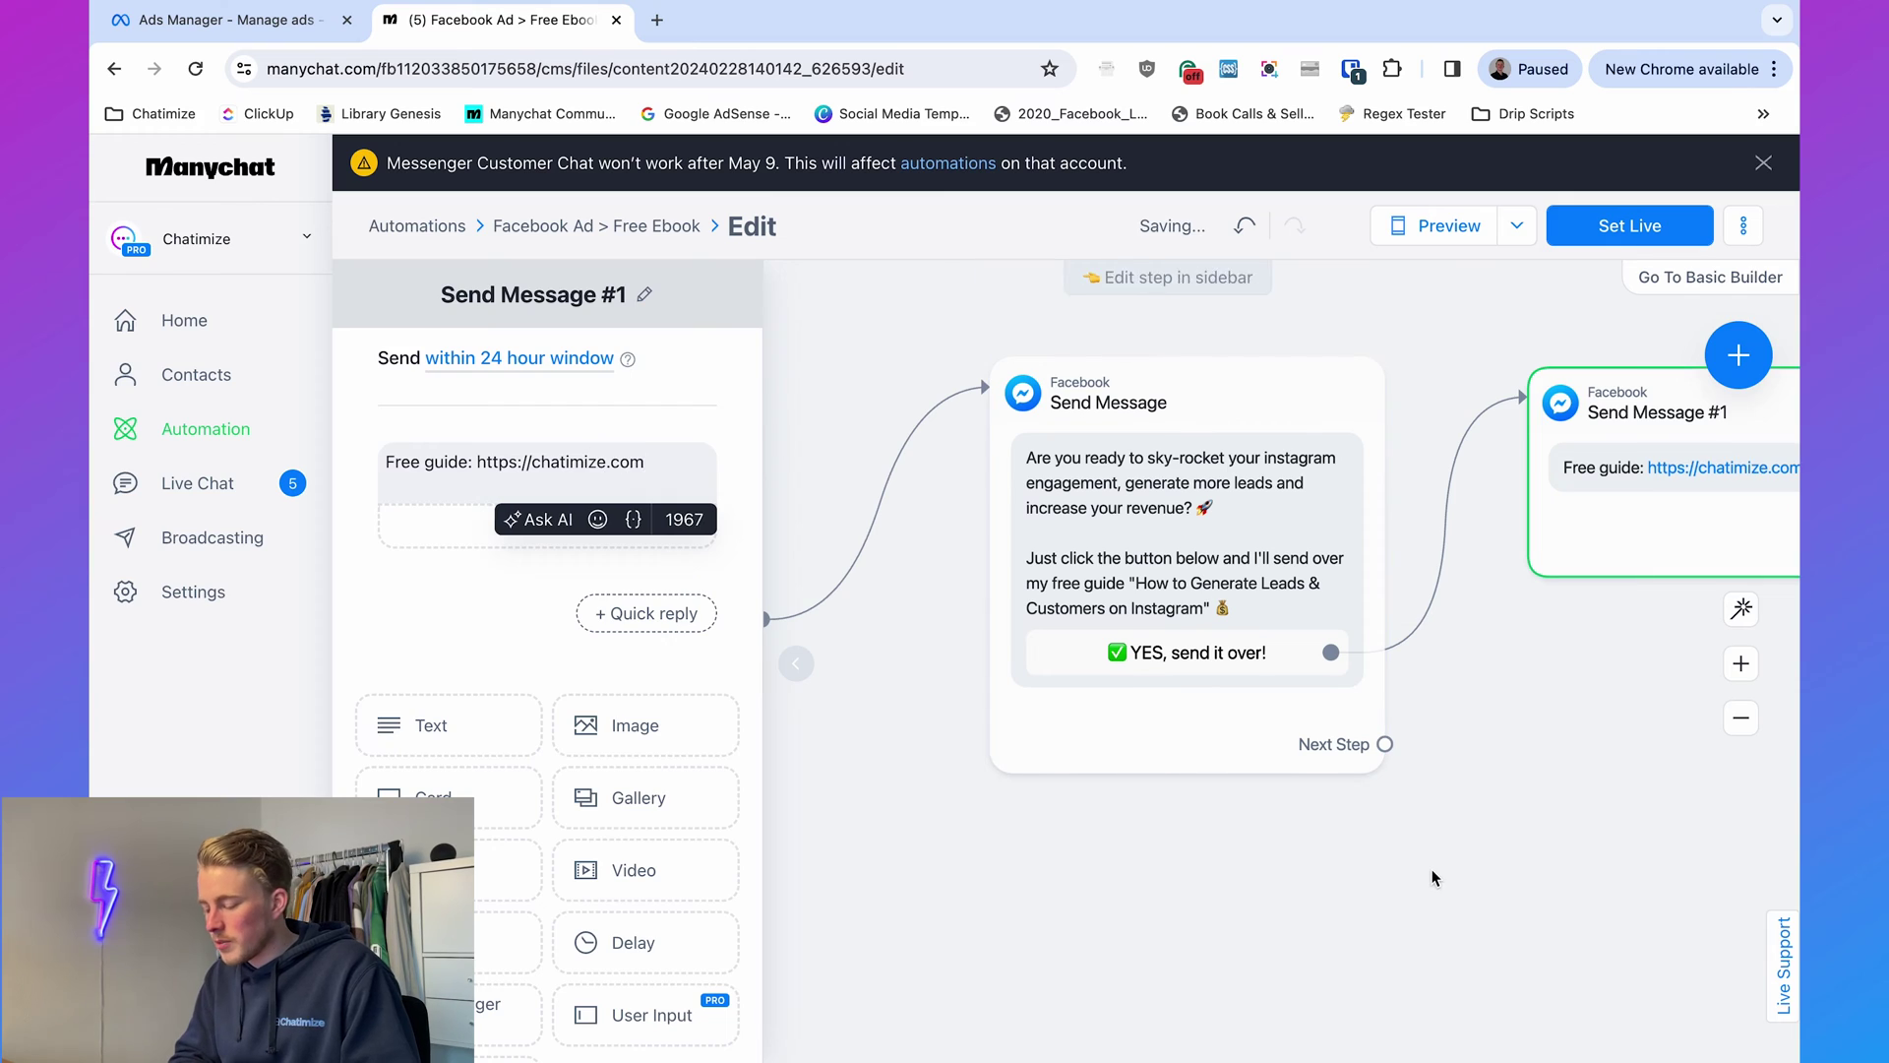
Set the Manychat automation live and return to the New Traffic Ad editor.
{"action": "left_click", "coordinate": [1431, 870]}
{"action": "left_click", "coordinate": [1618, 244]}
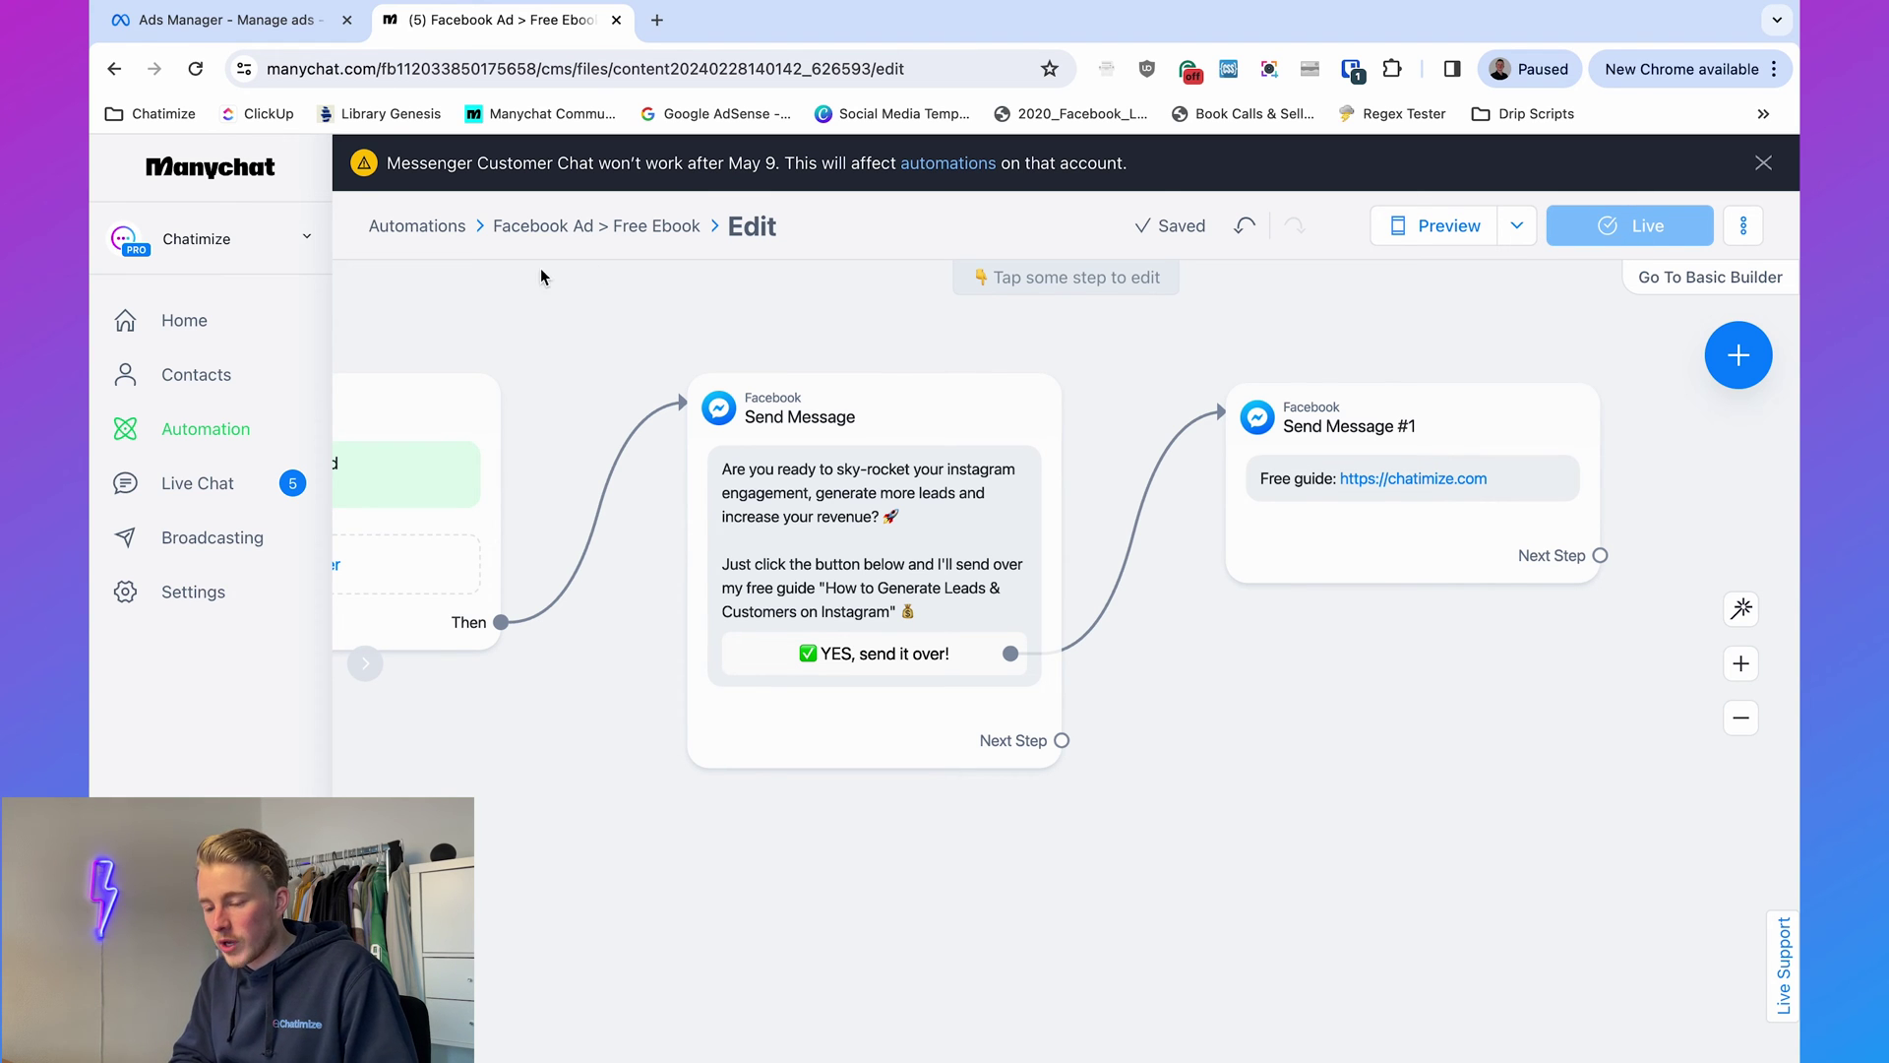
{"action": "left_click", "coordinate": [226, 29]}
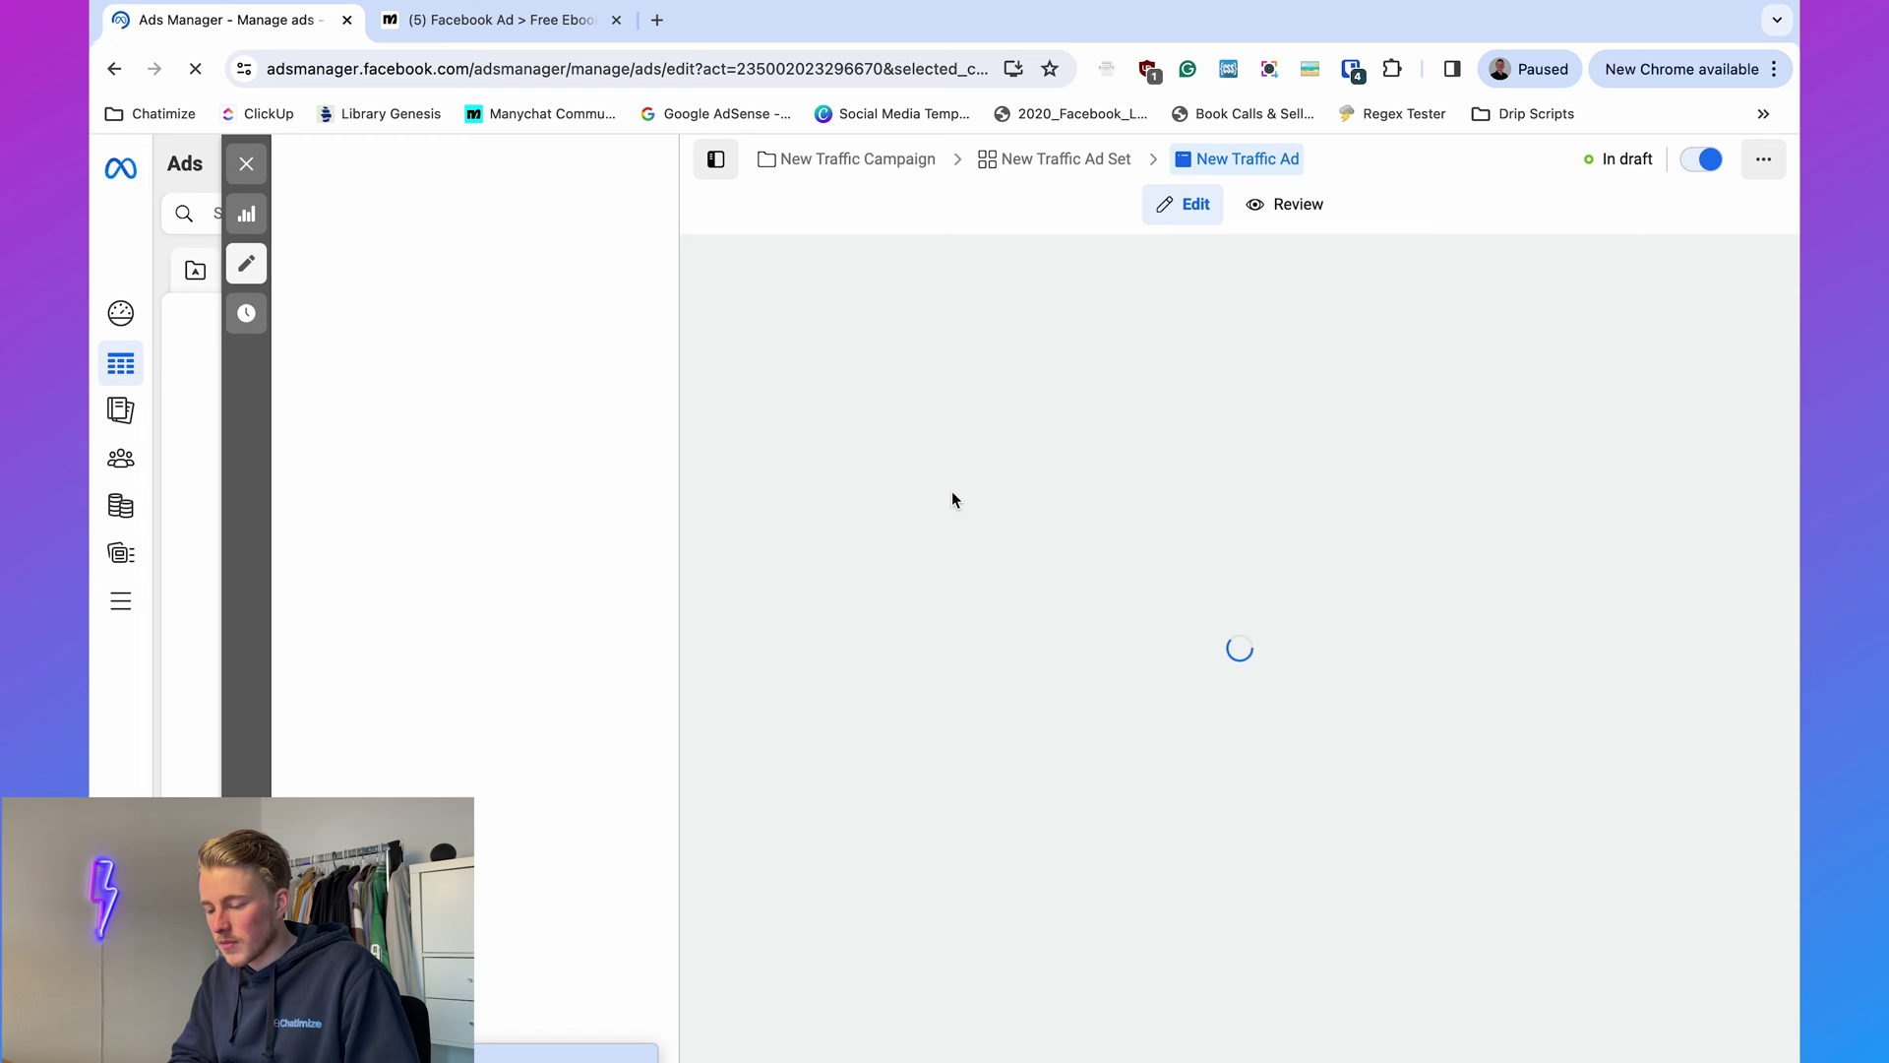
Switch the ad's message template to Partner app.
{"action": "scroll", "coordinate": [953, 499], "scroll_direction": "down", "scroll_amount": 10}
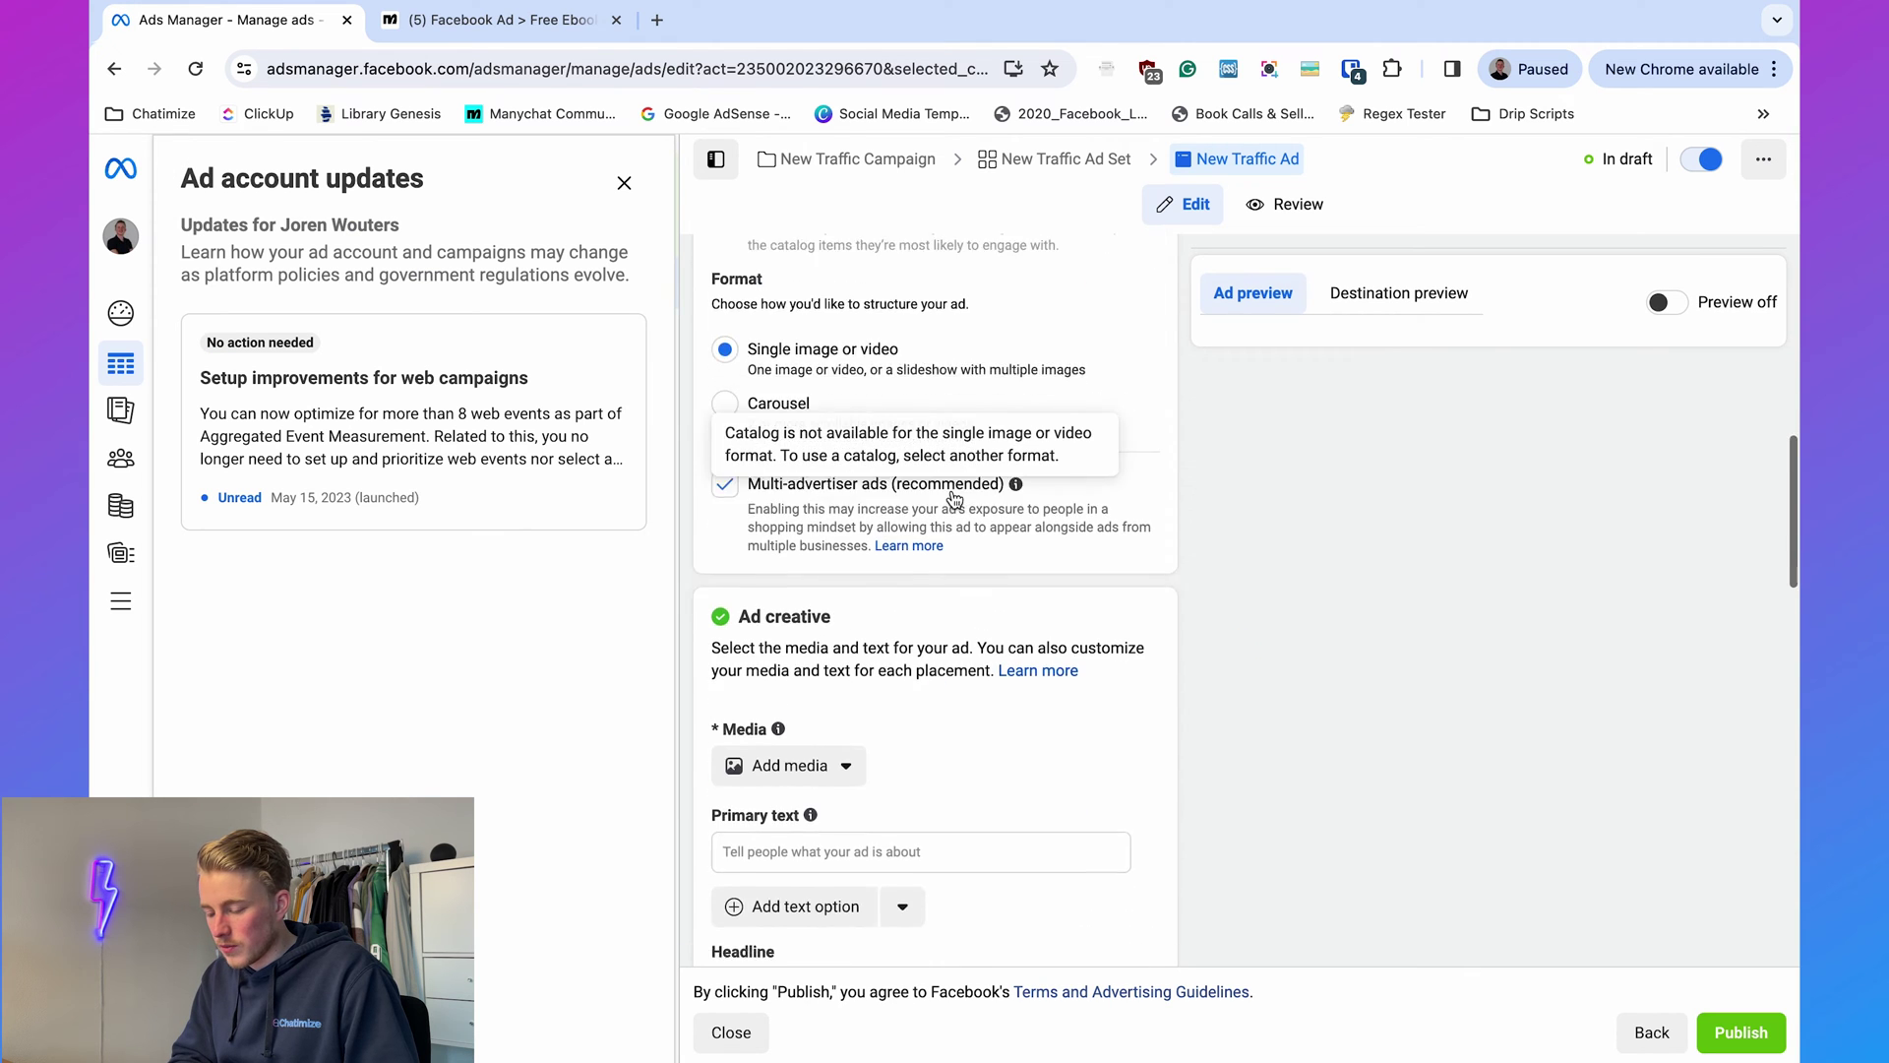
{"action": "scroll", "coordinate": [953, 488], "scroll_direction": "down", "scroll_amount": 7}
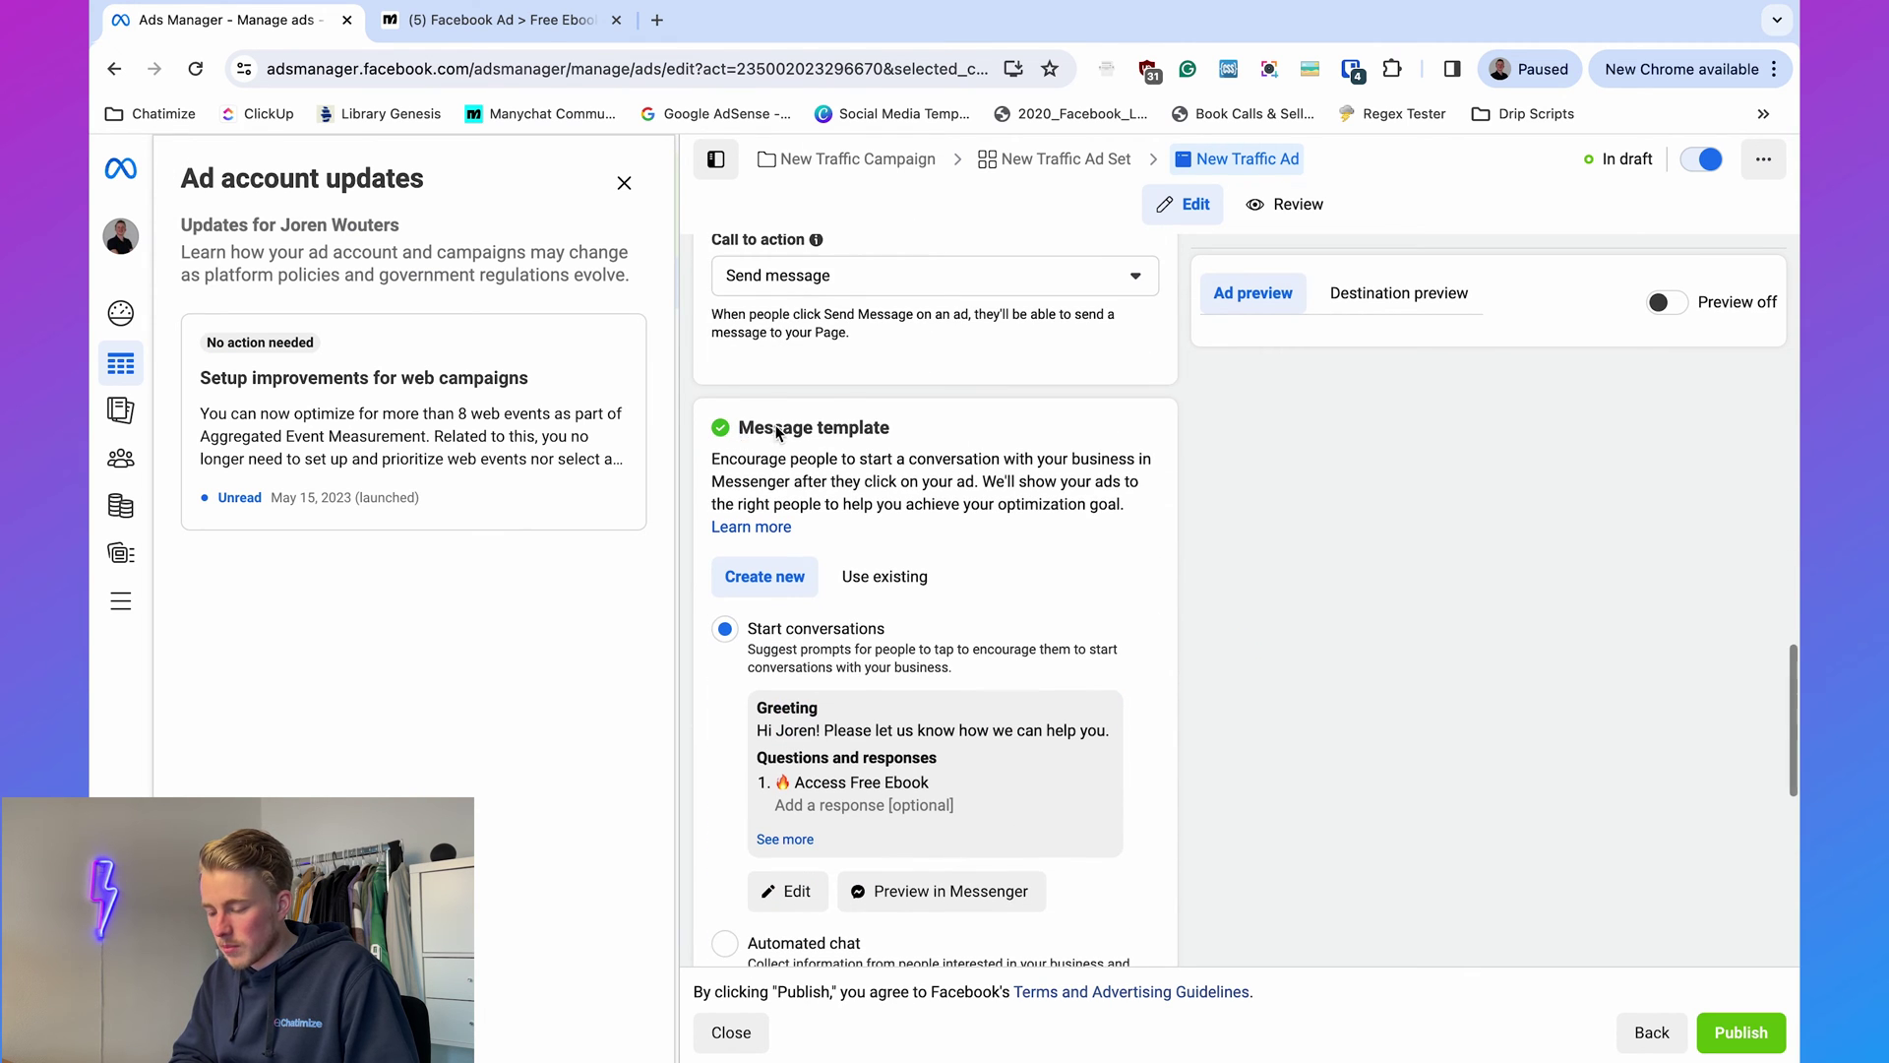
{"action": "scroll", "coordinate": [977, 430], "scroll_direction": "down", "scroll_amount": 4}
{"action": "left_click", "coordinate": [811, 799]}
{"action": "scroll", "coordinate": [811, 787], "scroll_direction": "down", "scroll_amount": 3}
{"action": "scroll", "coordinate": [811, 782], "scroll_direction": "down", "scroll_amount": 1}
{"action": "scroll", "coordinate": [817, 787], "scroll_direction": "up", "scroll_amount": 3}
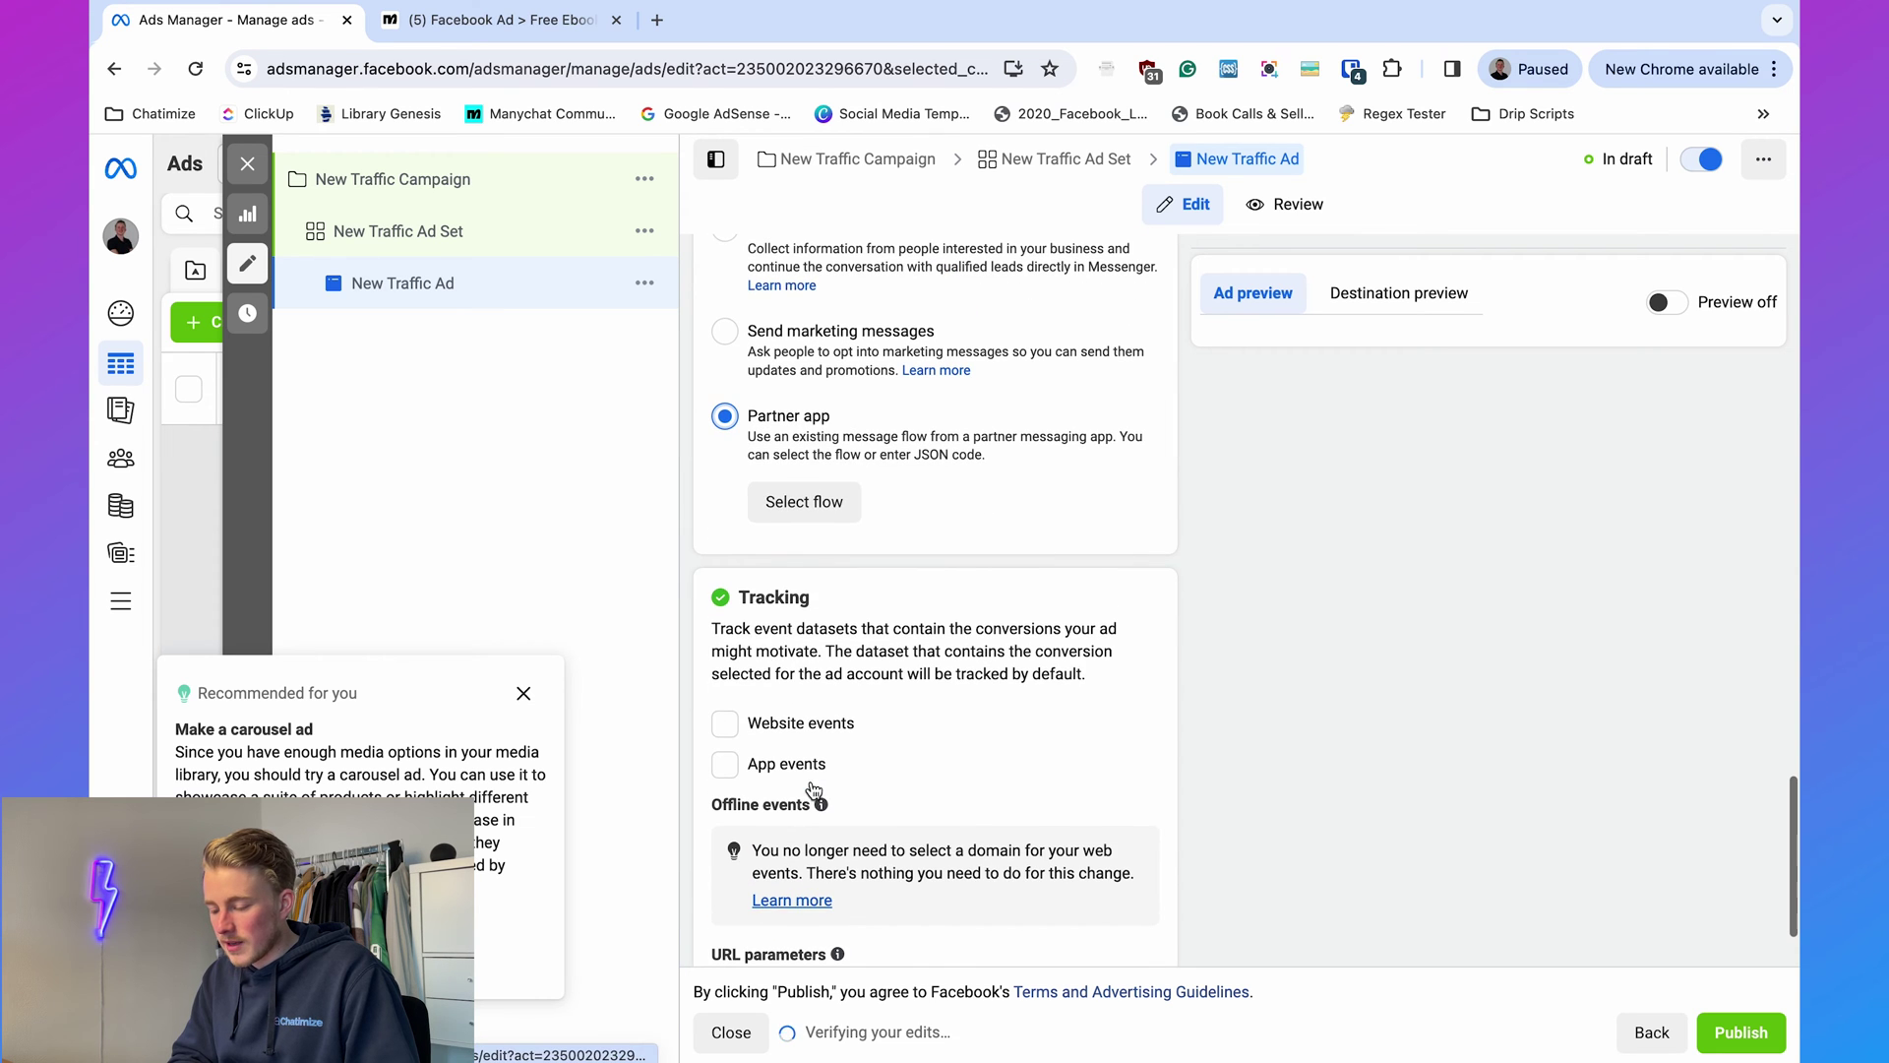
Pick Manychat's 'Facebook Ad > Free Ebook' flow and send a Messenger preview.
{"action": "left_click", "coordinate": [793, 499]}
{"action": "left_click", "coordinate": [594, 426]}
{"action": "left_click", "coordinate": [557, 474]}
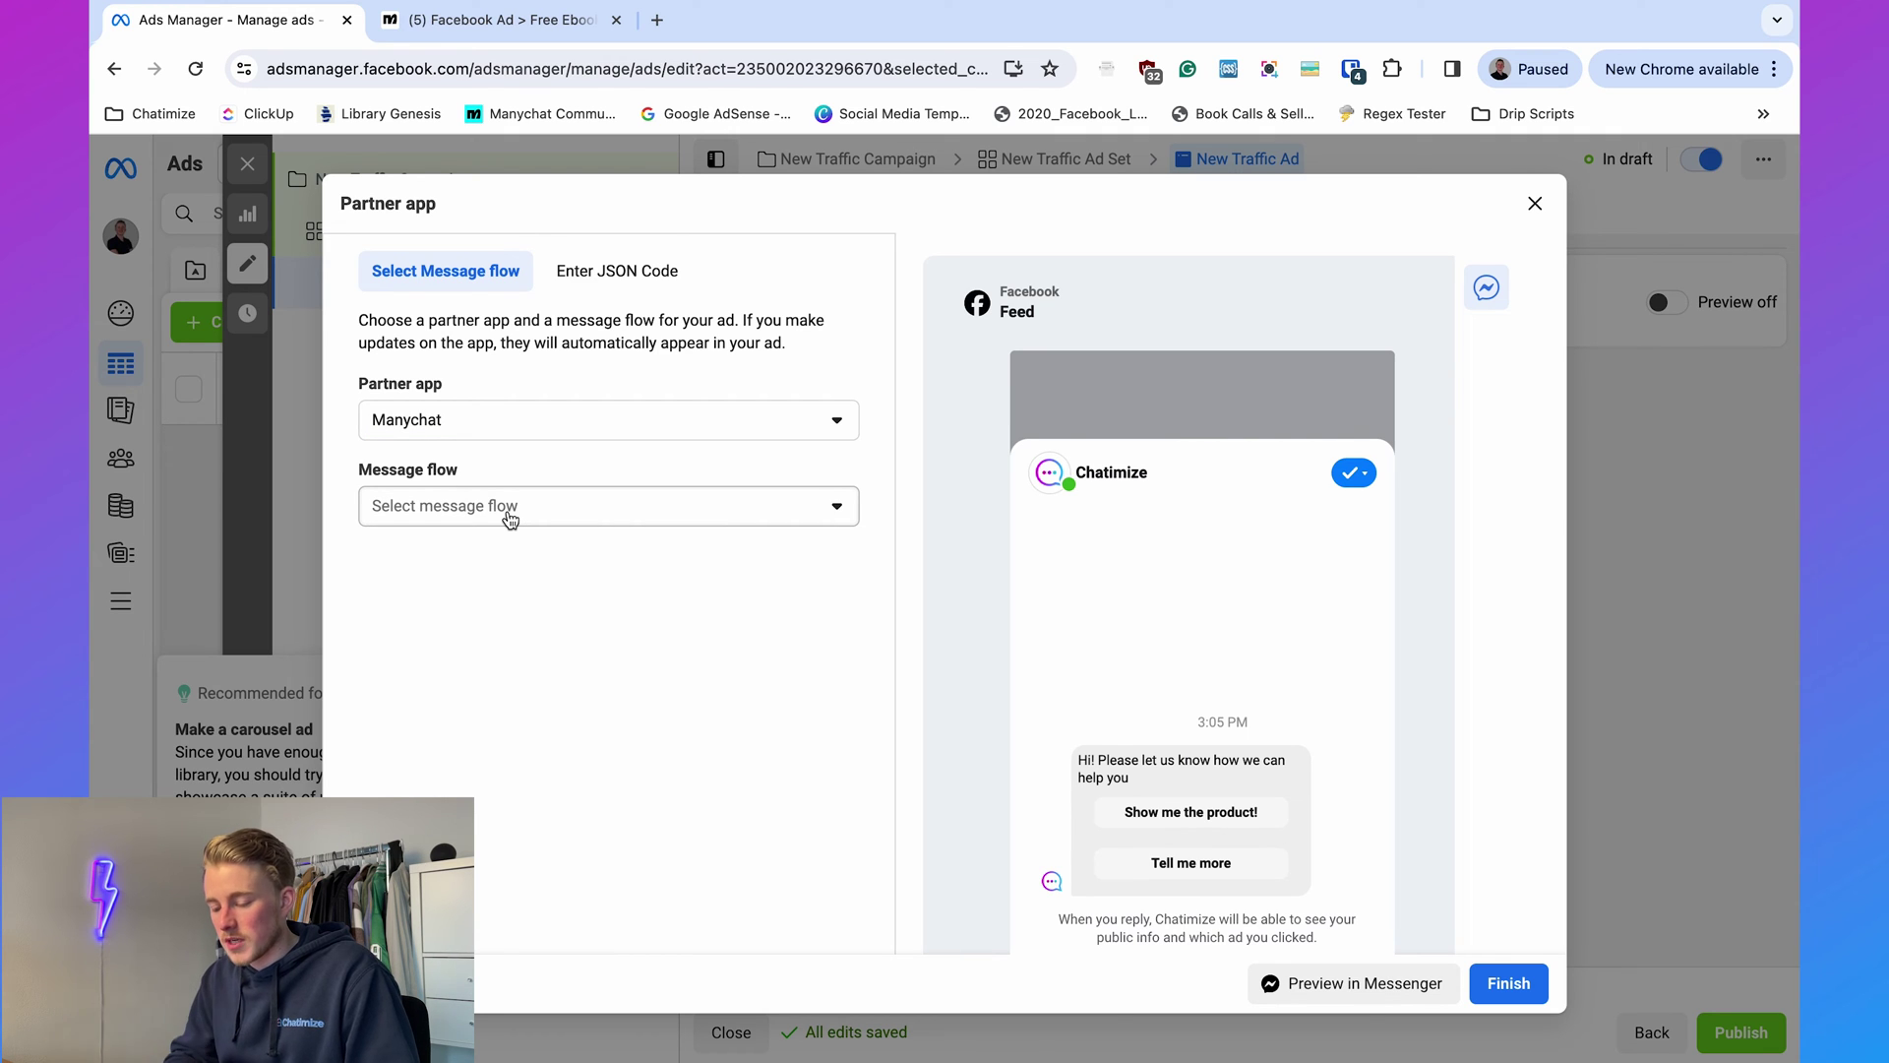
{"action": "left_click", "coordinate": [507, 508]}
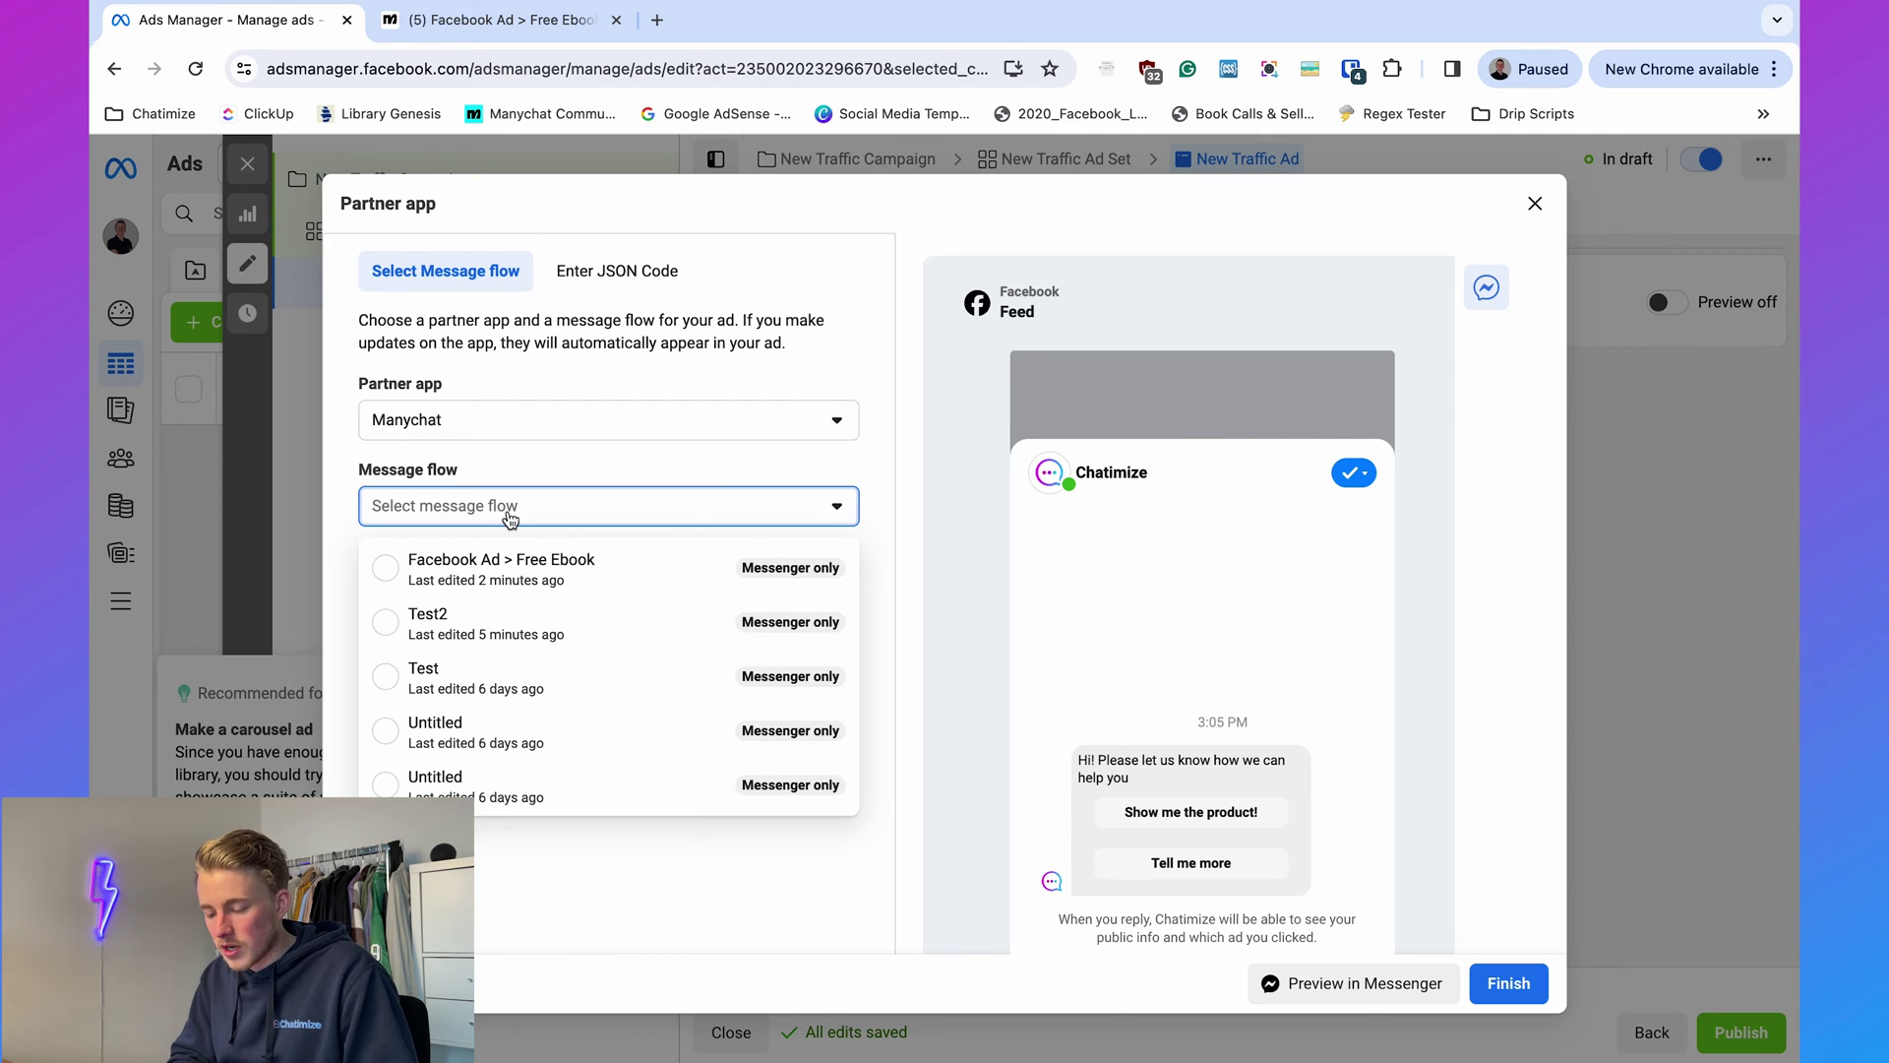
{"action": "left_click", "coordinate": [575, 578]}
{"action": "scroll", "coordinate": [843, 620], "scroll_direction": "down", "scroll_amount": 2}
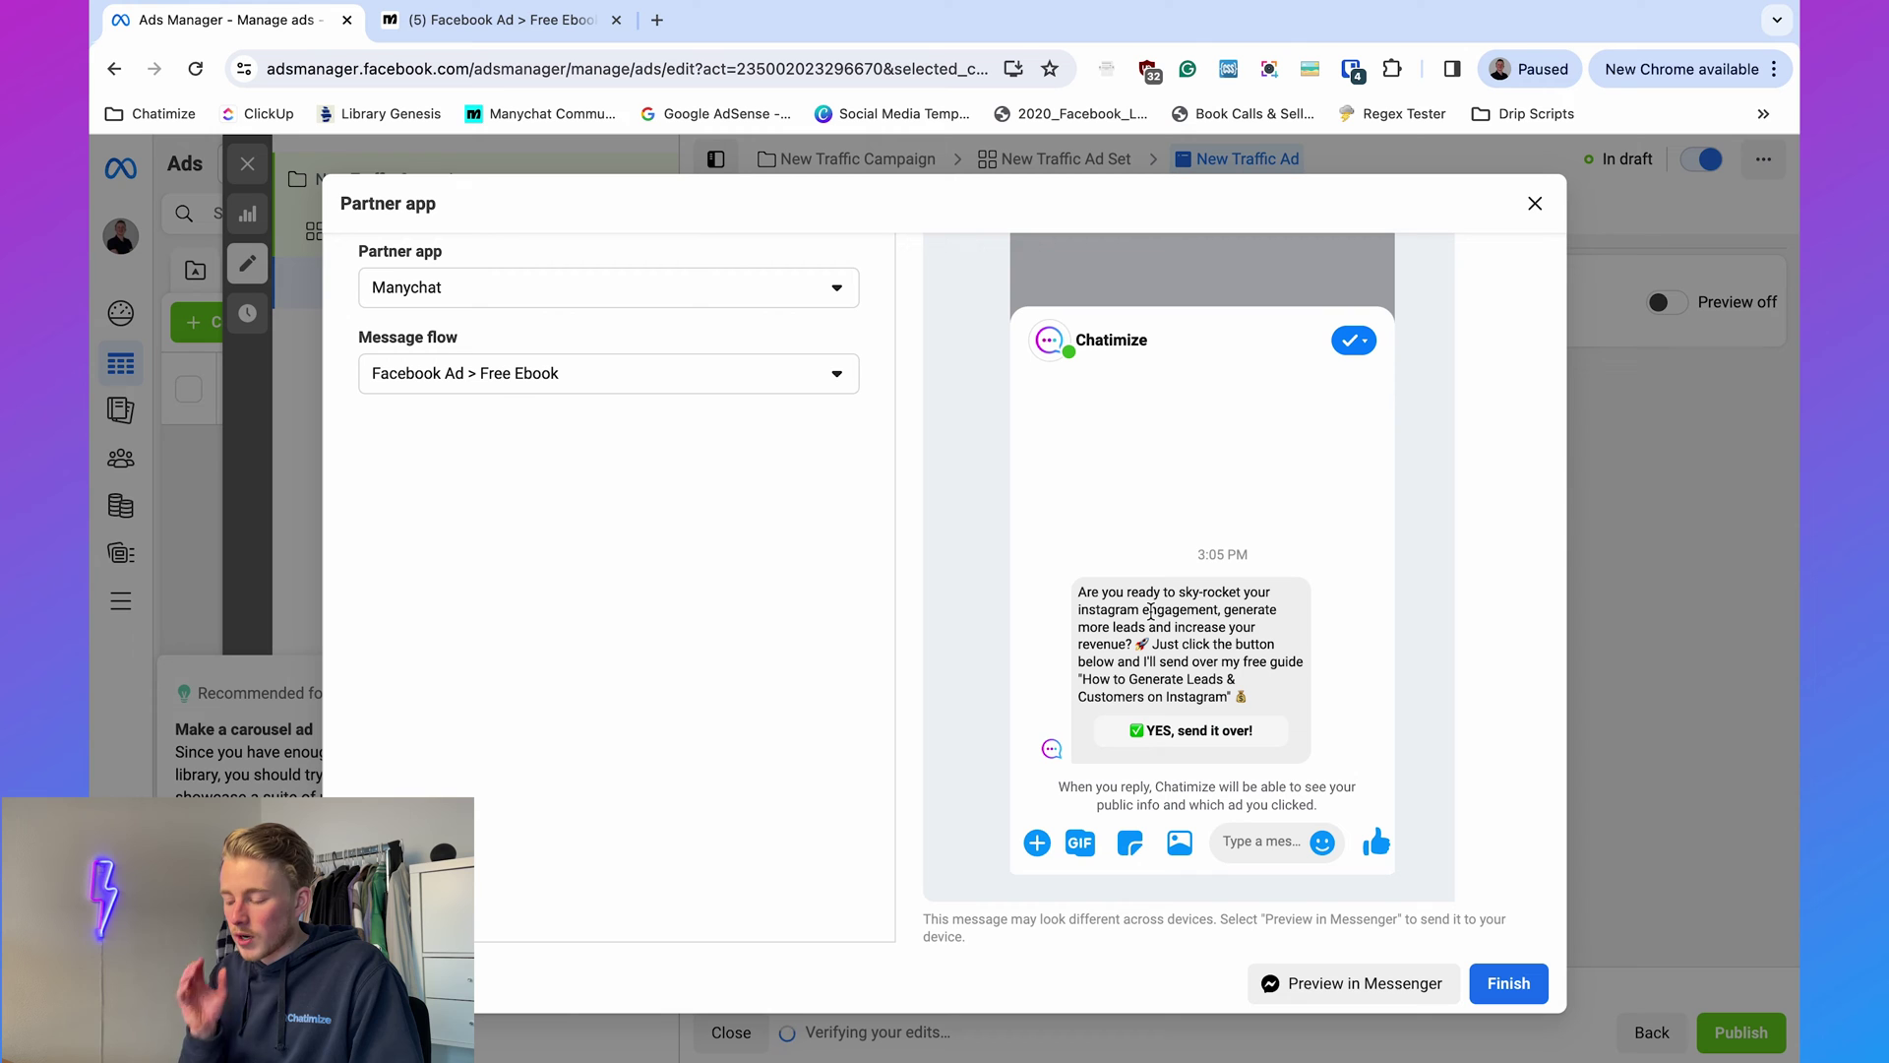
{"action": "left_click", "coordinate": [1275, 982]}
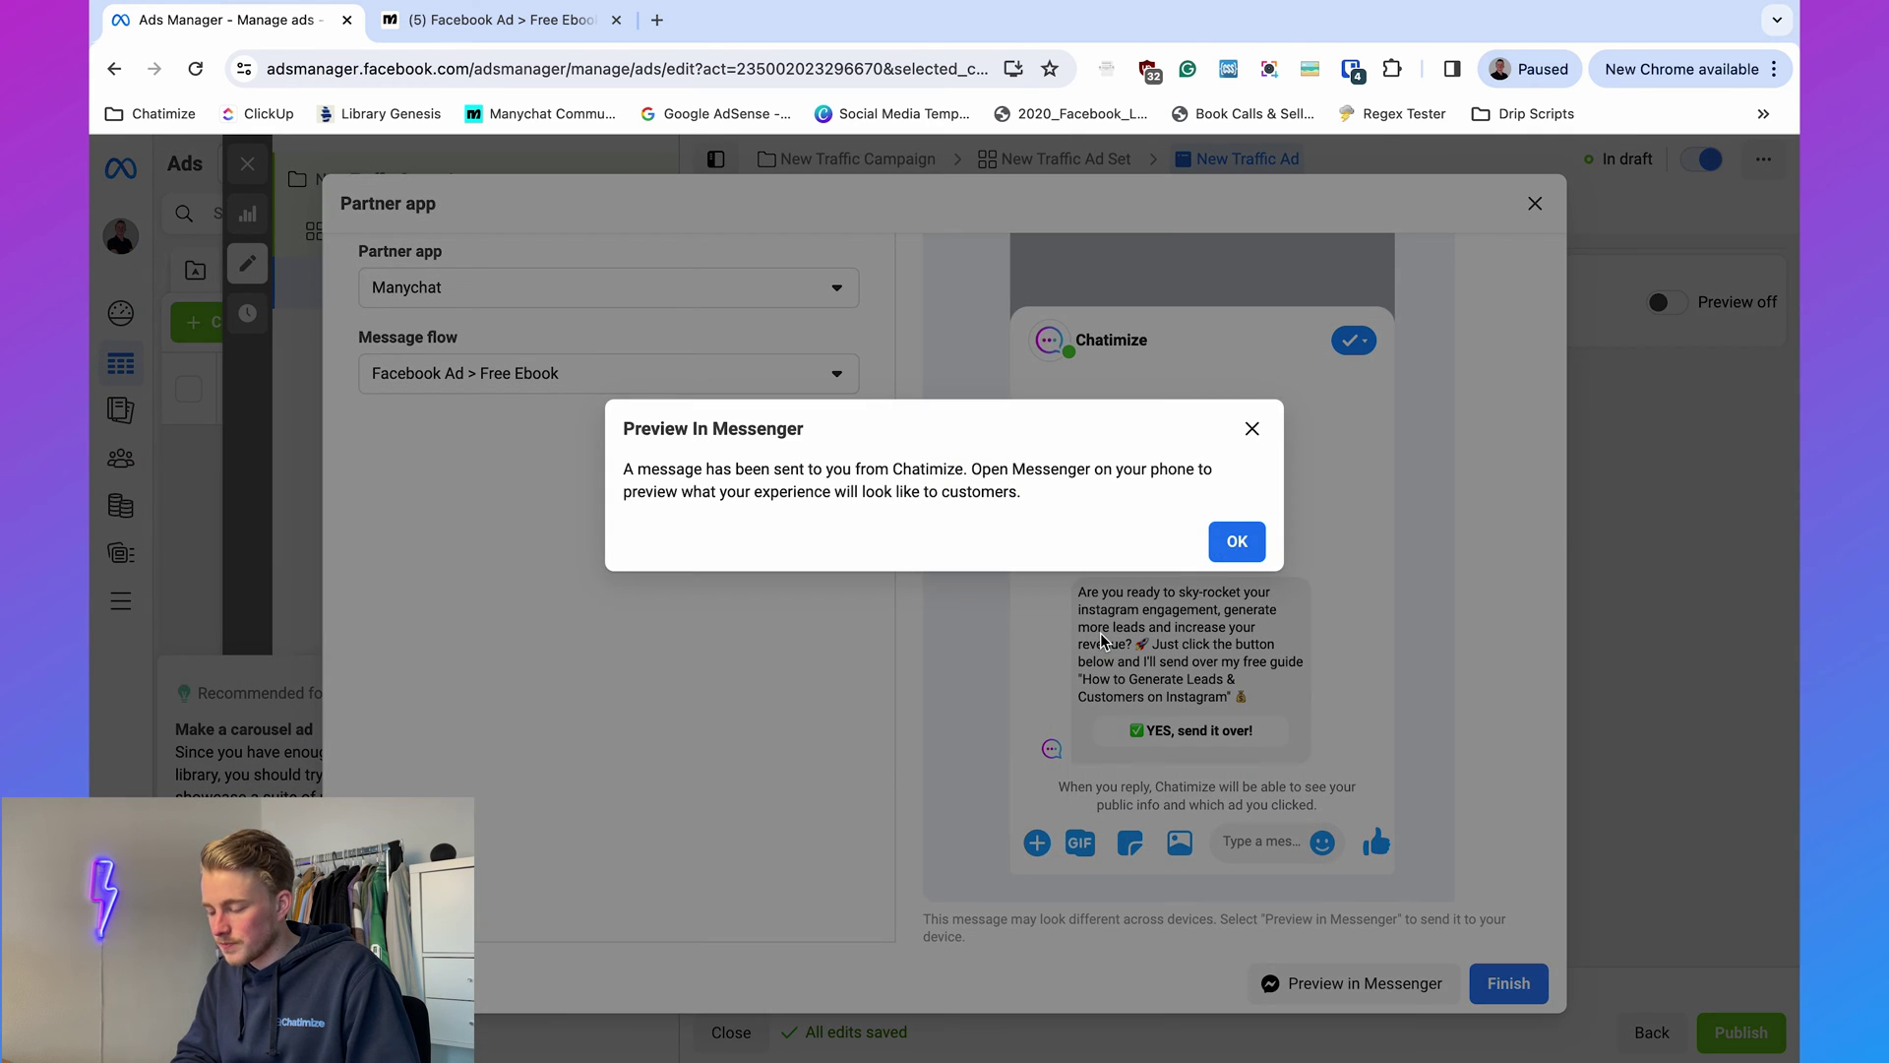
Open messenger.com in a new tab and reply '✅ YES, send it over!' to the Chatimize preview.
{"action": "left_click", "coordinate": [1225, 556]}
{"action": "left_click", "coordinate": [657, 19]}
{"action": "type", "text": "messenger.c"}
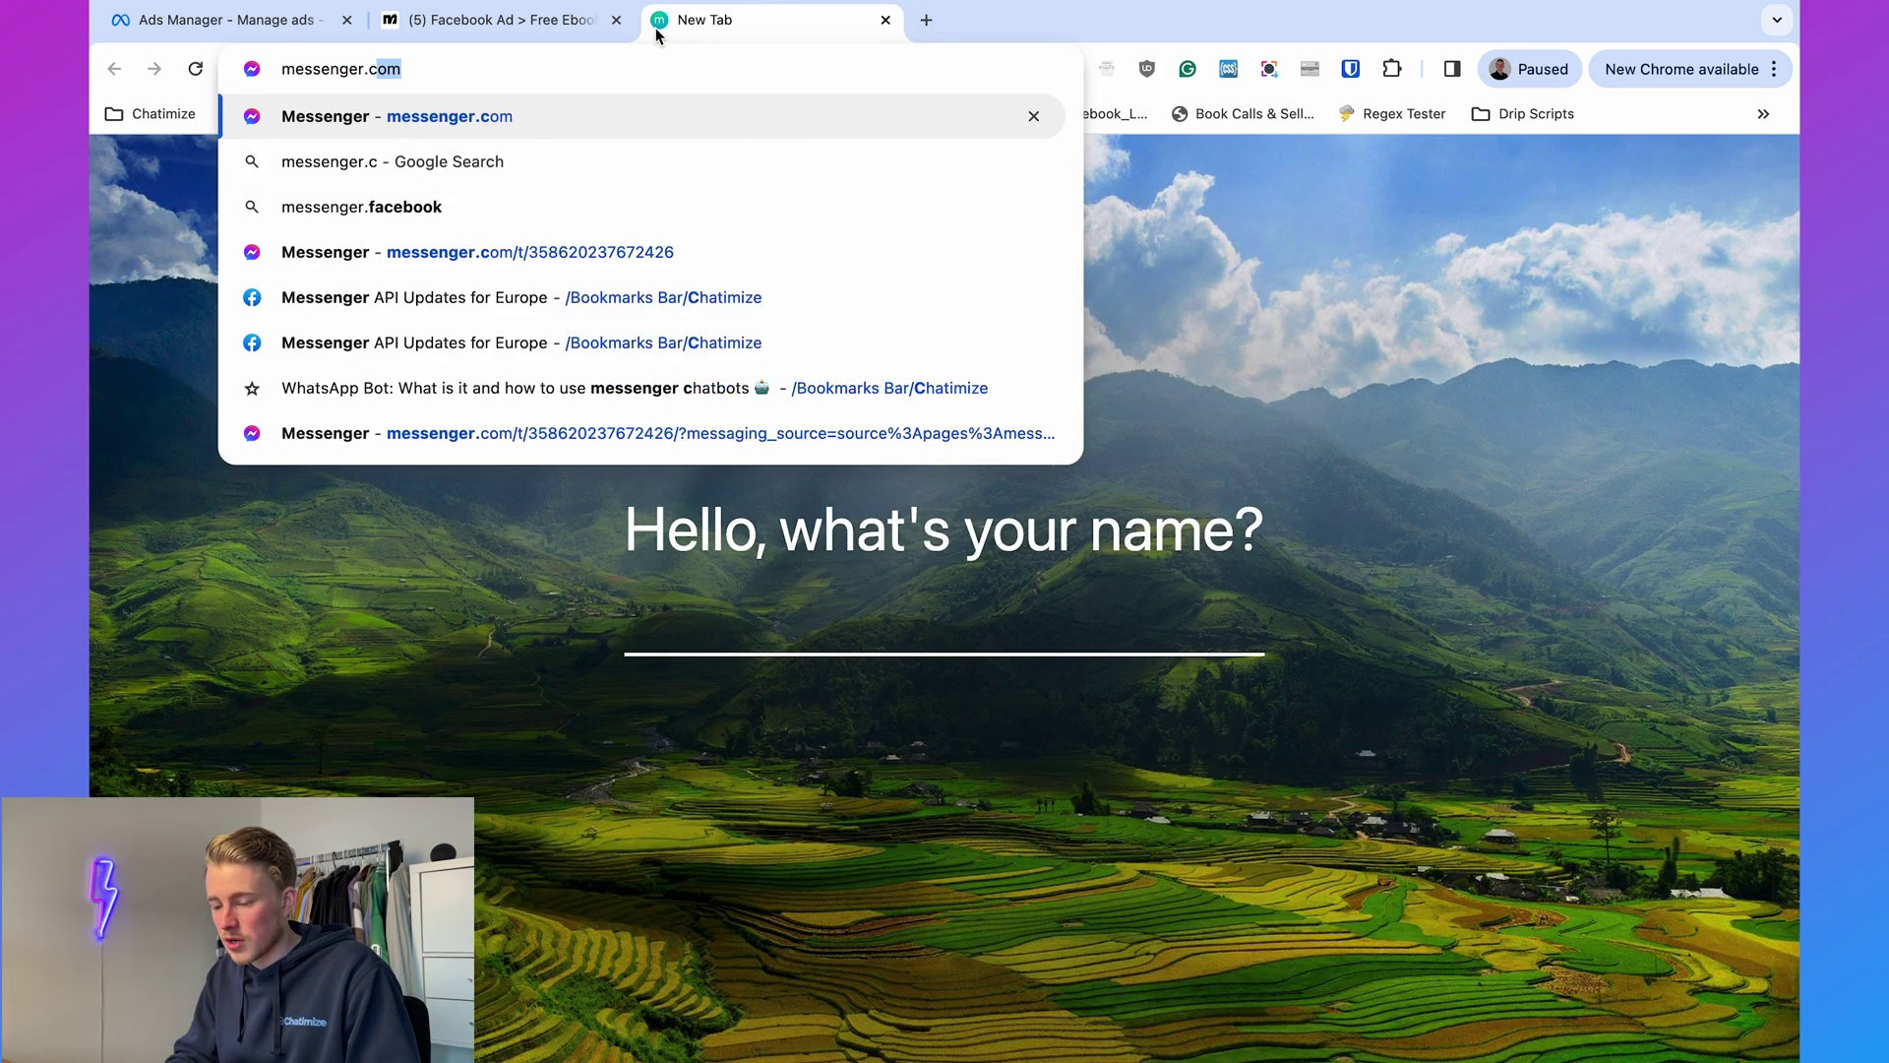
{"action": "key", "text": "Return"}
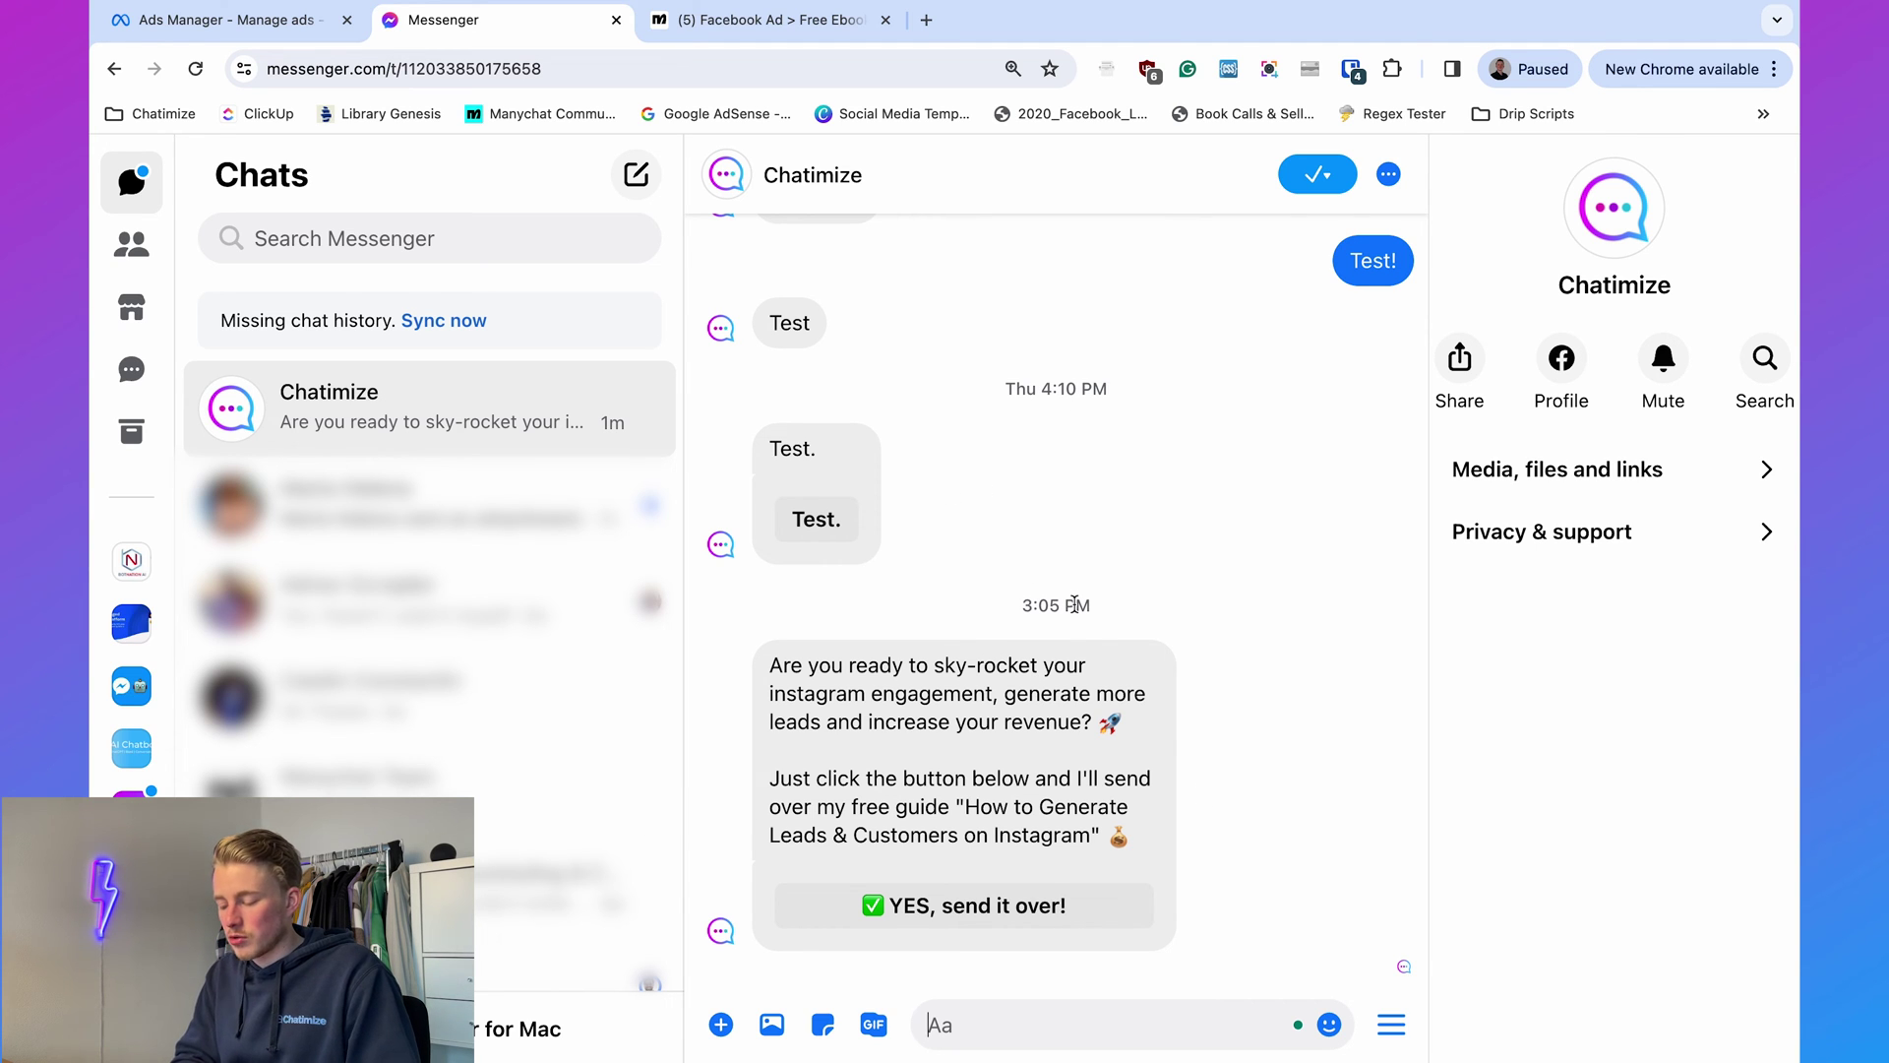
{"action": "left_click", "coordinate": [1009, 903]}
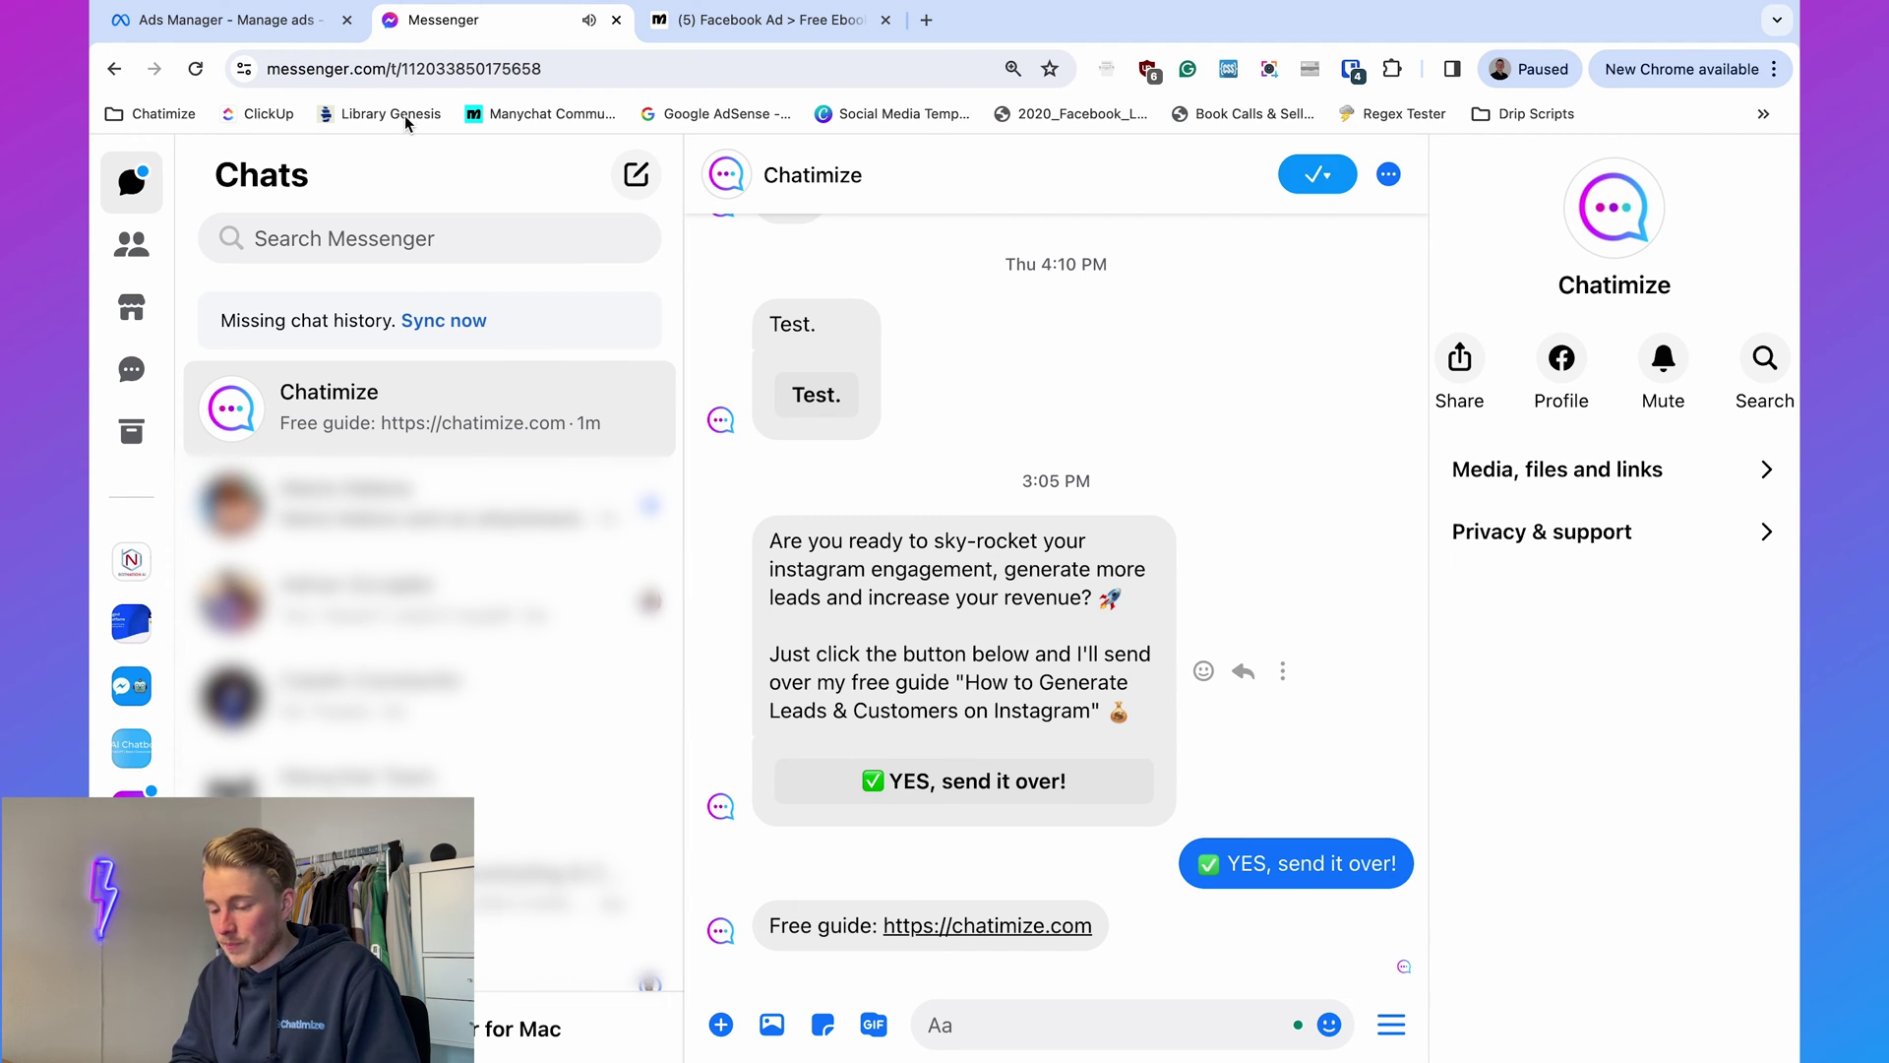
{"action": "left_click", "coordinate": [274, 37]}
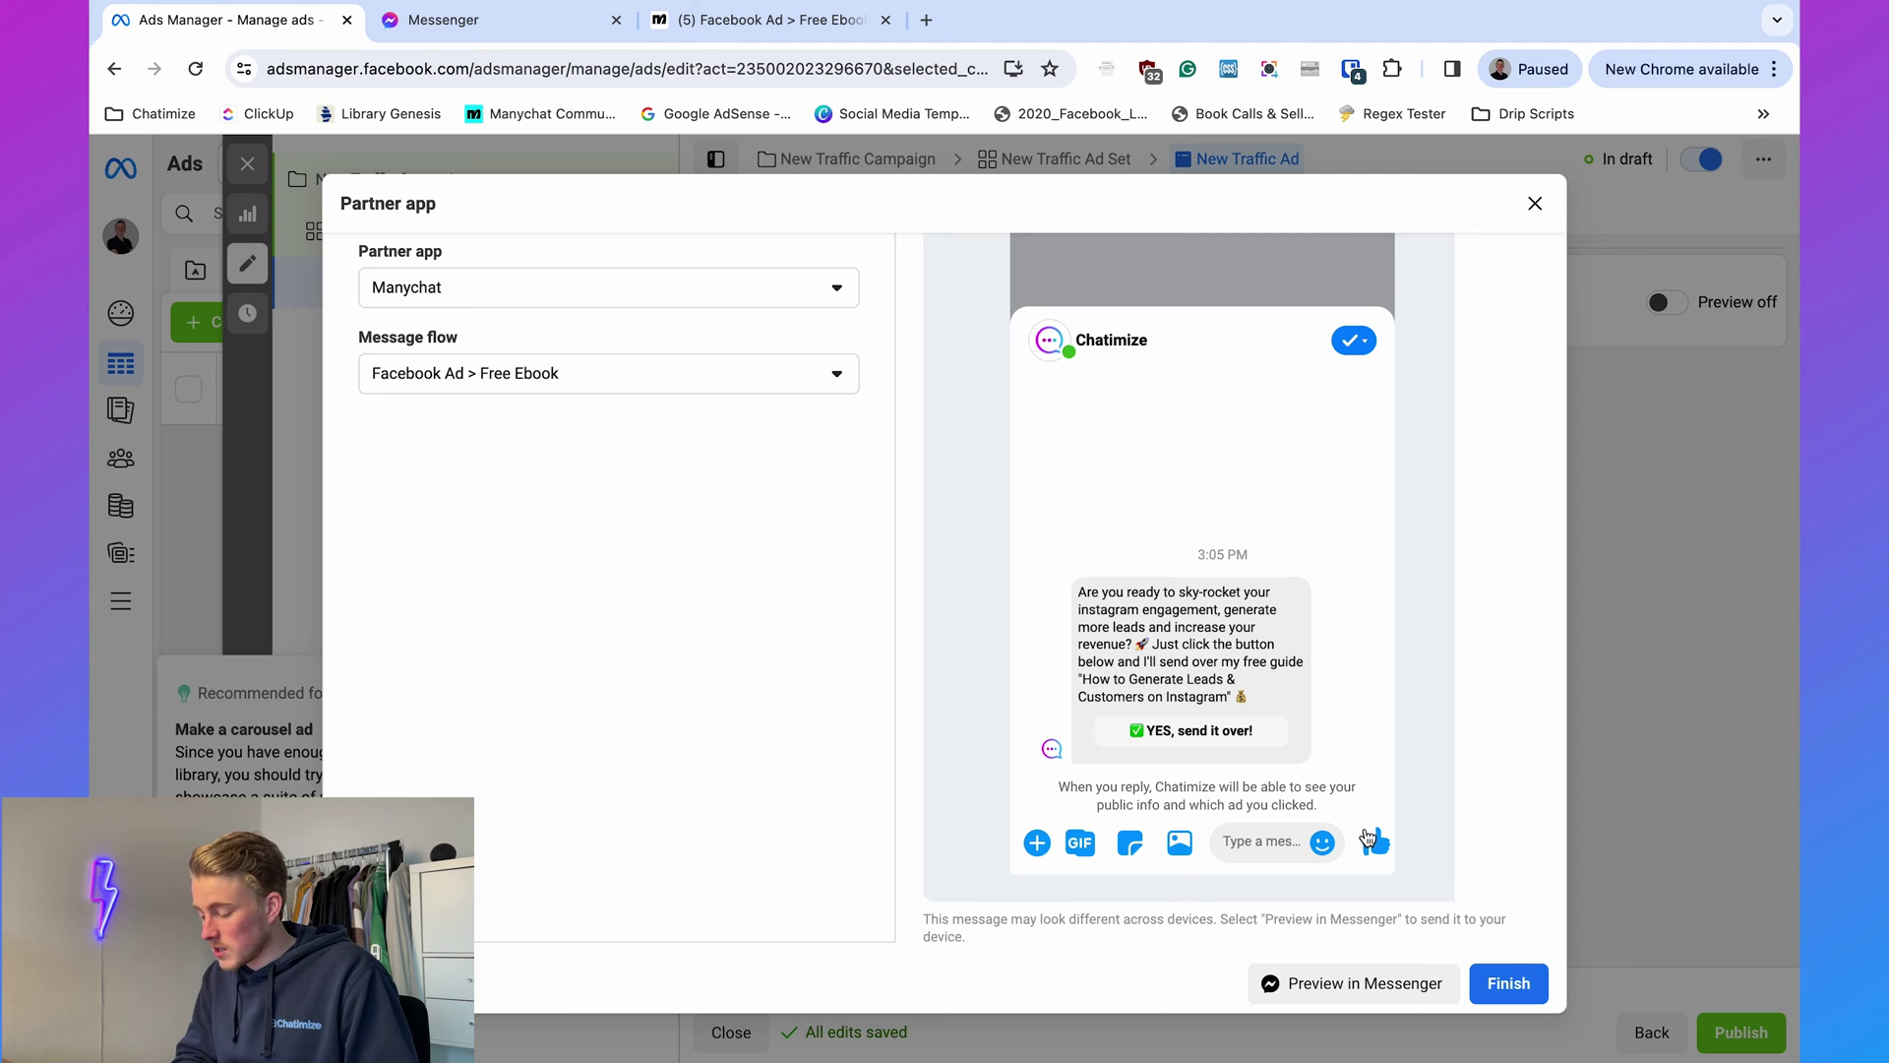
Finish the Partner app dialog with the Manychat 'Facebook Ad > Free Ebook' flow selected.
{"action": "left_click", "coordinate": [1505, 984]}
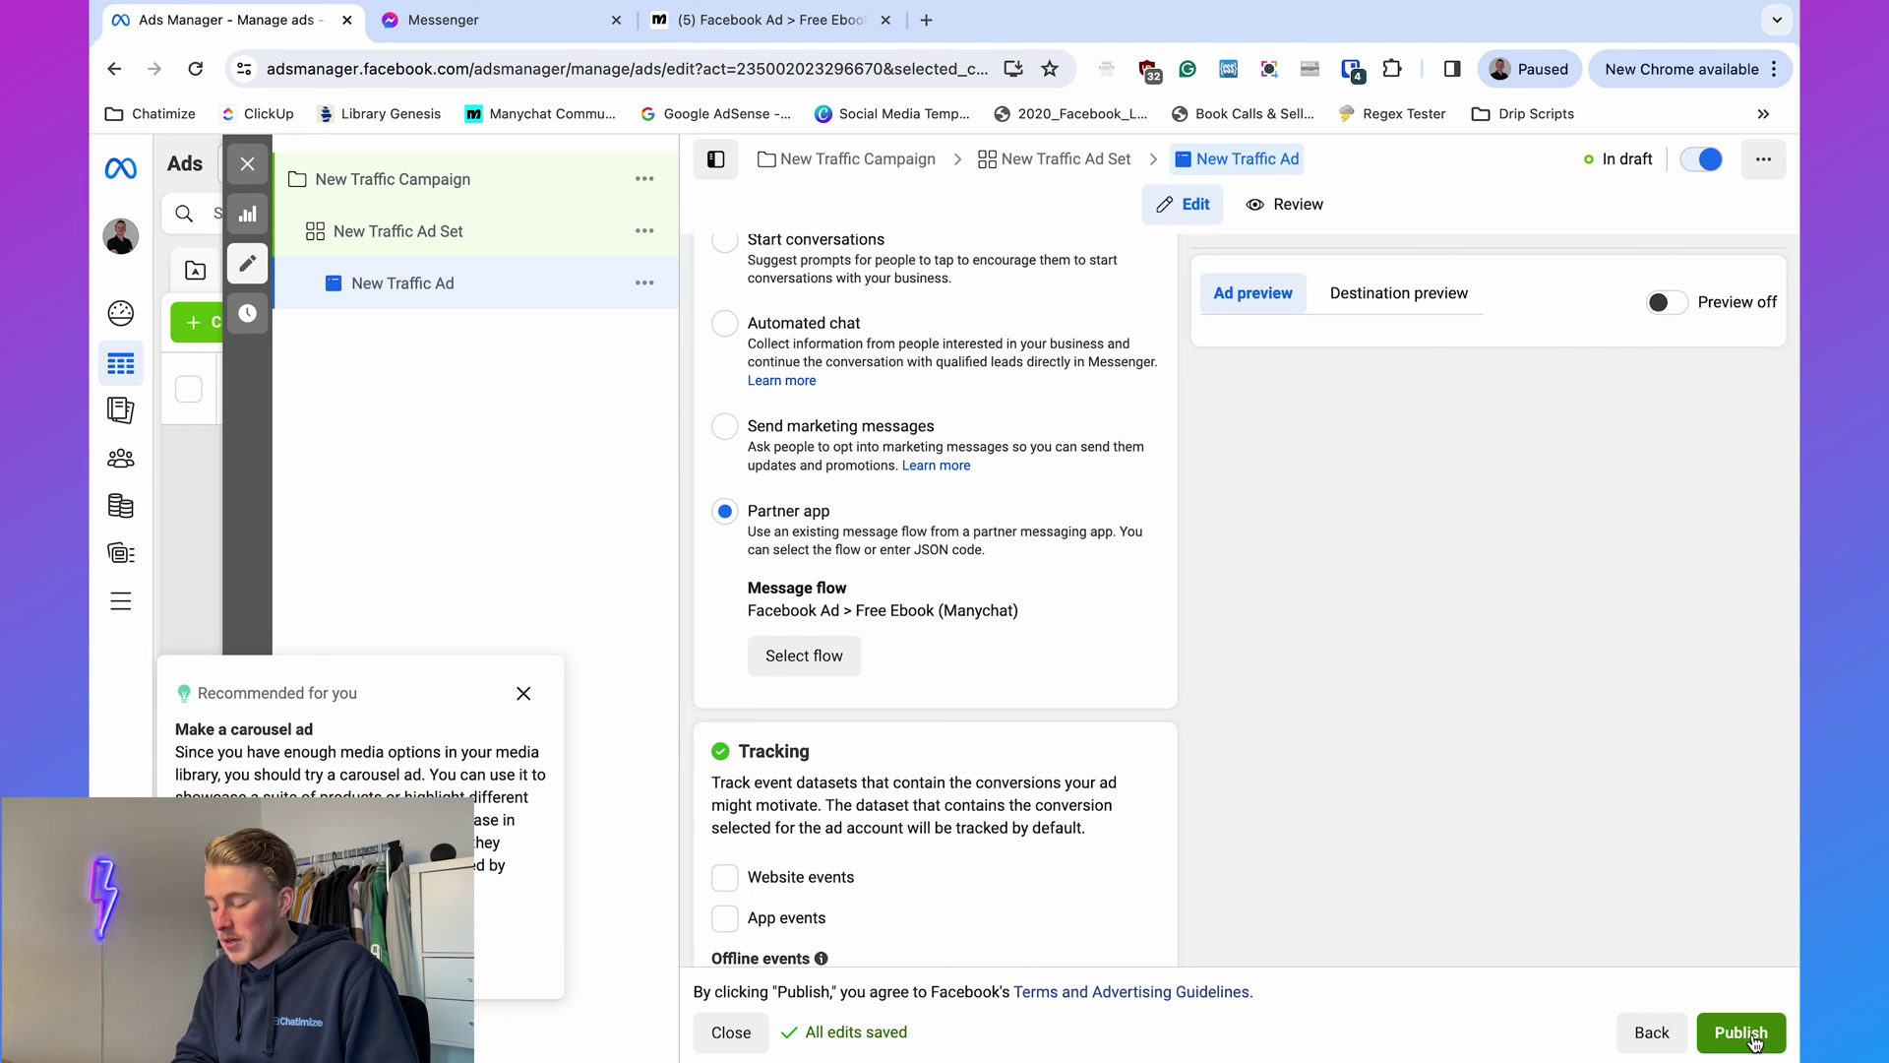